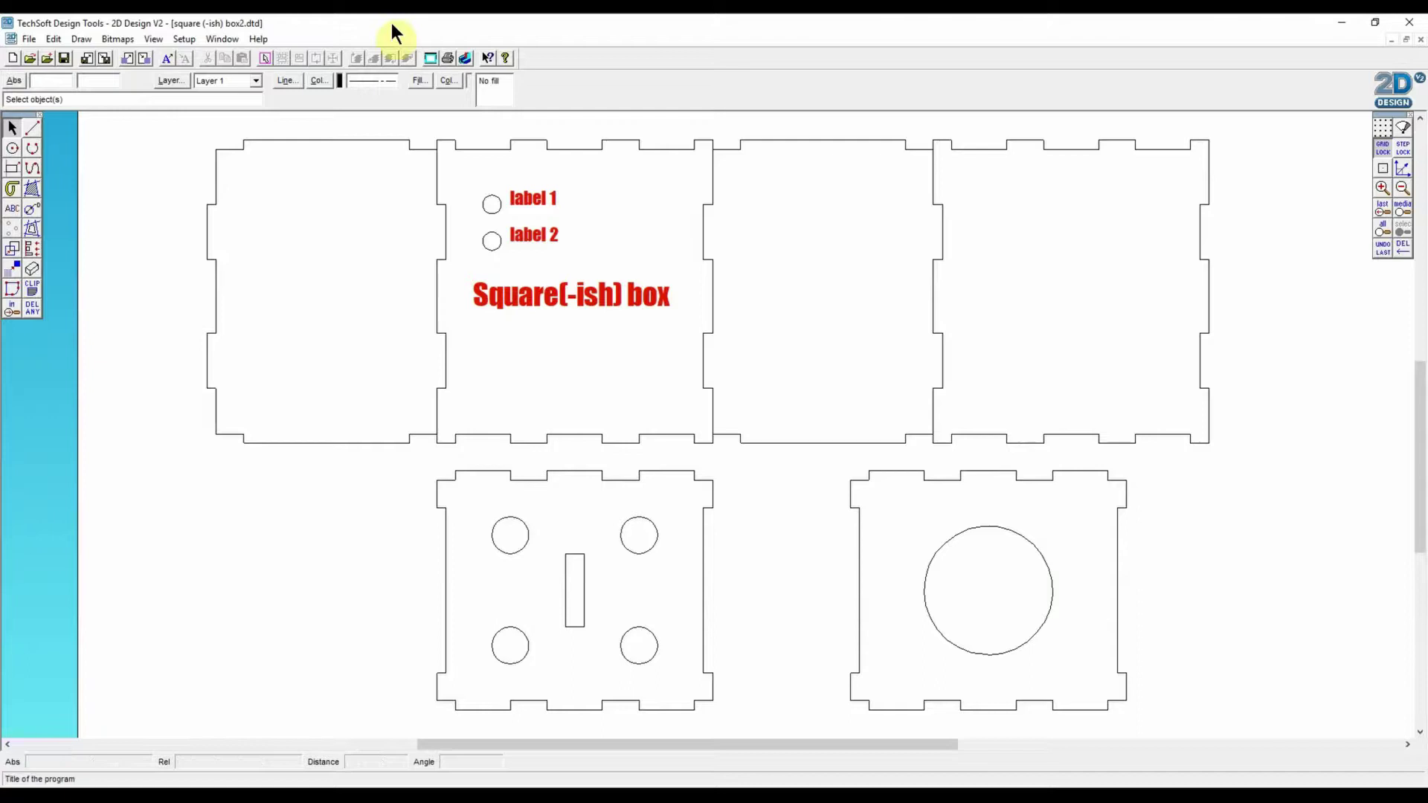
Zoom out, turn on the dot grid, and move the large-circle lid to the top of the sheet
click(1404, 191)
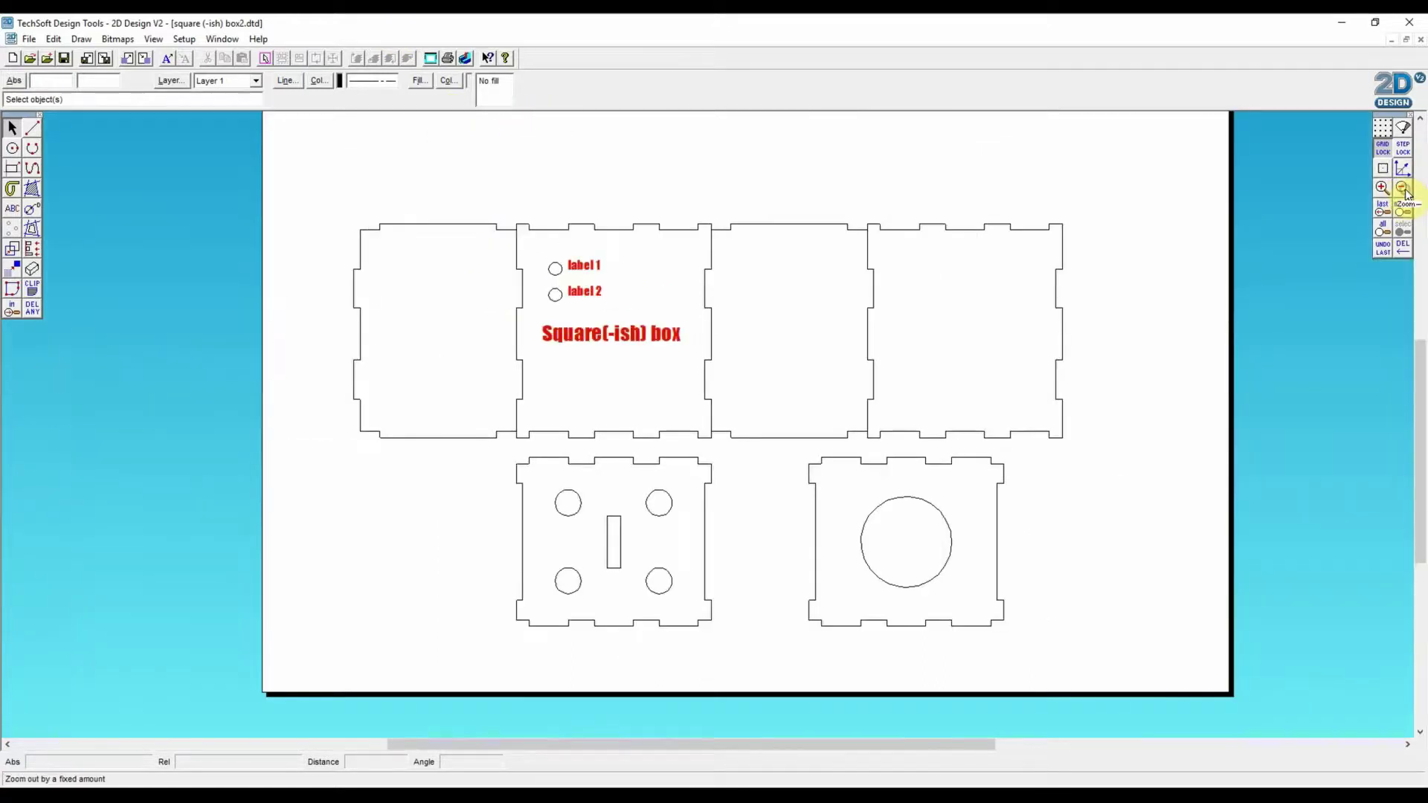
click(1404, 191)
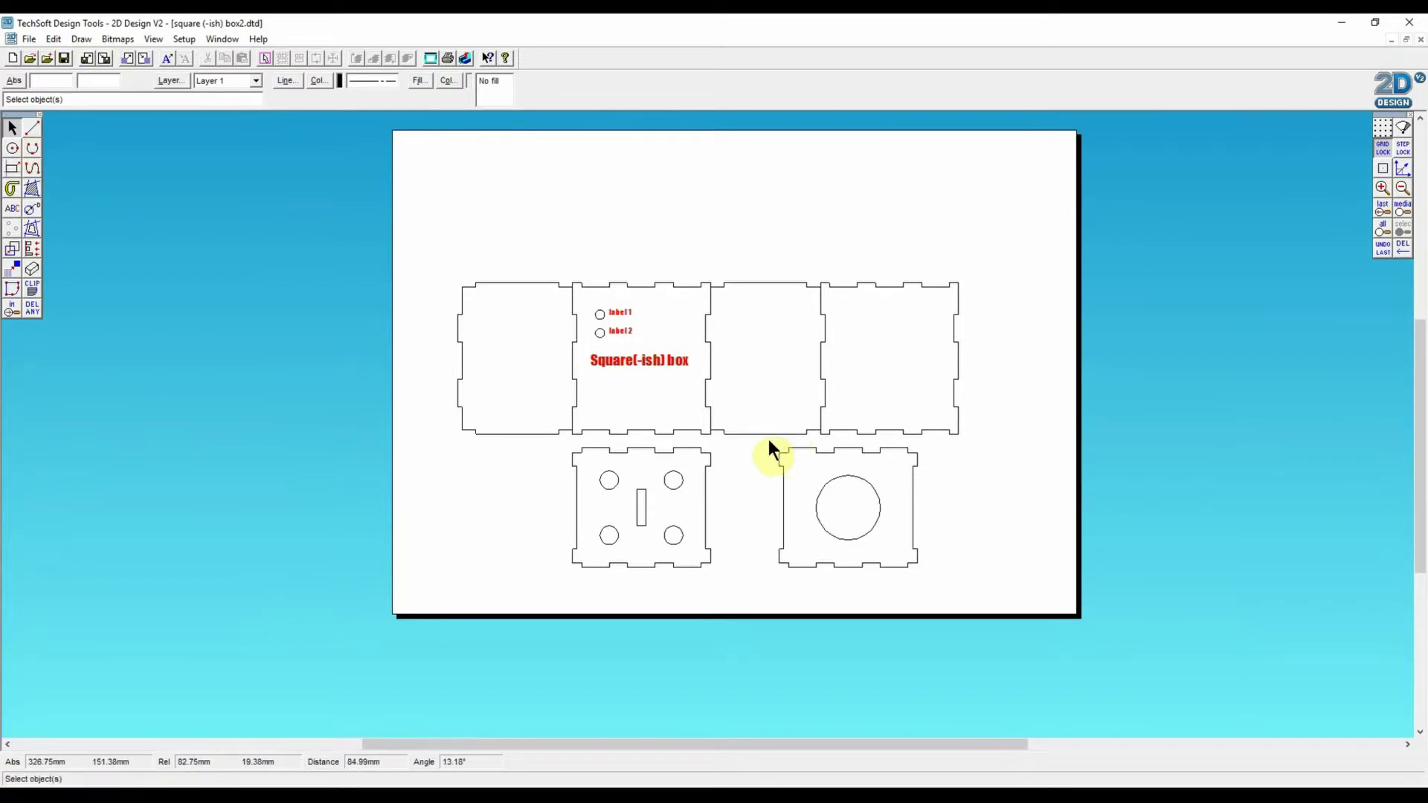
click(1382, 127)
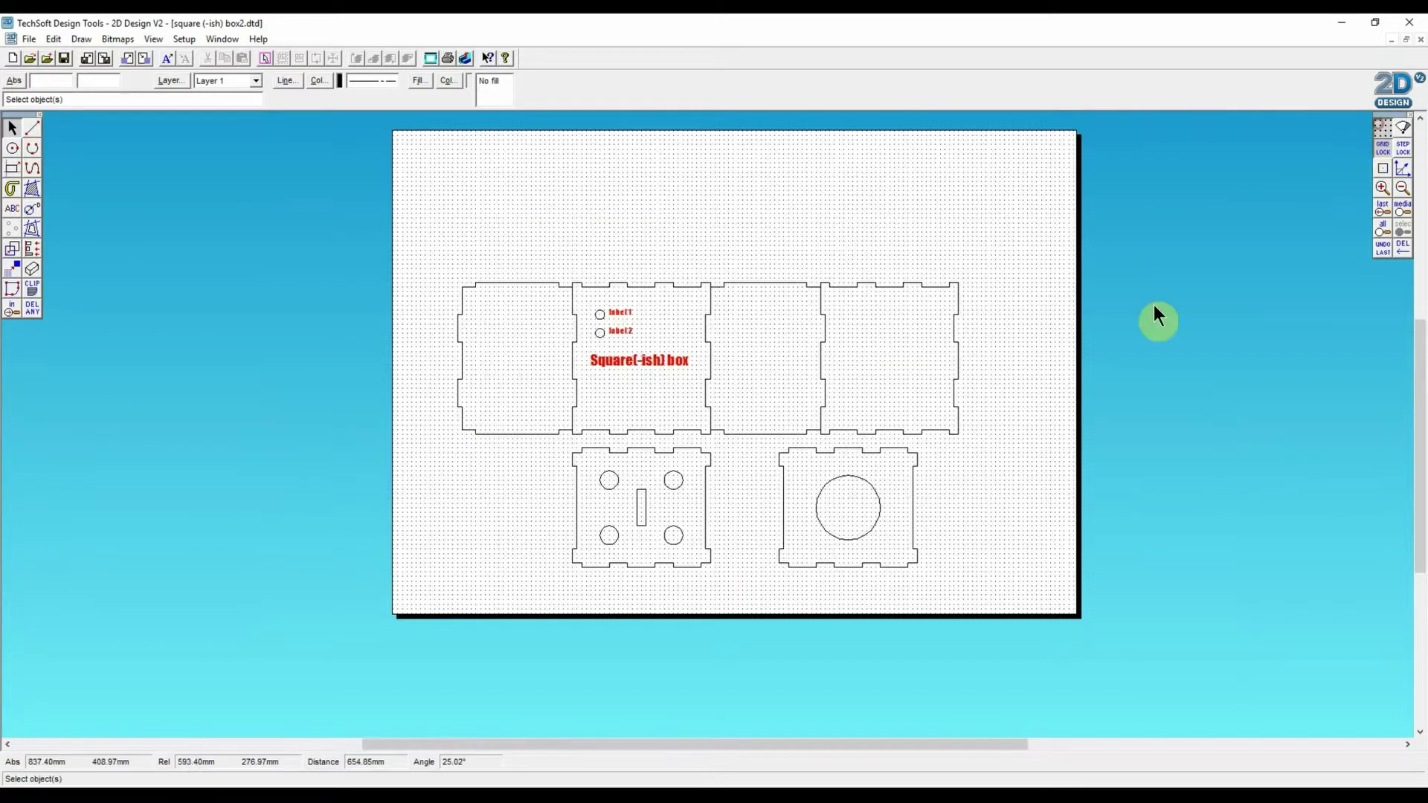
drag(766, 439, 973, 583)
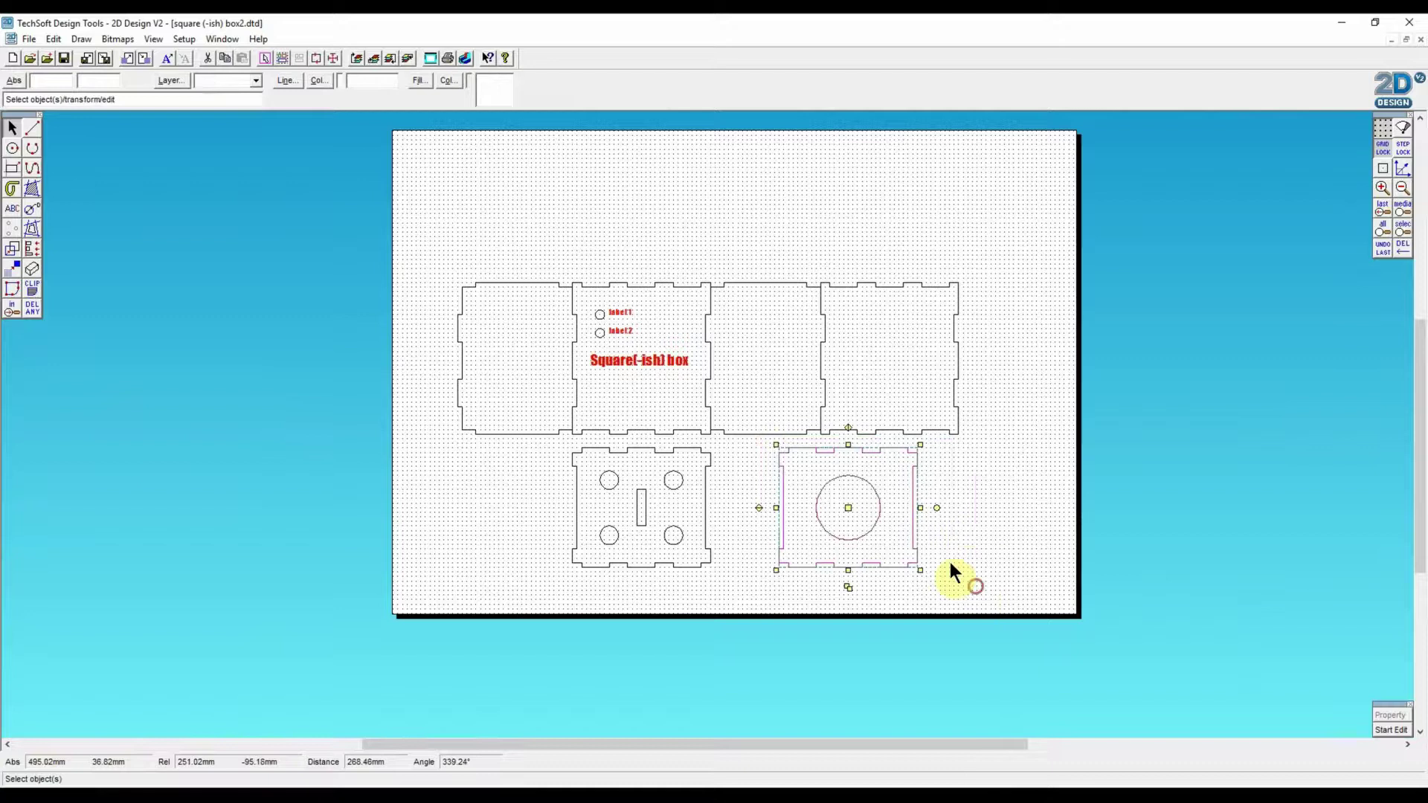
mouse_move(849, 508)
mouse_down()
mouse_move(679, 198)
mouse_move(628, 198)
mouse_move(641, 205)
mouse_up()
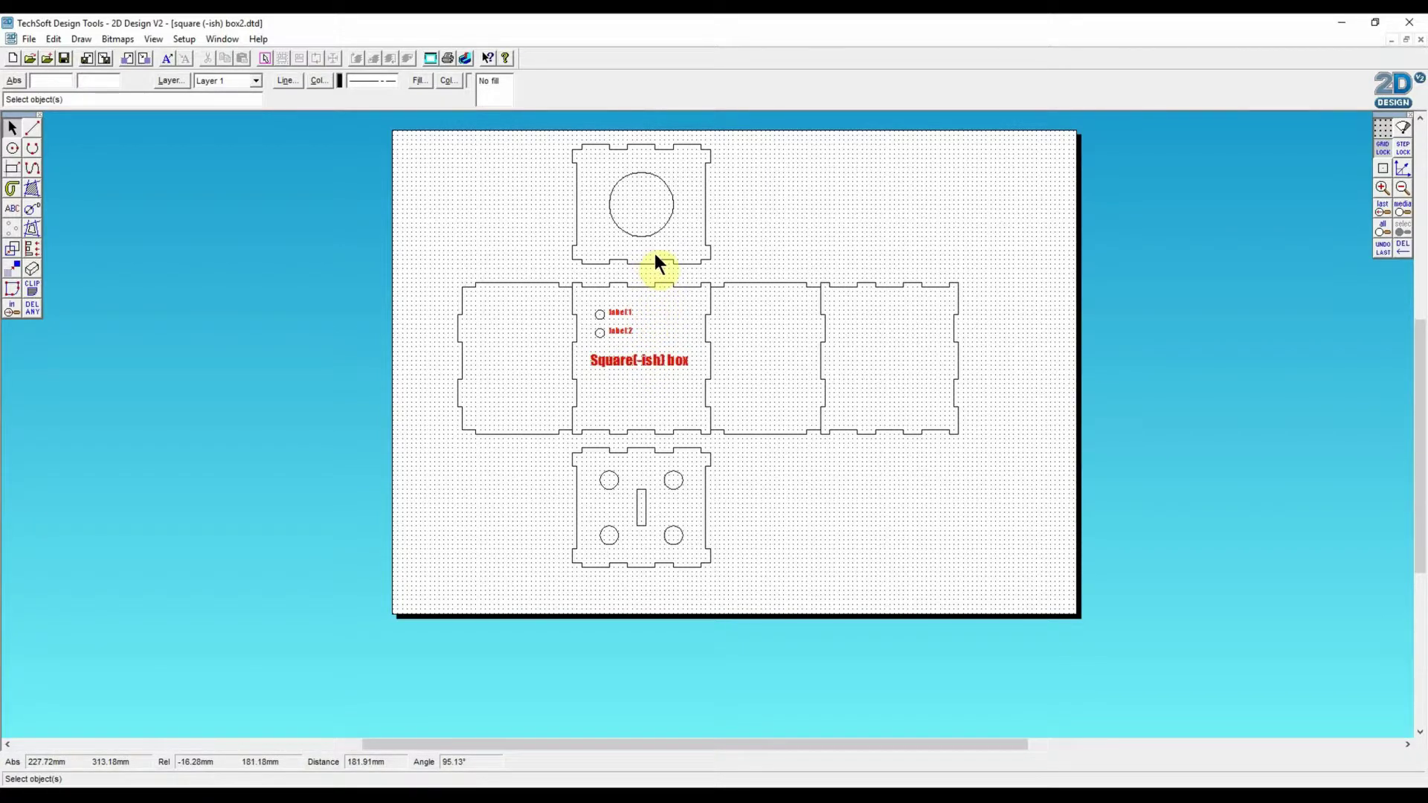
click(1380, 230)
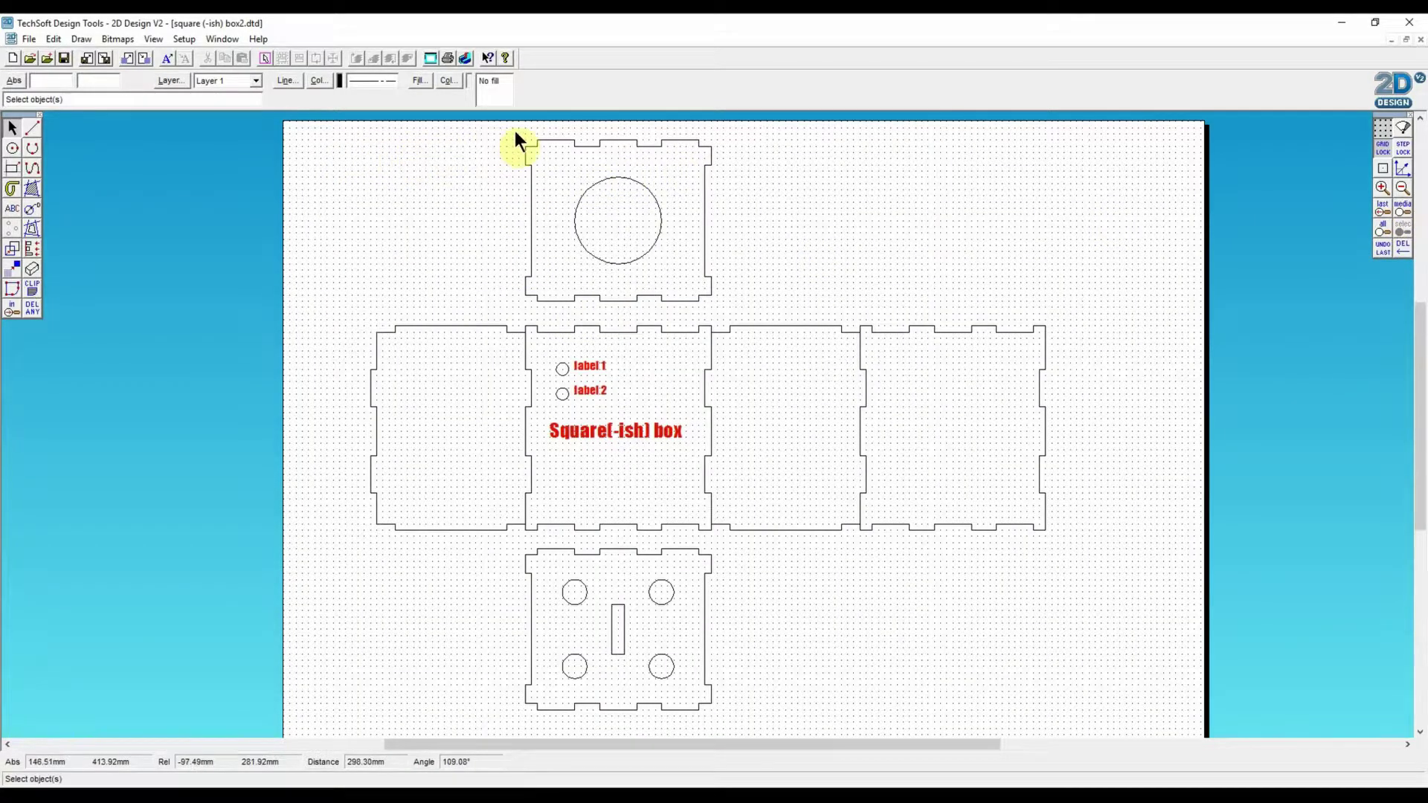
drag(516, 140, 749, 297)
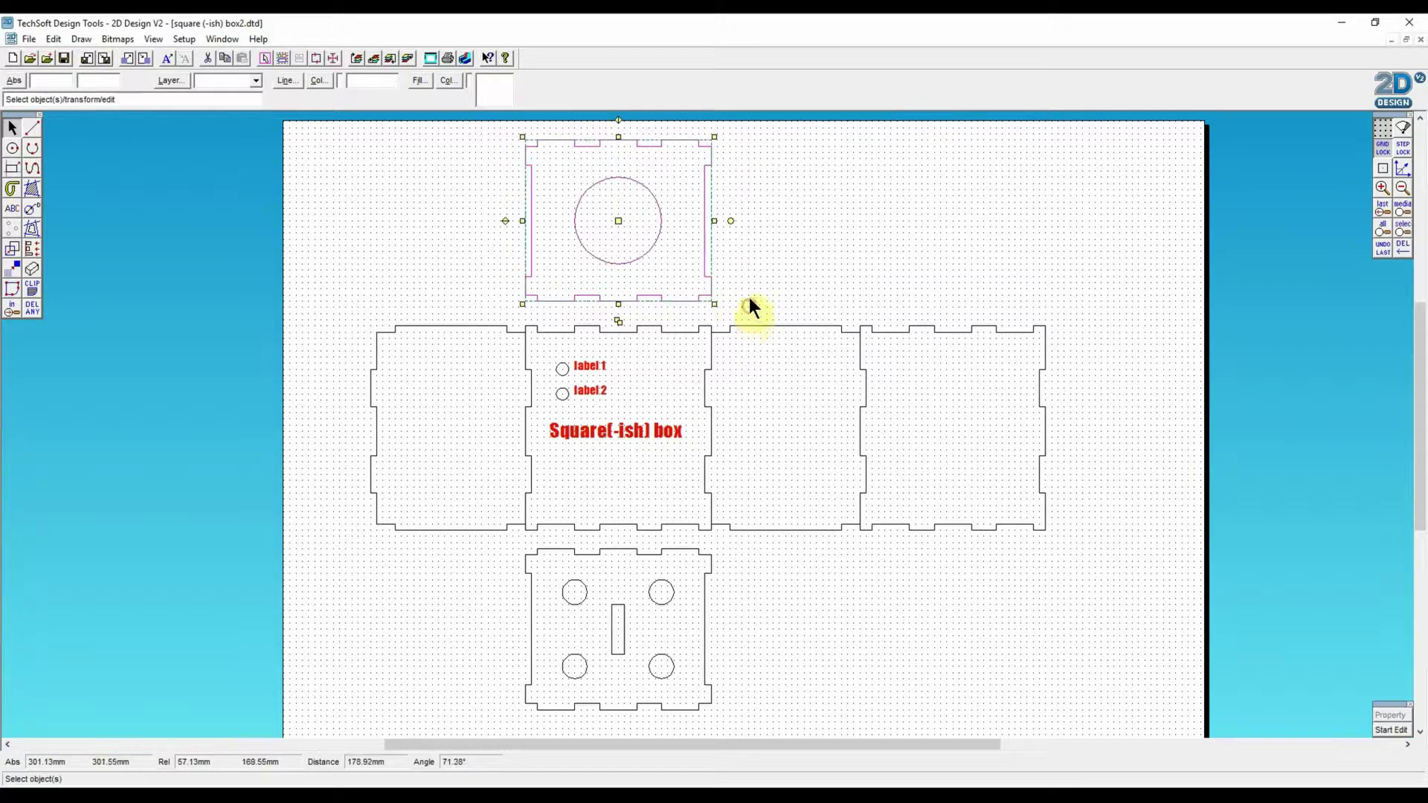
click(691, 351)
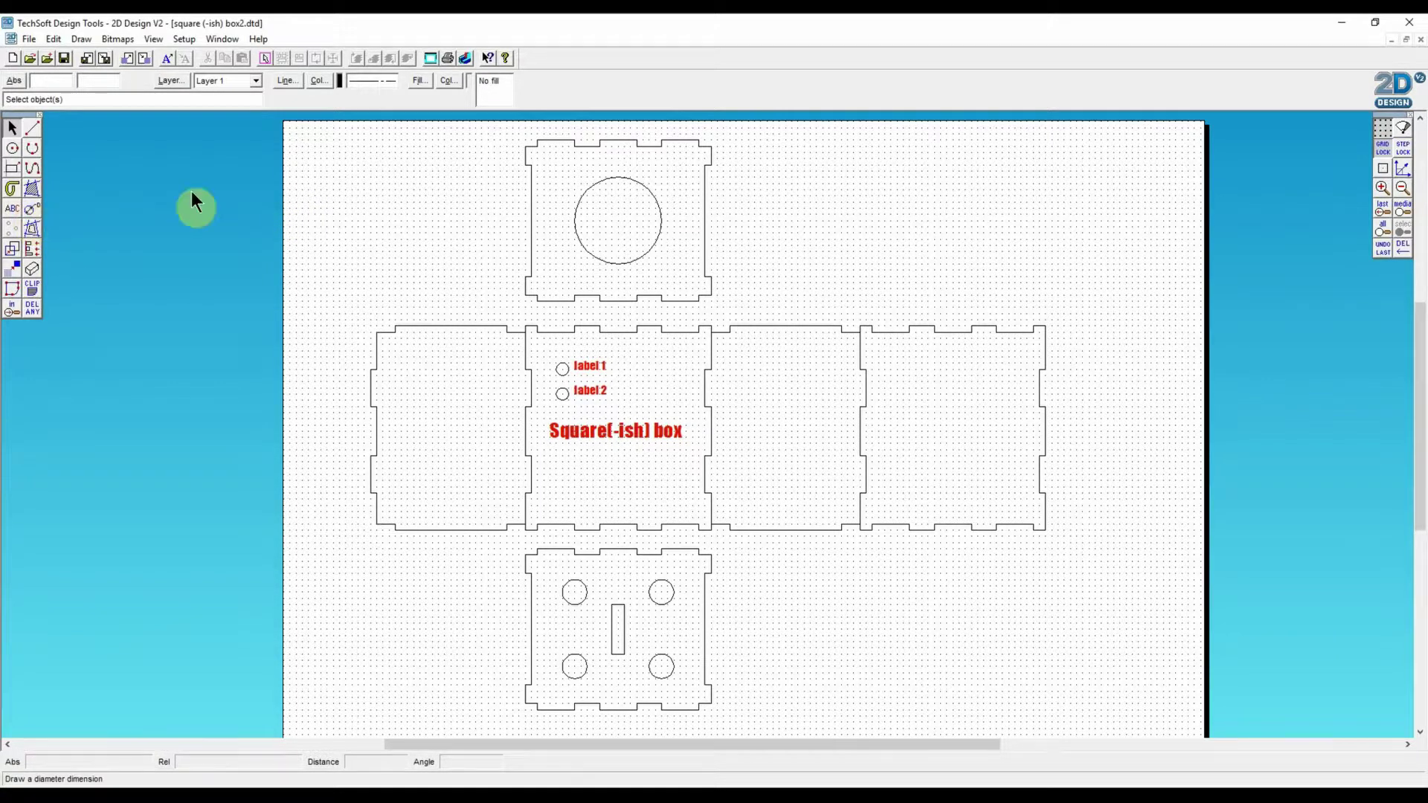
Add a parallel 132.06 dimension along the right-hand side panel's height, placed to its right
click(33, 208)
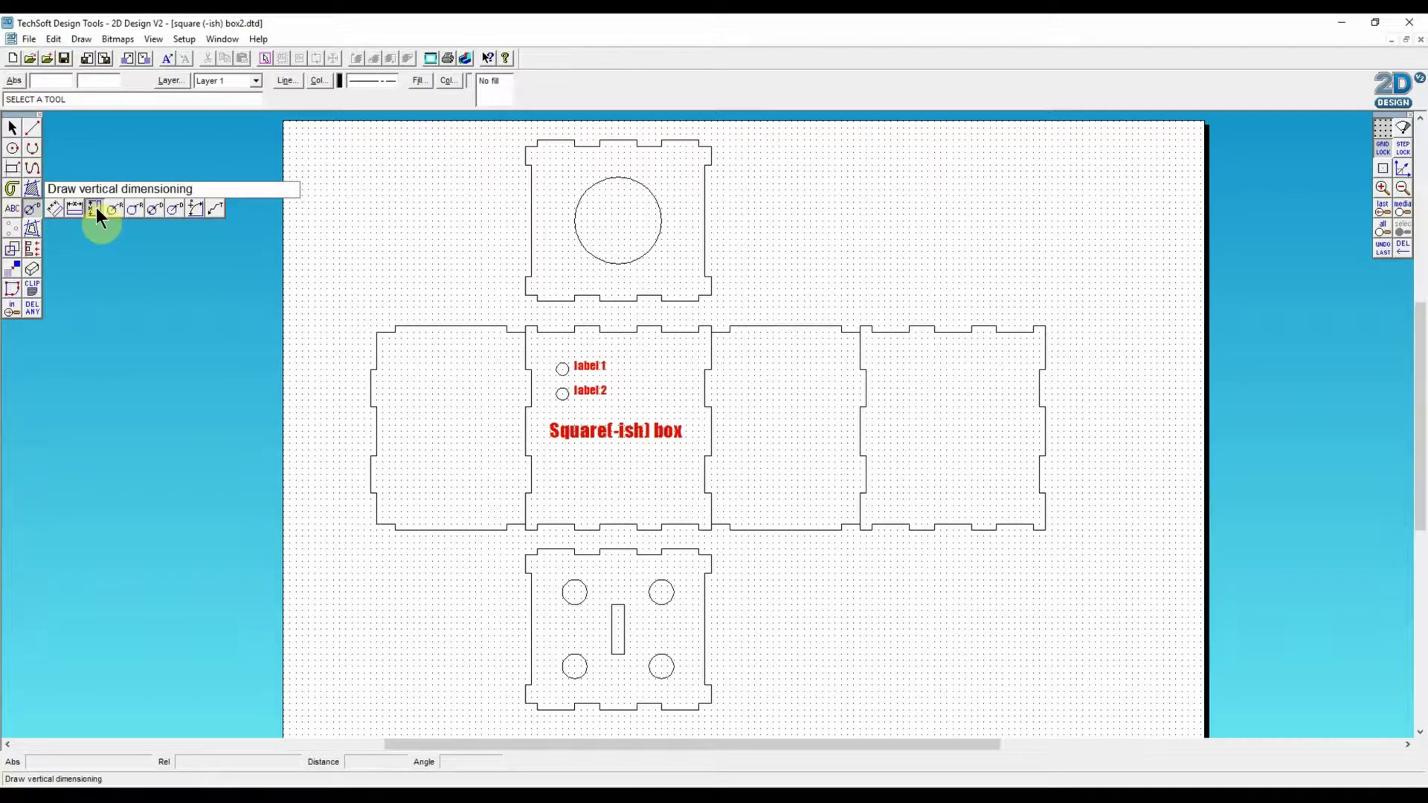
click(53, 210)
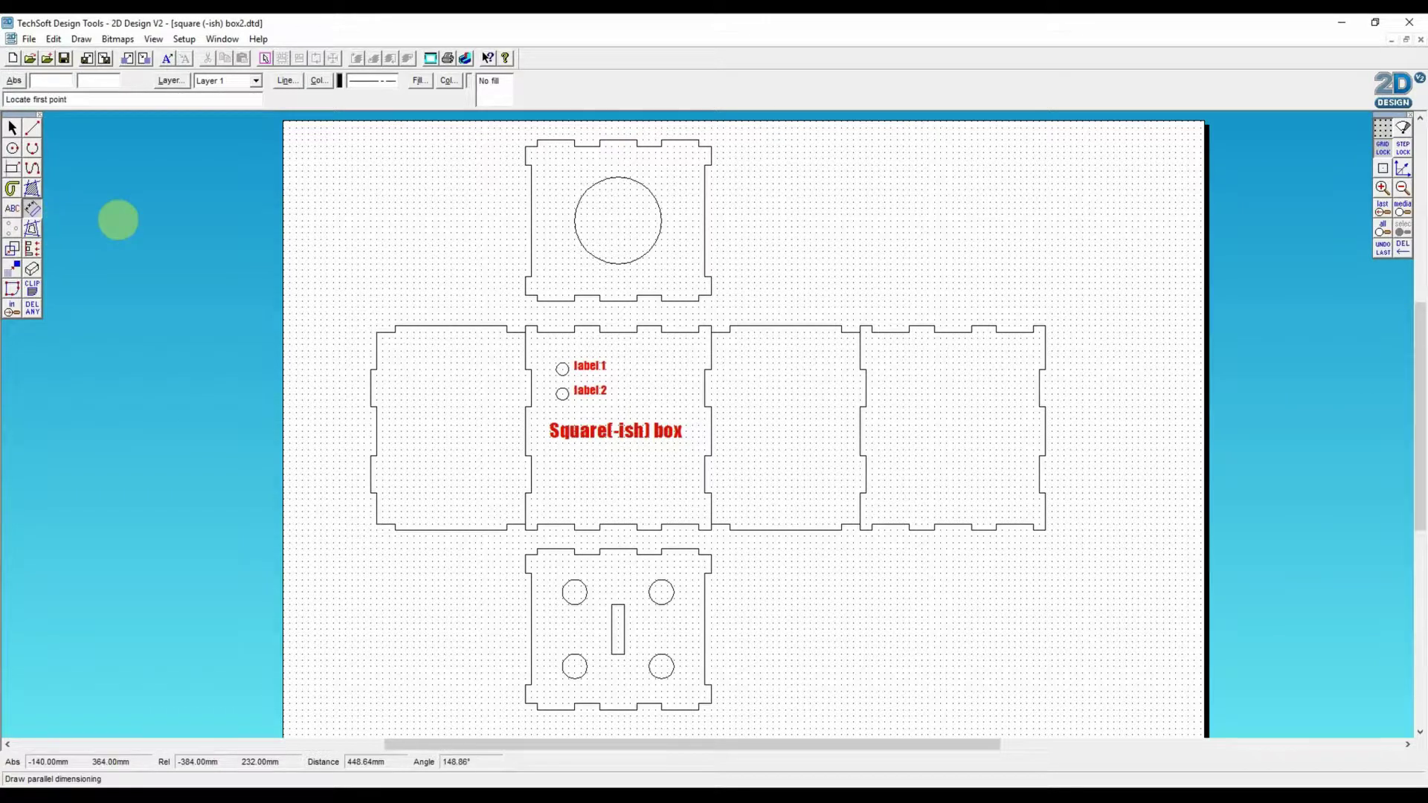
click(977, 530)
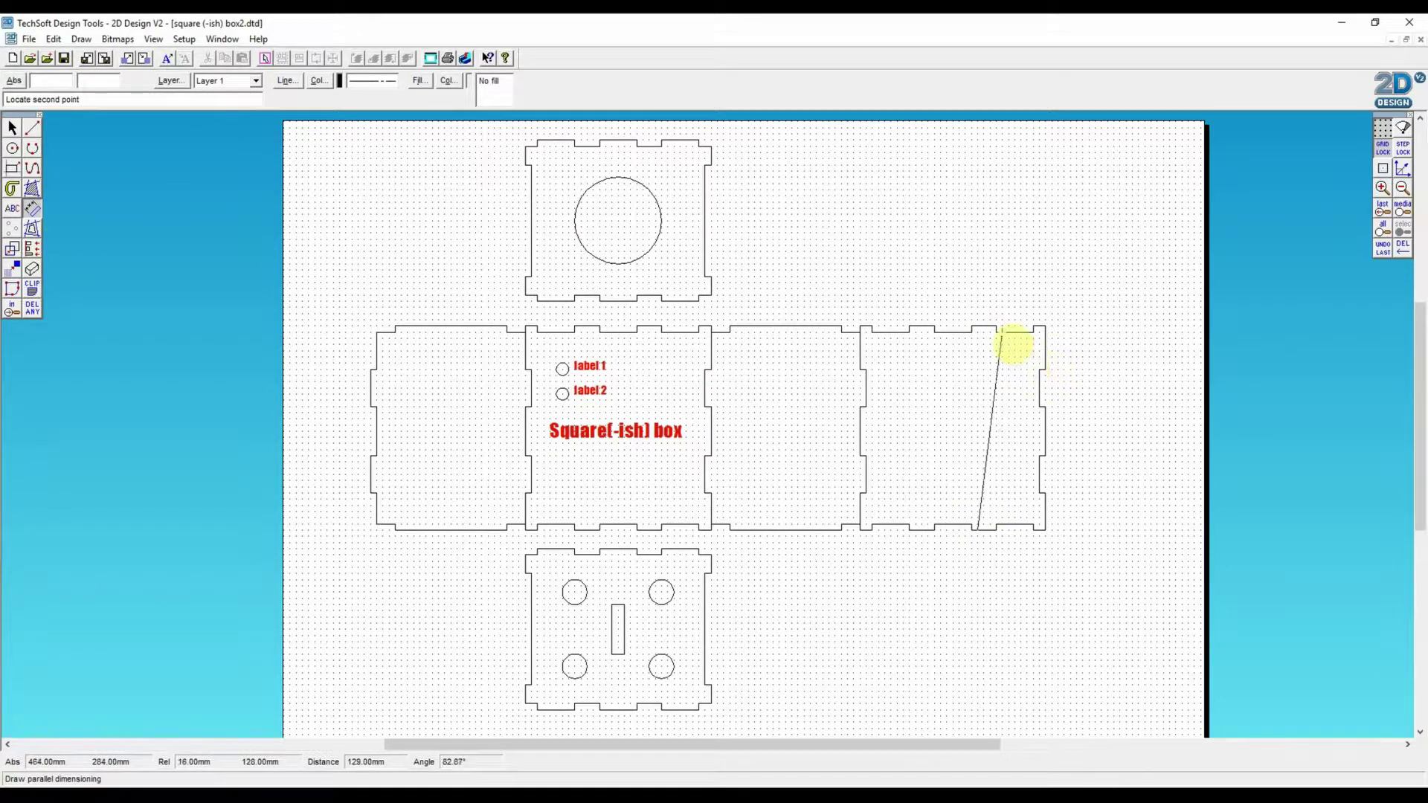
click(980, 328)
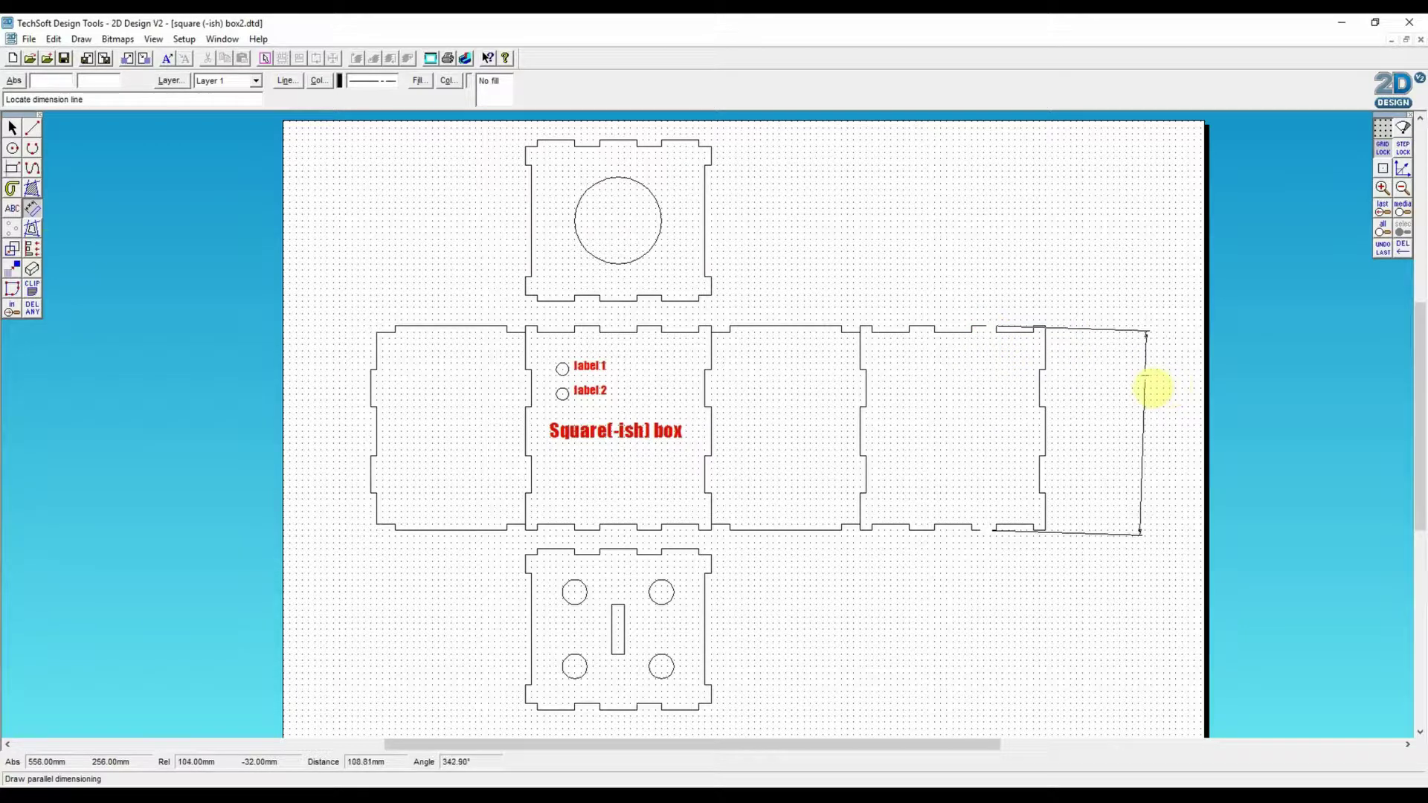
click(1144, 388)
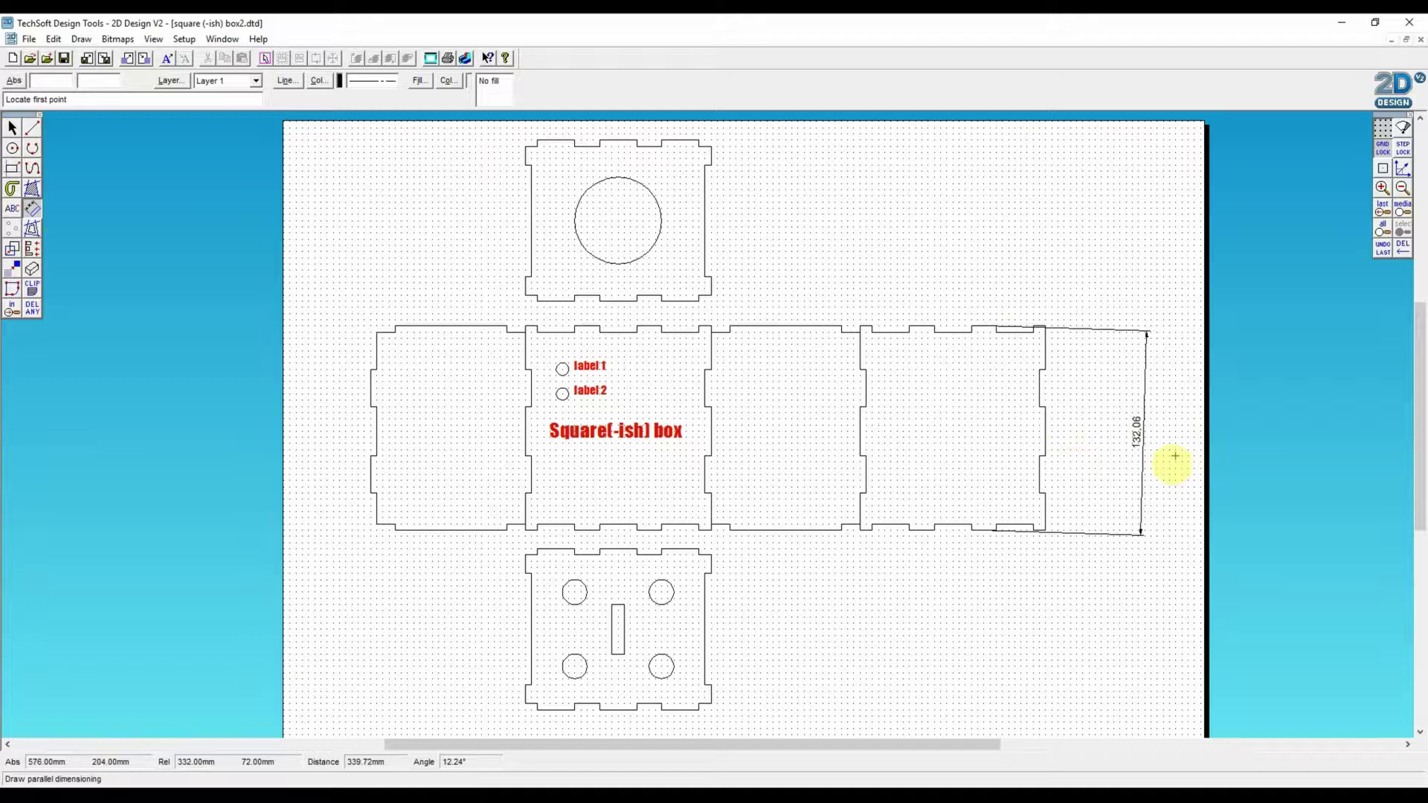
click(12, 128)
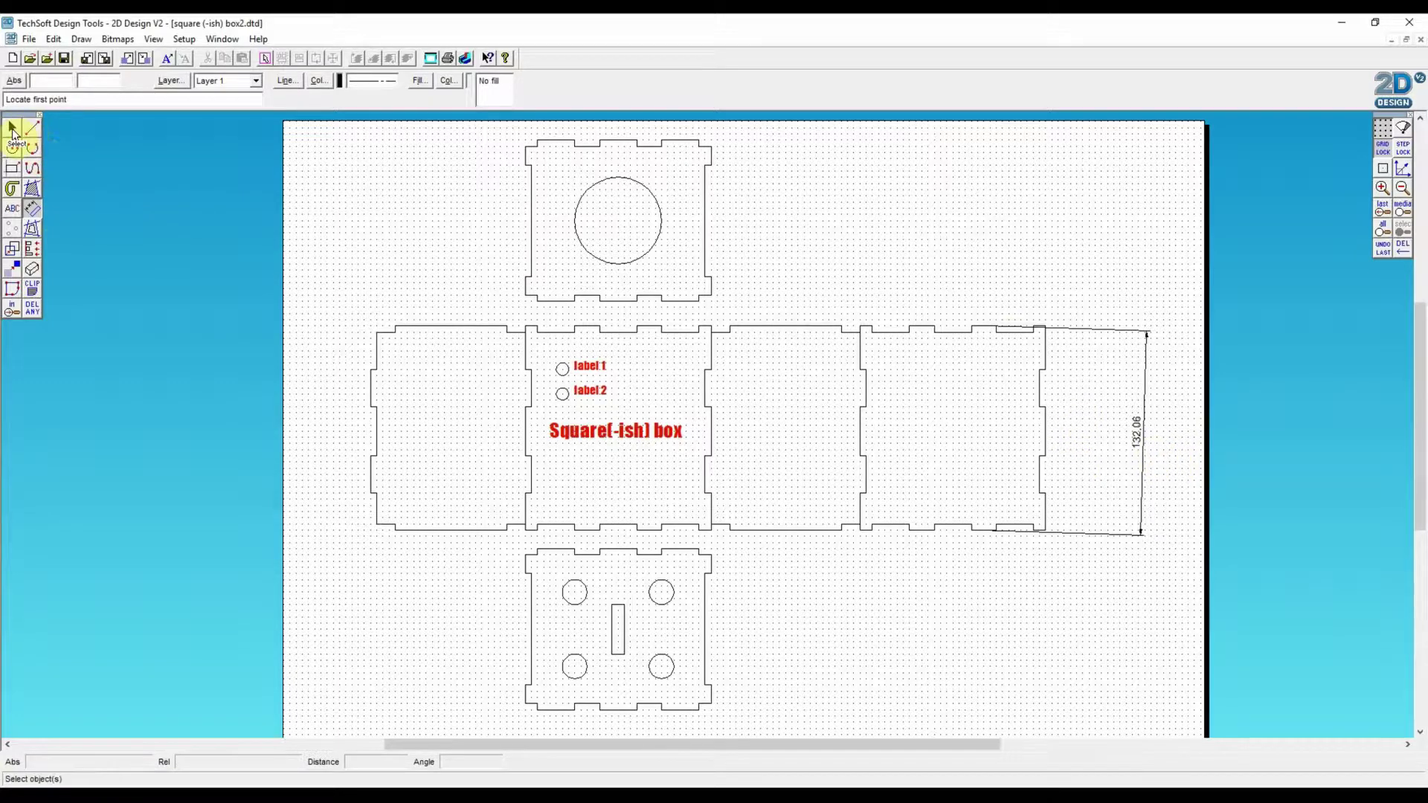
Replace the slanted 132.06 dimension with a vertical 132 height dimension on the right panel
click(1132, 429)
key(Delete)
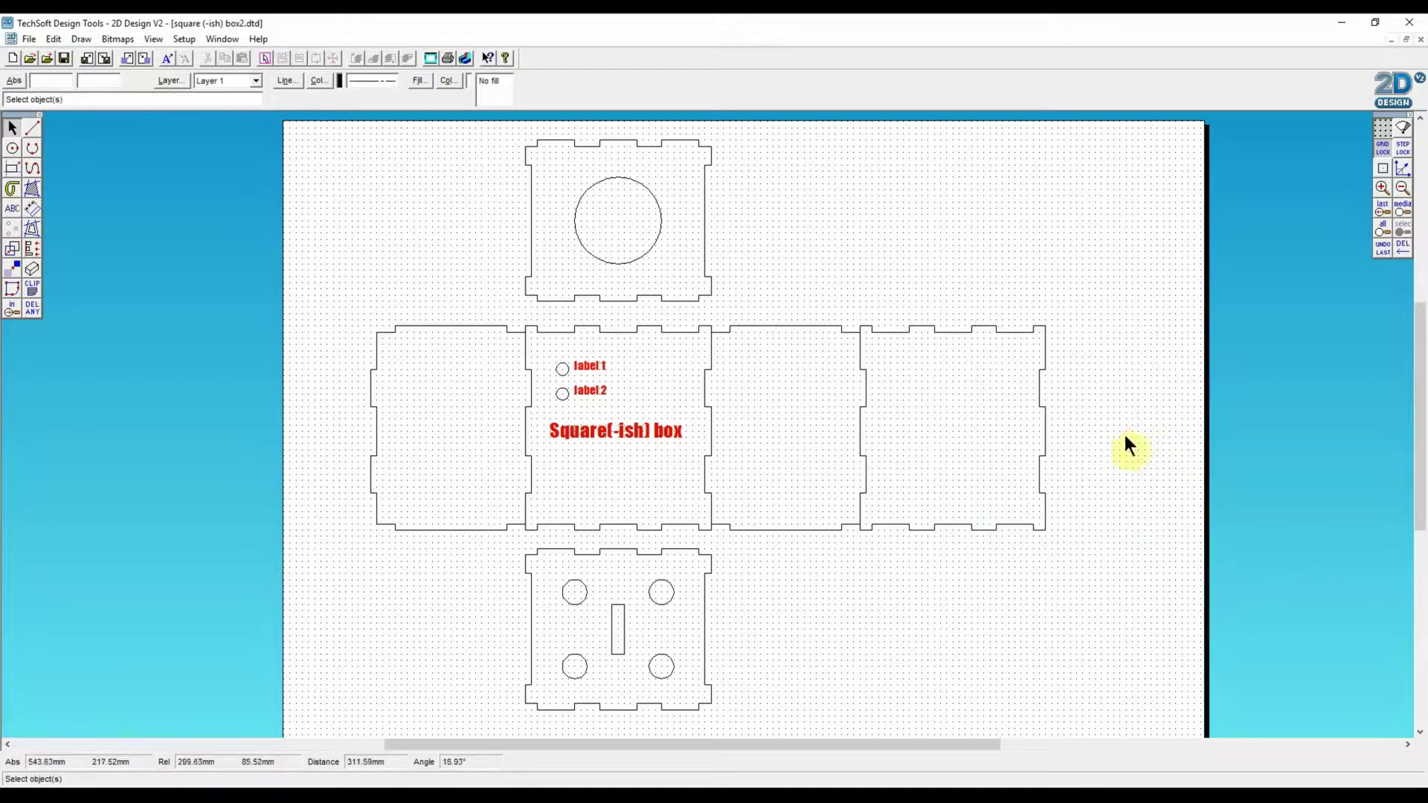
click(31, 212)
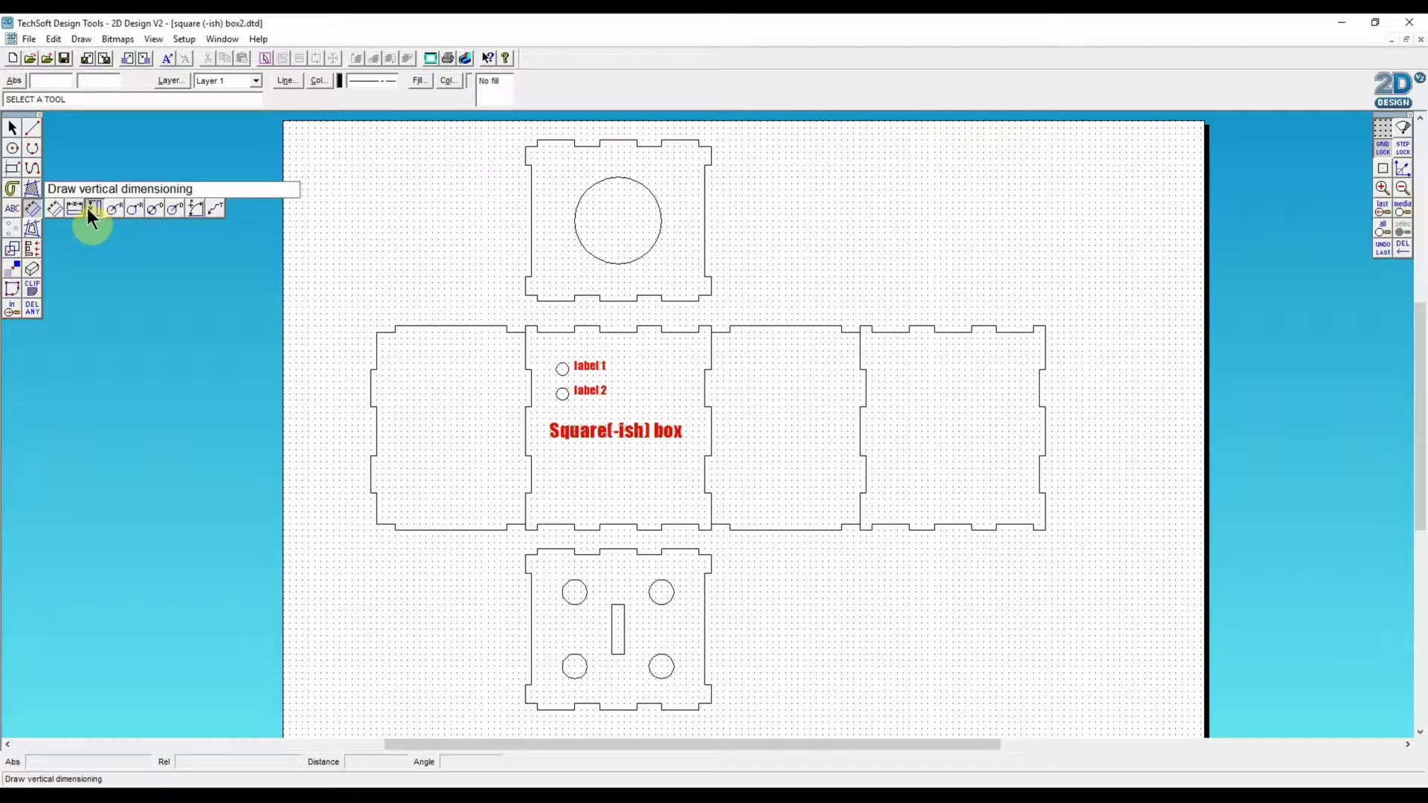
click(90, 209)
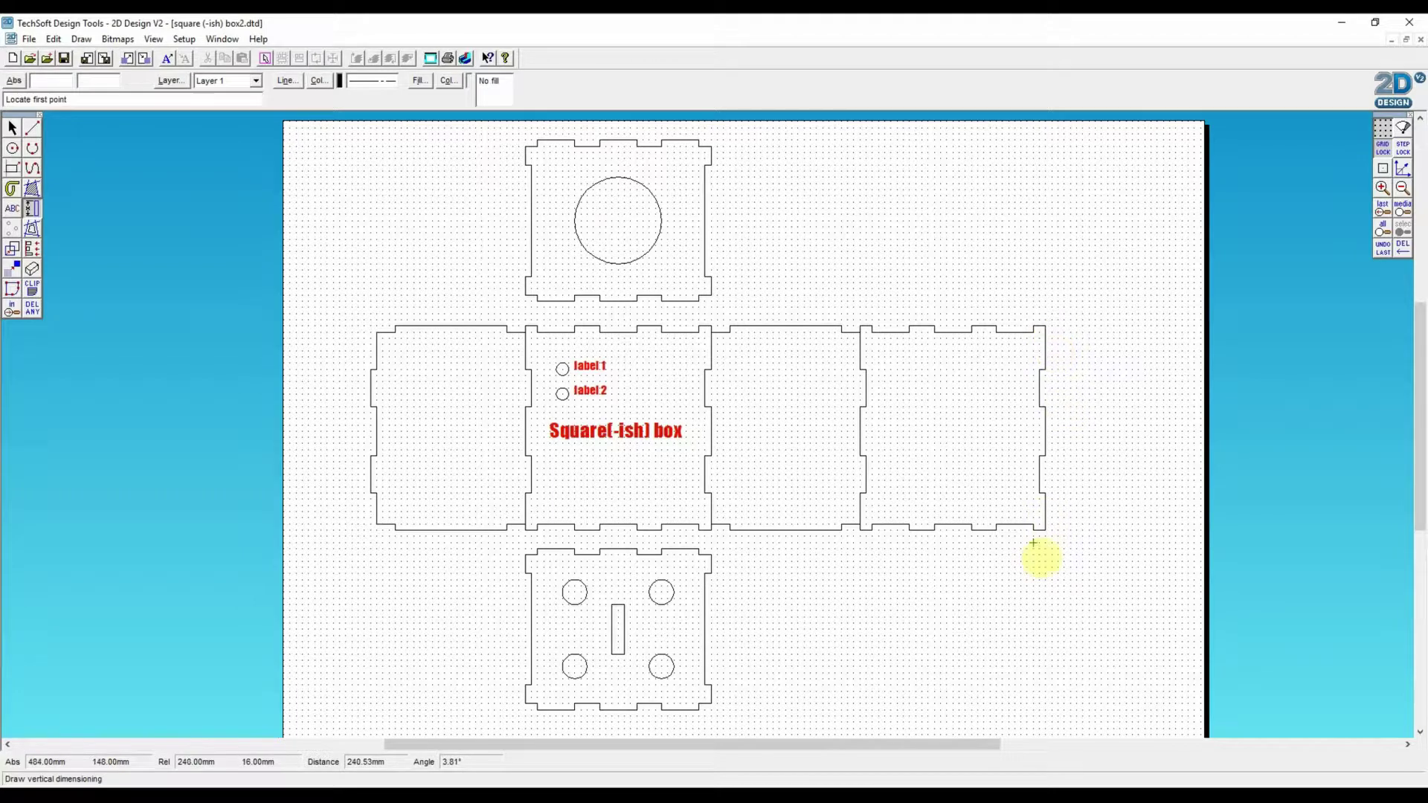
click(1046, 329)
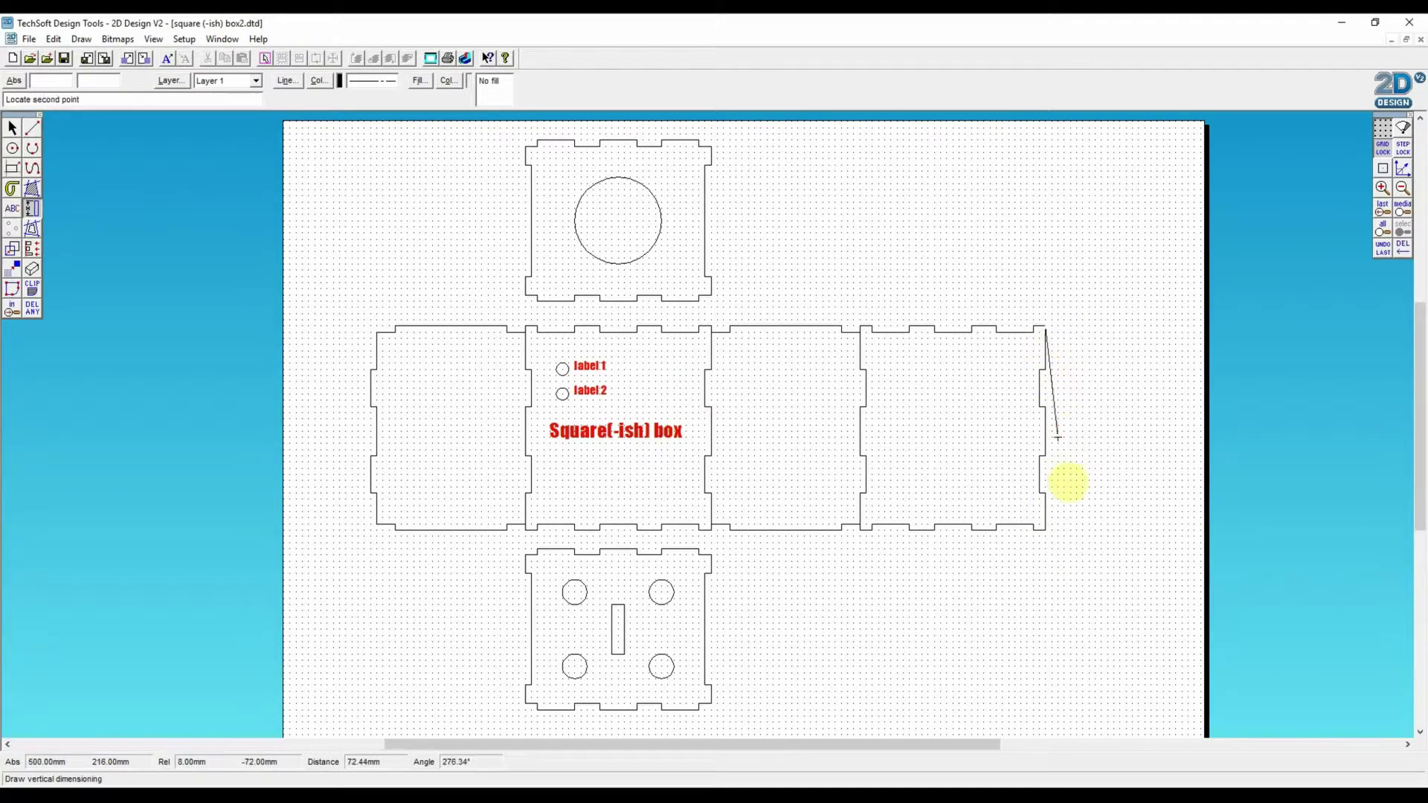
click(1055, 542)
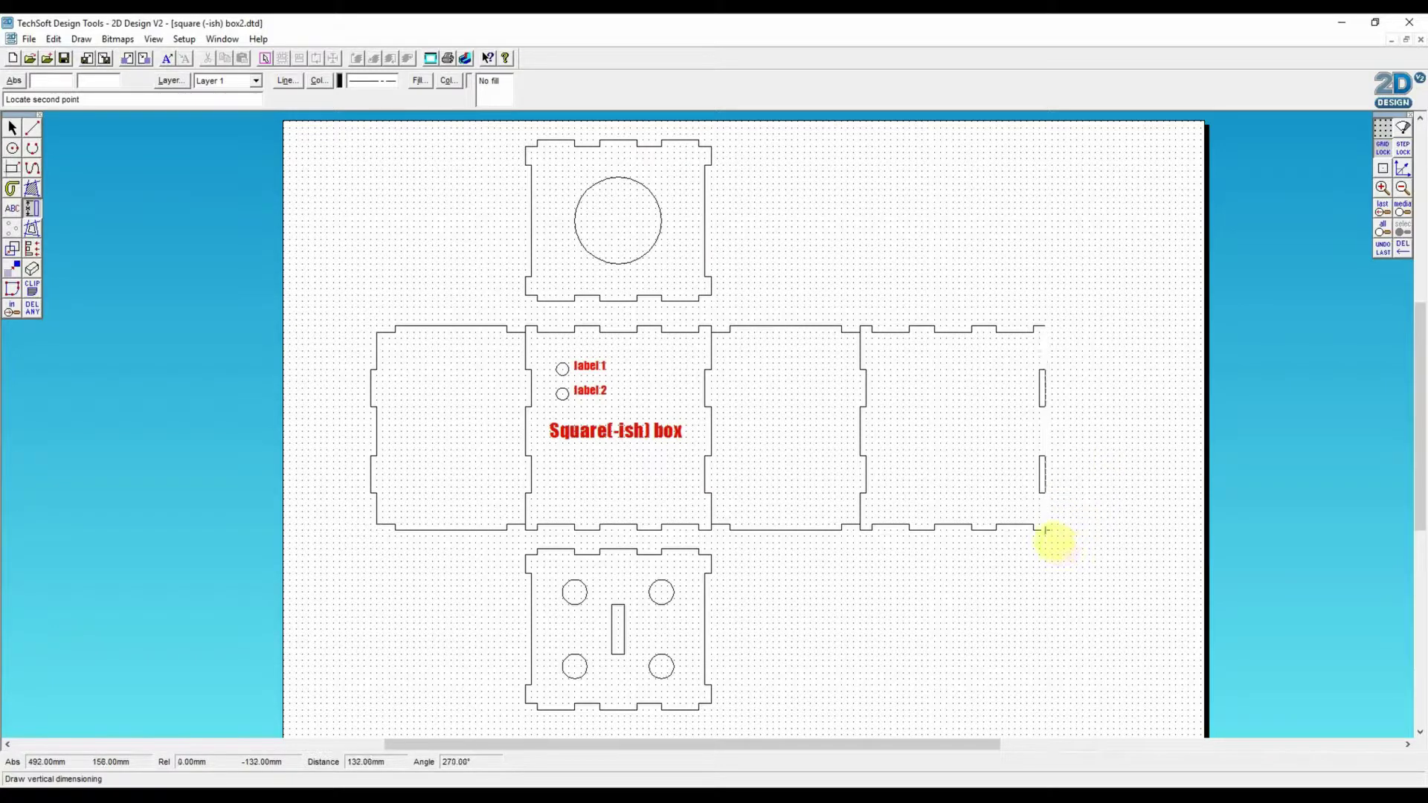
click(1046, 530)
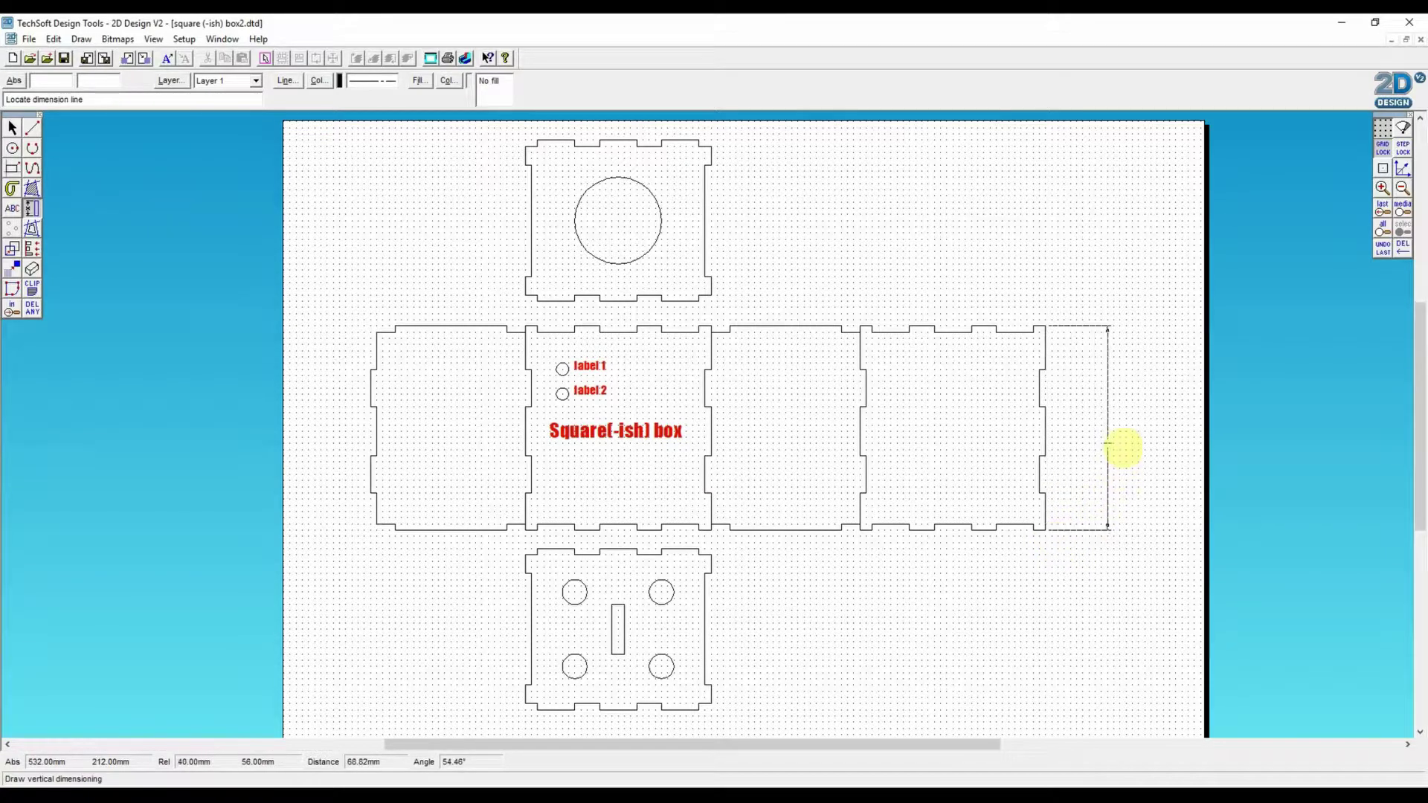
click(1095, 424)
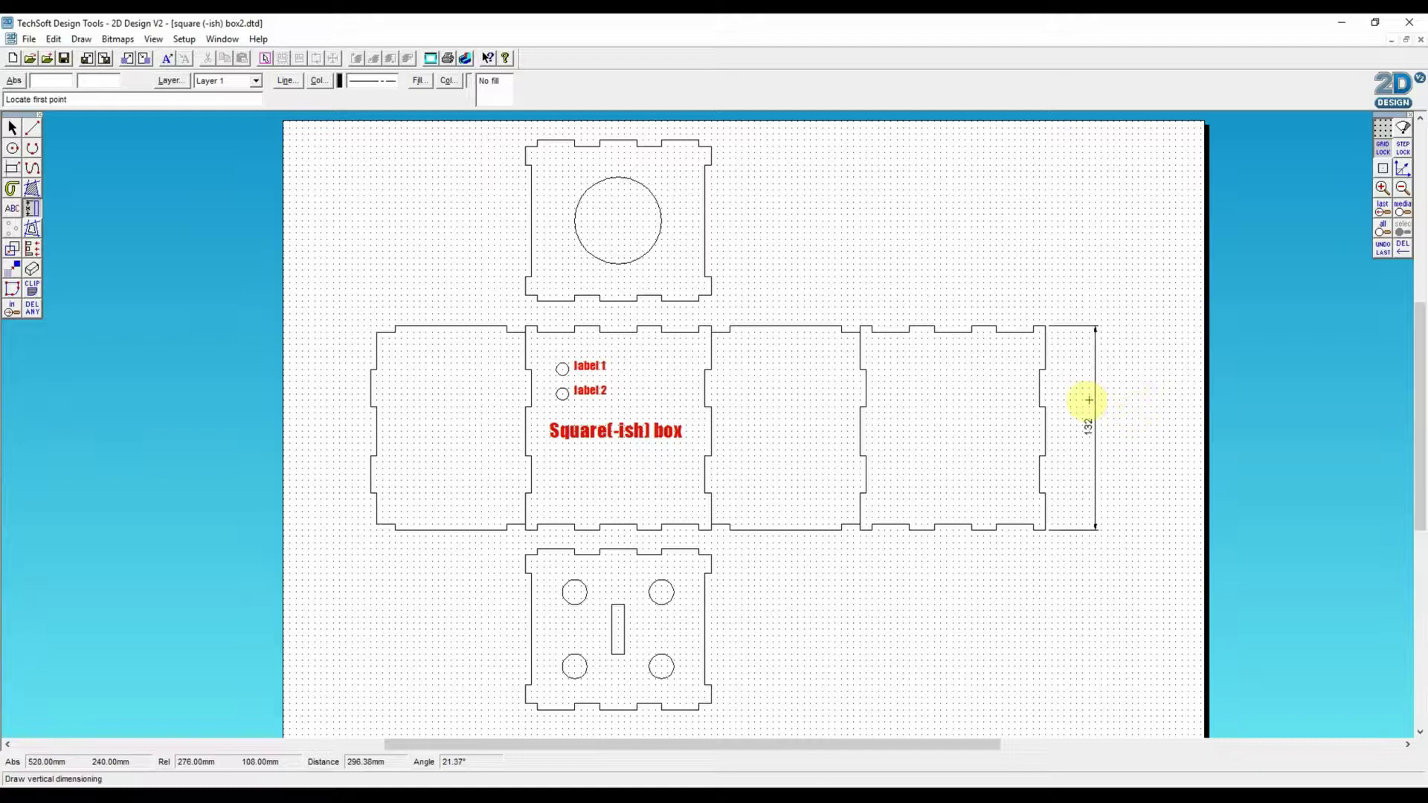
Add a vertical 104 dimension beside the circular-holed top lid
click(57, 350)
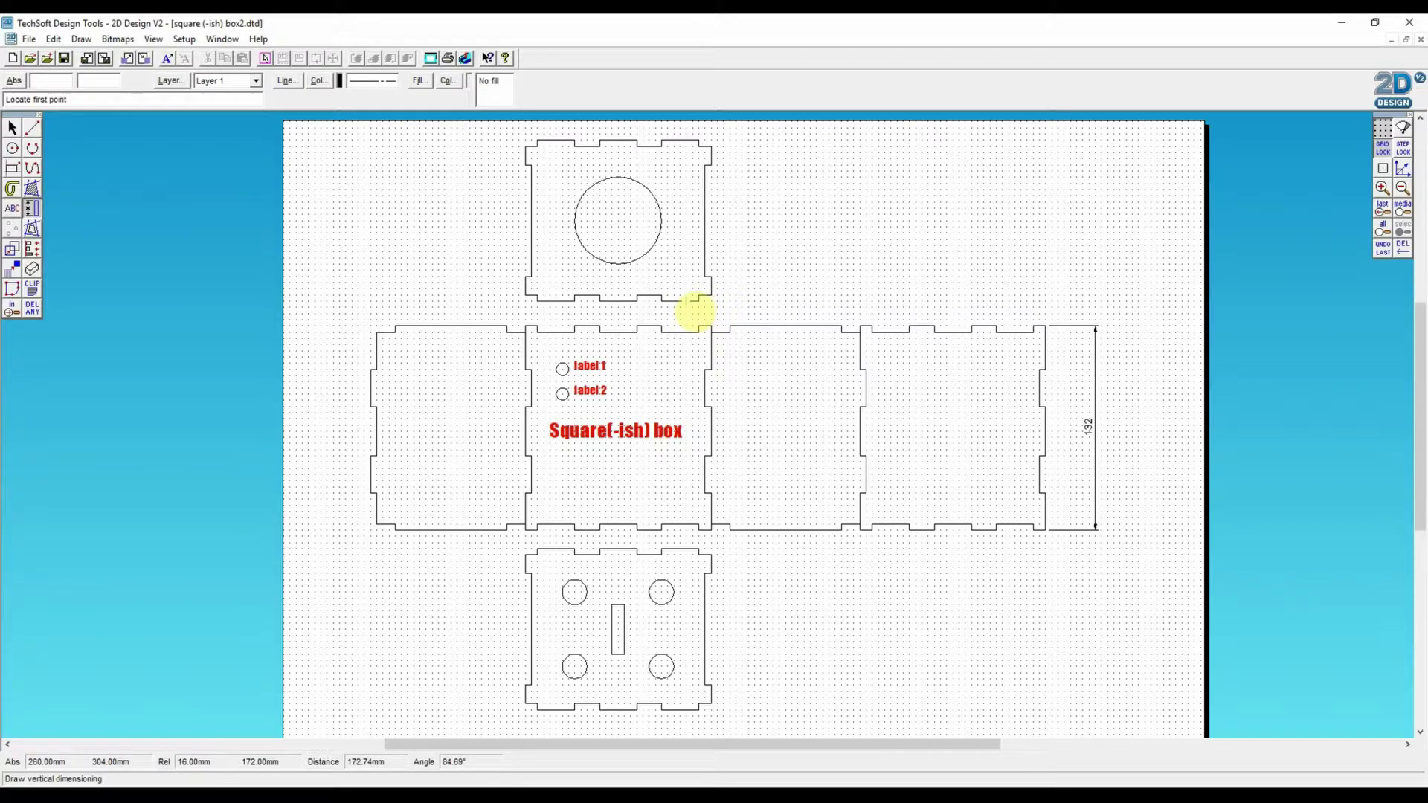
click(685, 301)
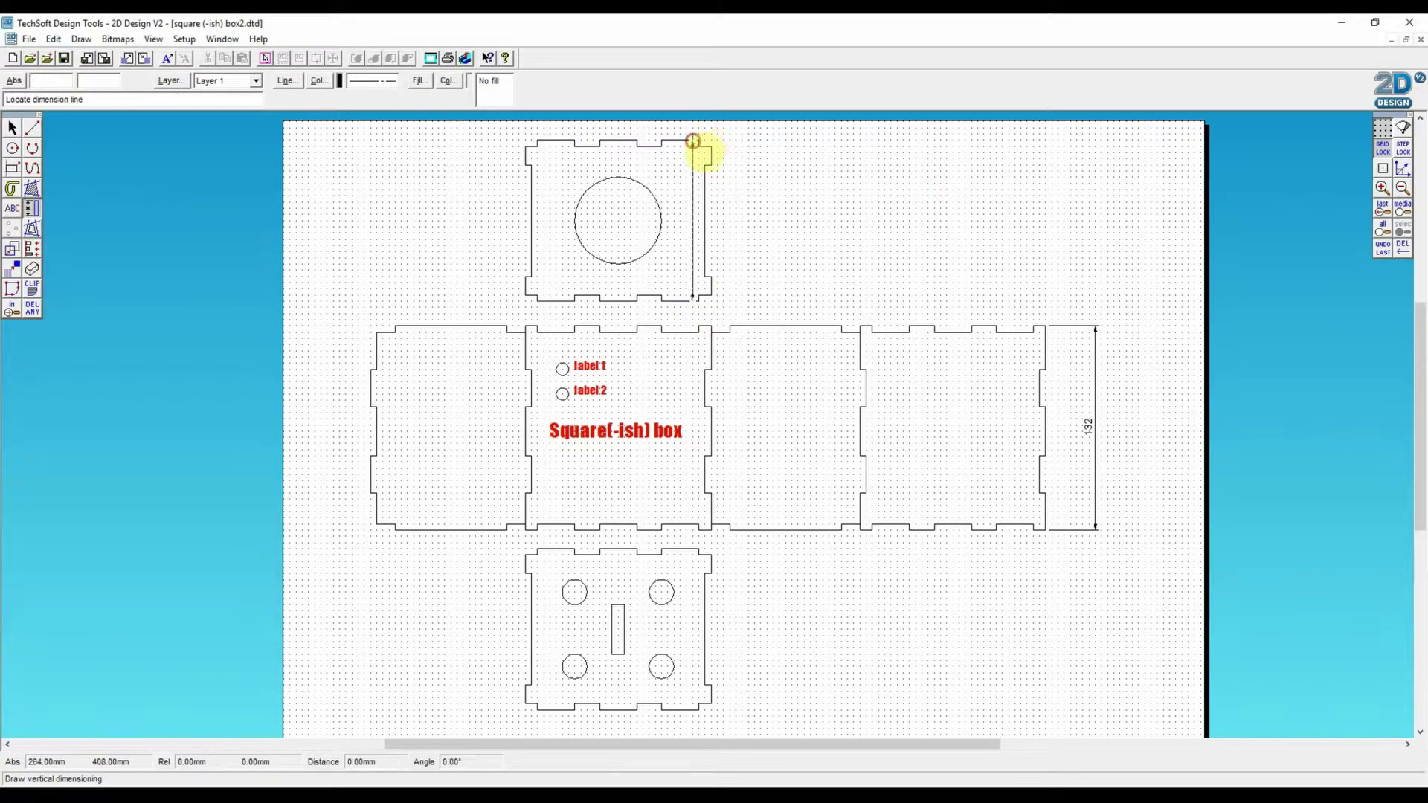
click(698, 141)
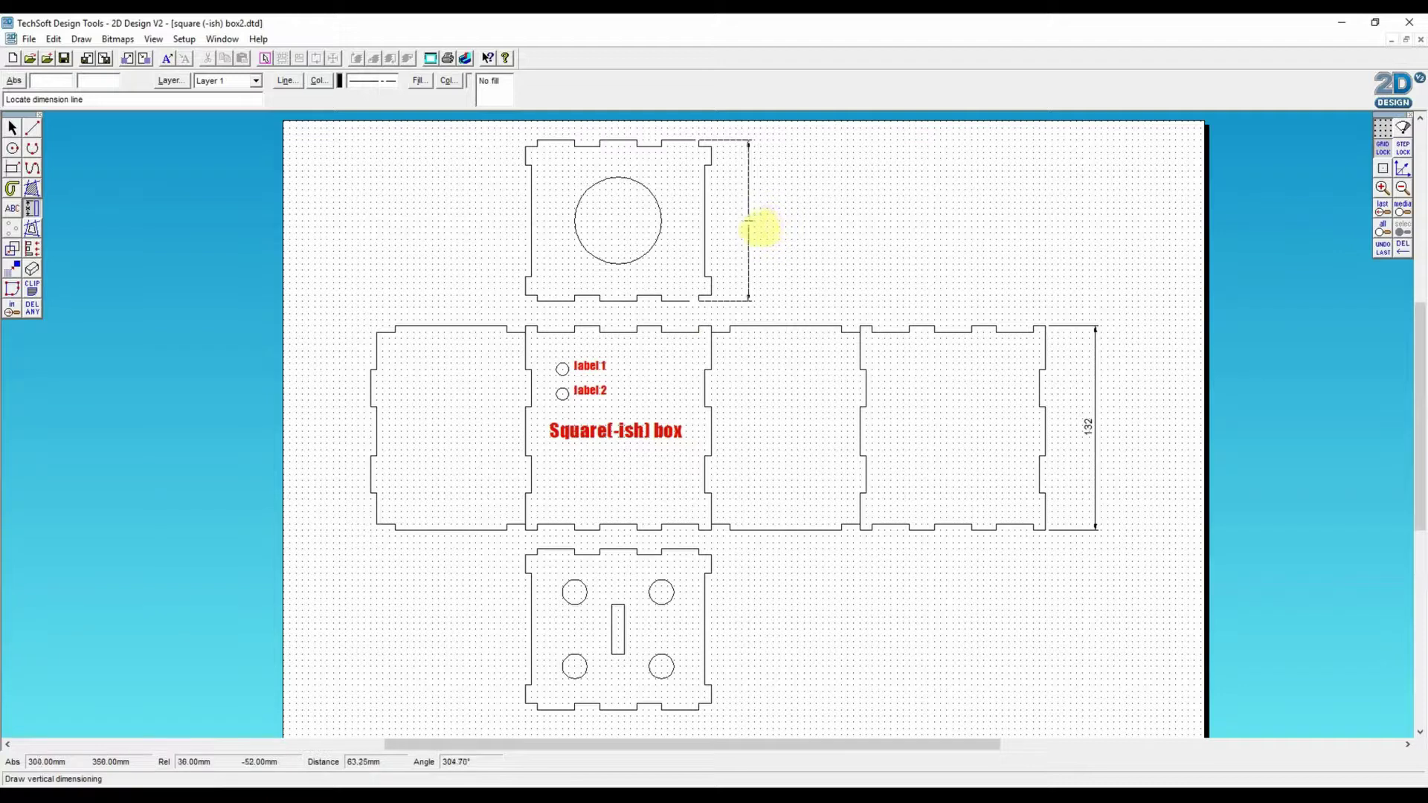
click(751, 220)
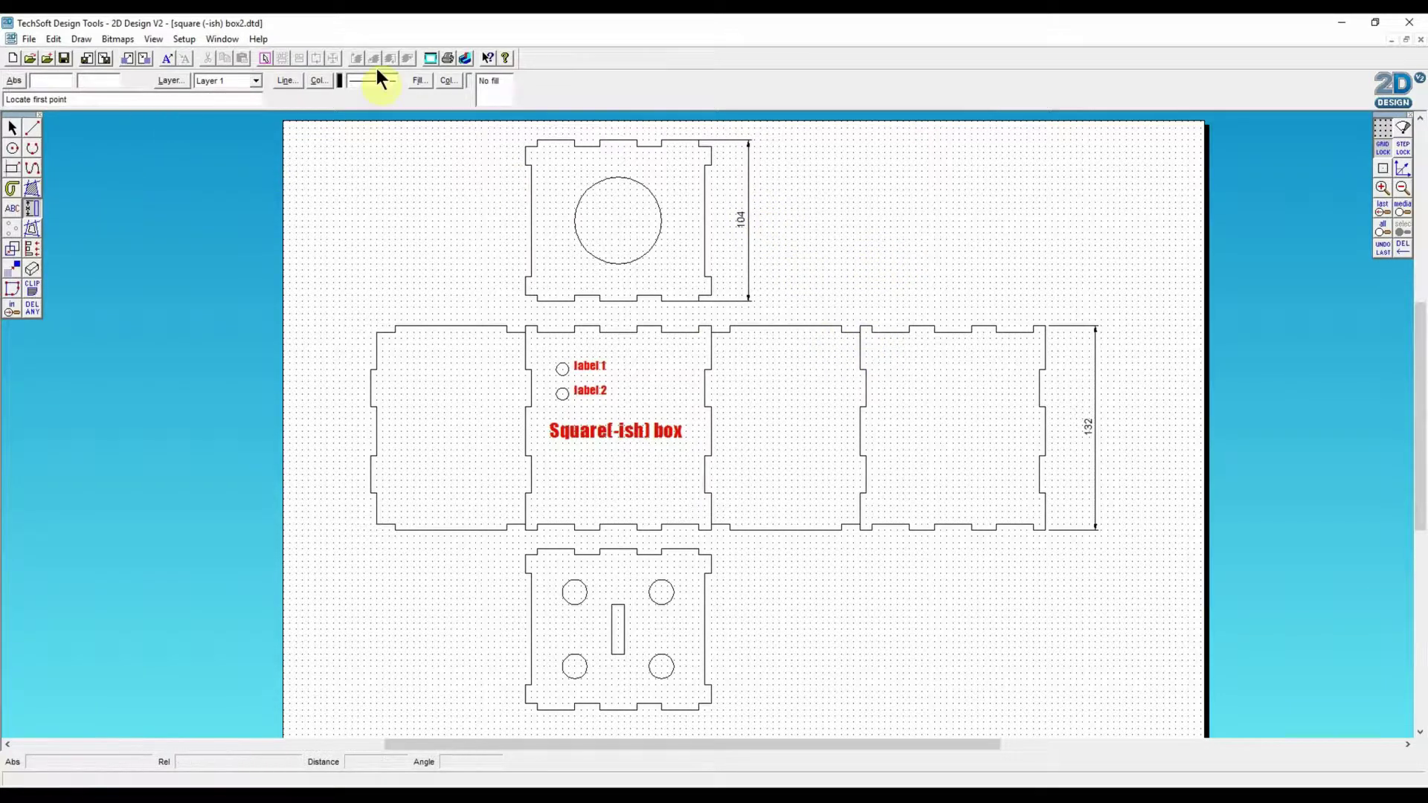
Add a horizontal 120 width dimension above the right-hand side panel
click(29, 206)
click(73, 208)
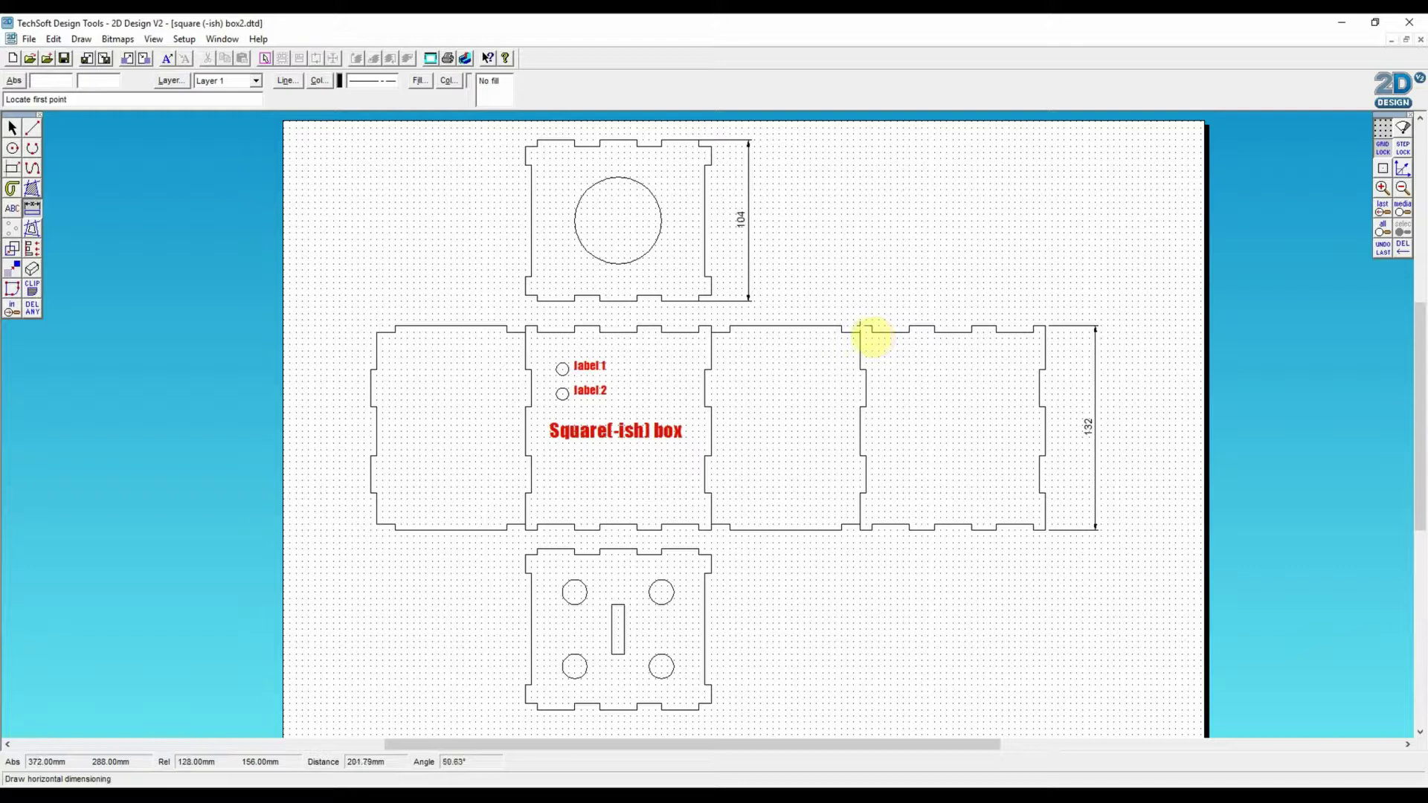
click(861, 328)
click(1045, 327)
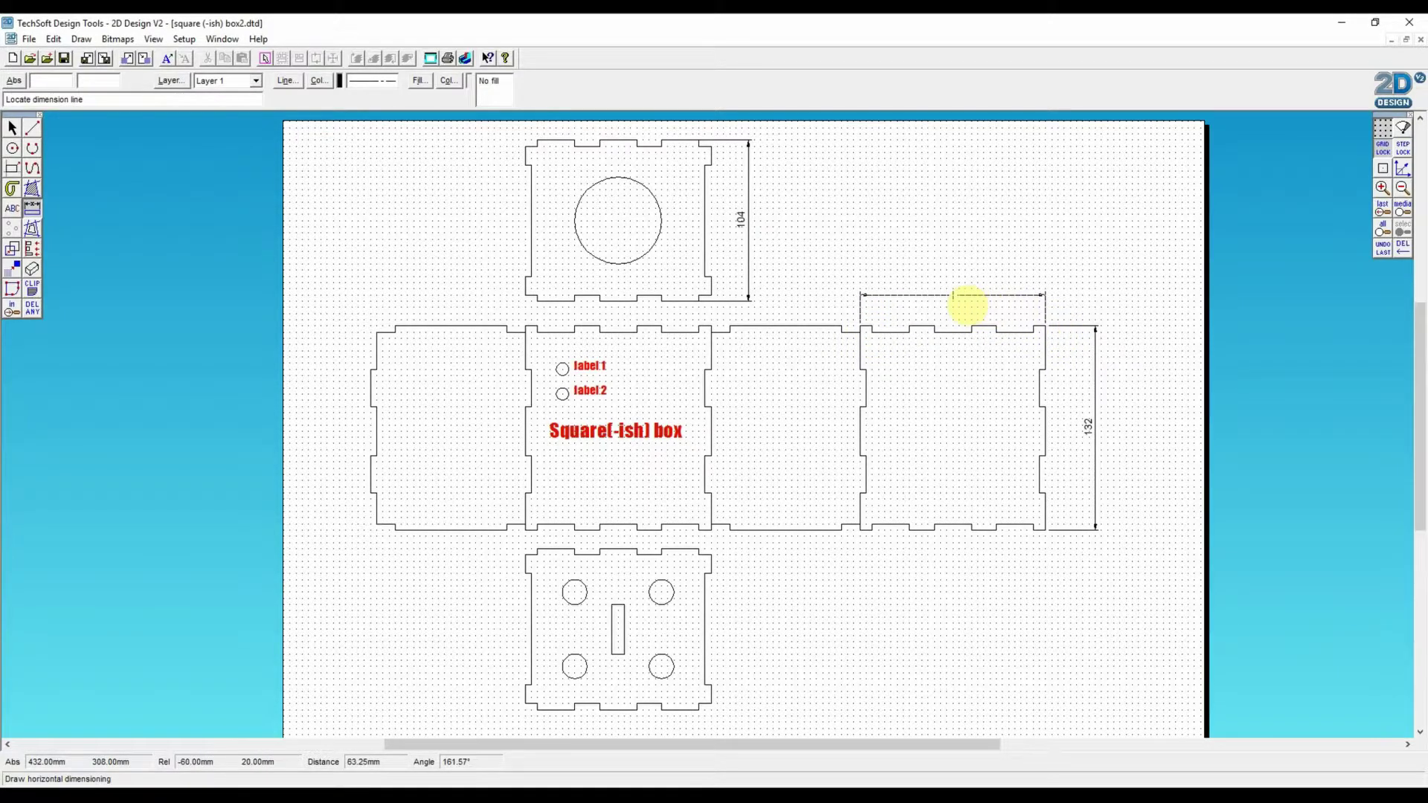
click(956, 294)
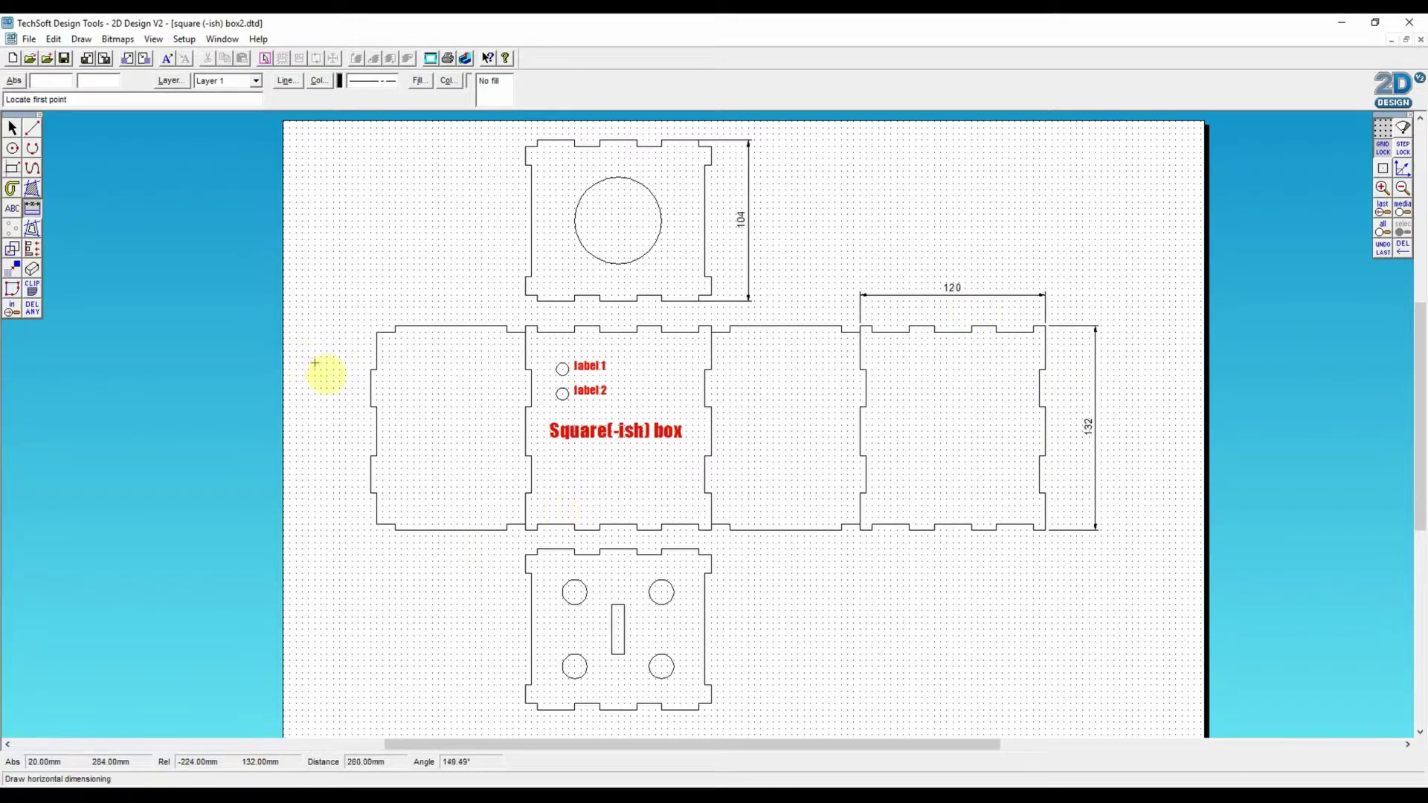
click(12, 127)
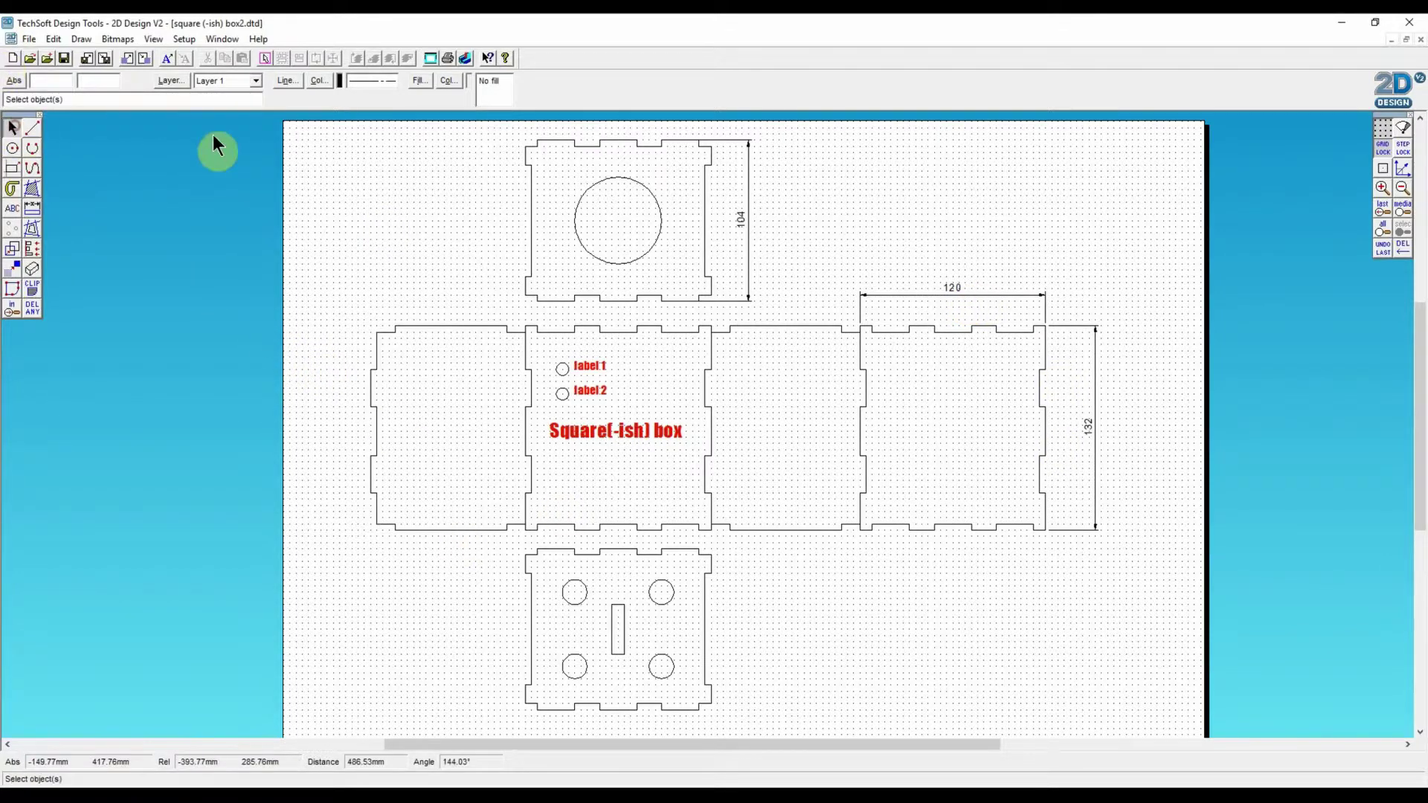
click(956, 300)
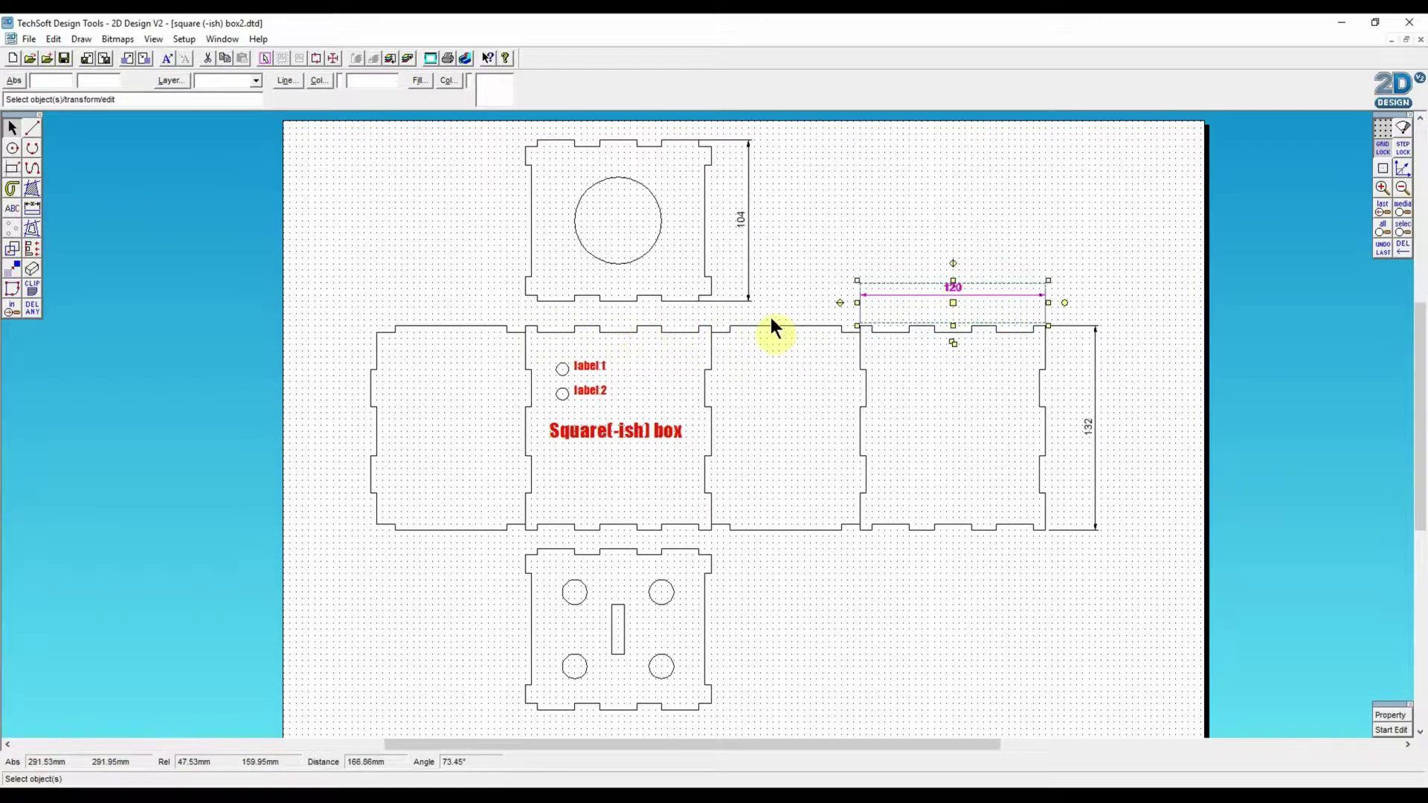
click(386, 229)
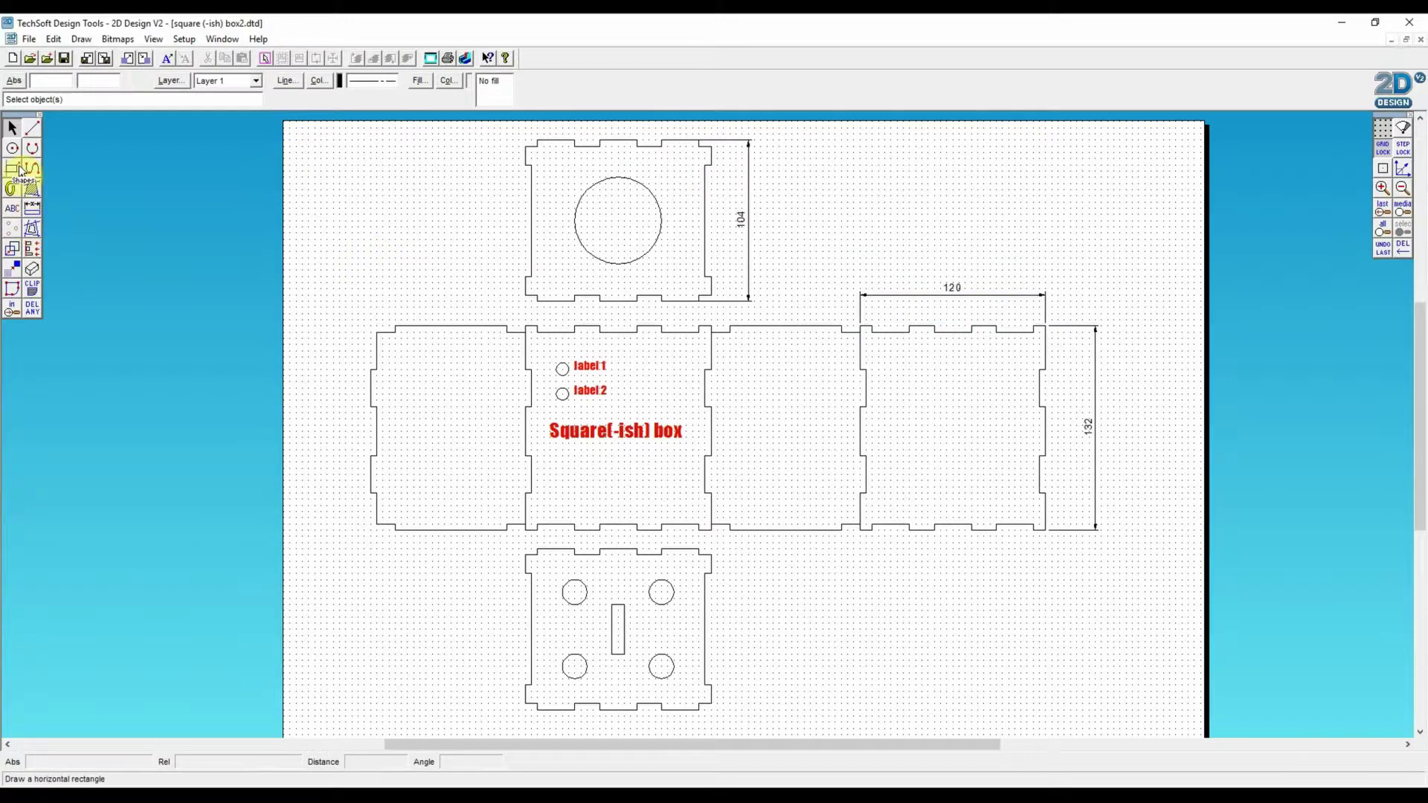
Dimension the bottom panel's width with a horizontal 120 line placed beneath it
click(31, 208)
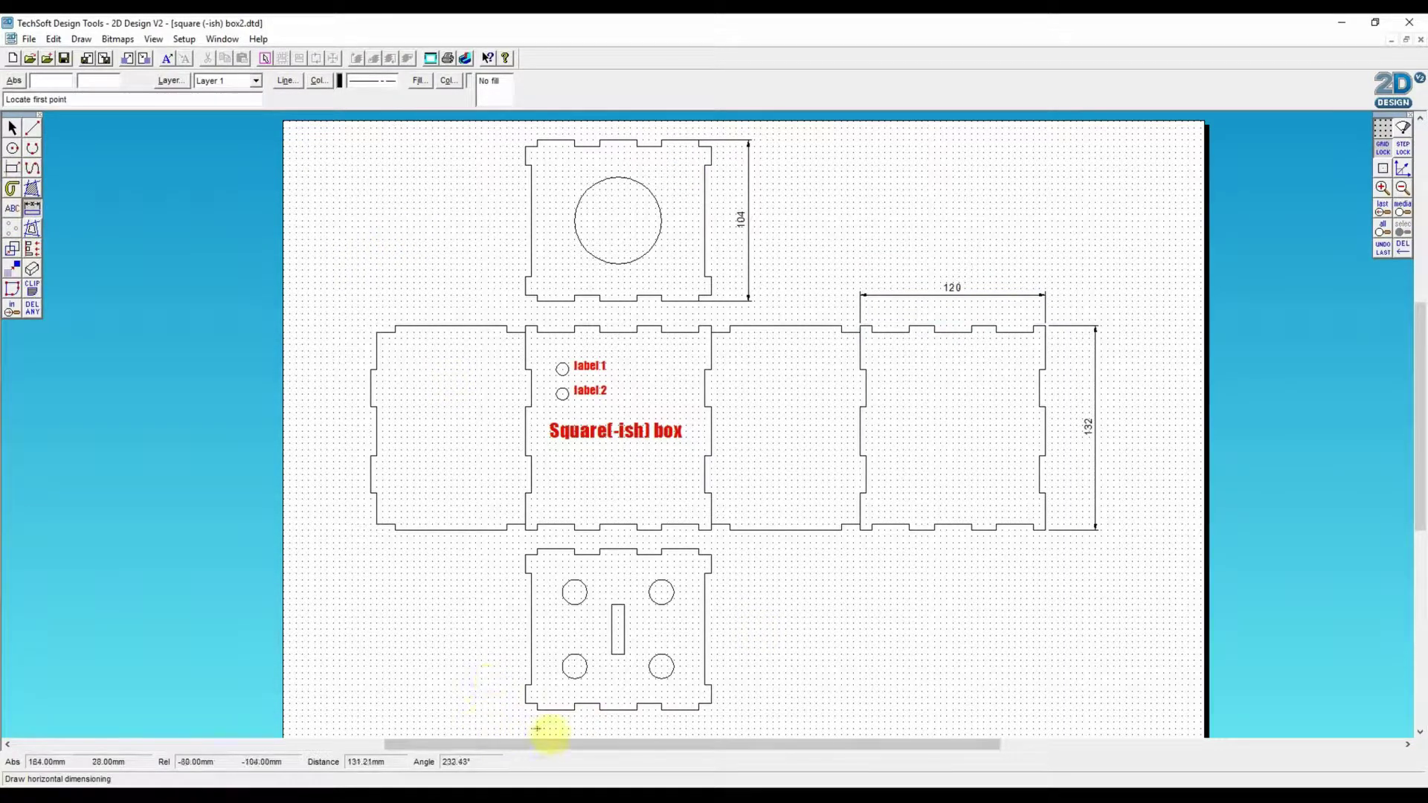
click(530, 705)
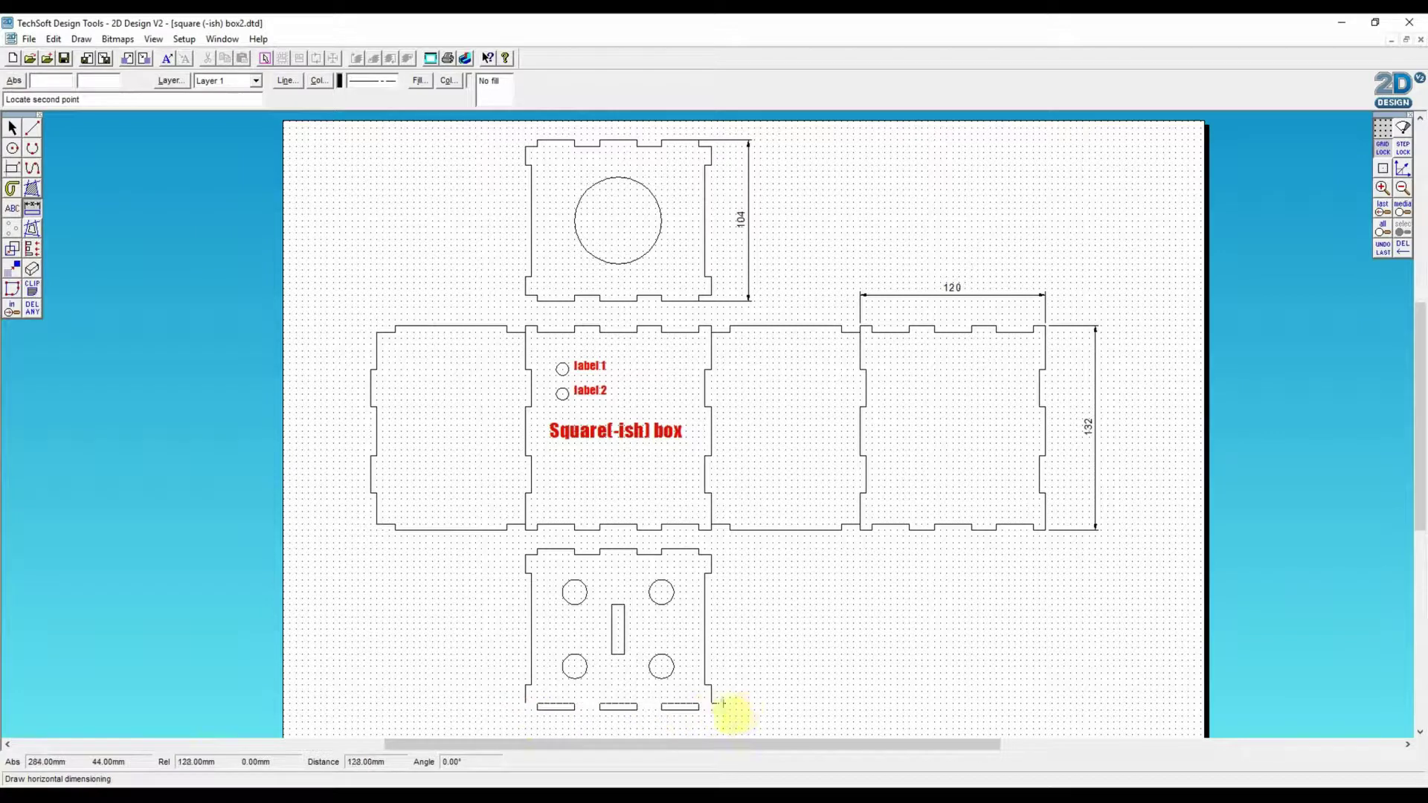
click(712, 704)
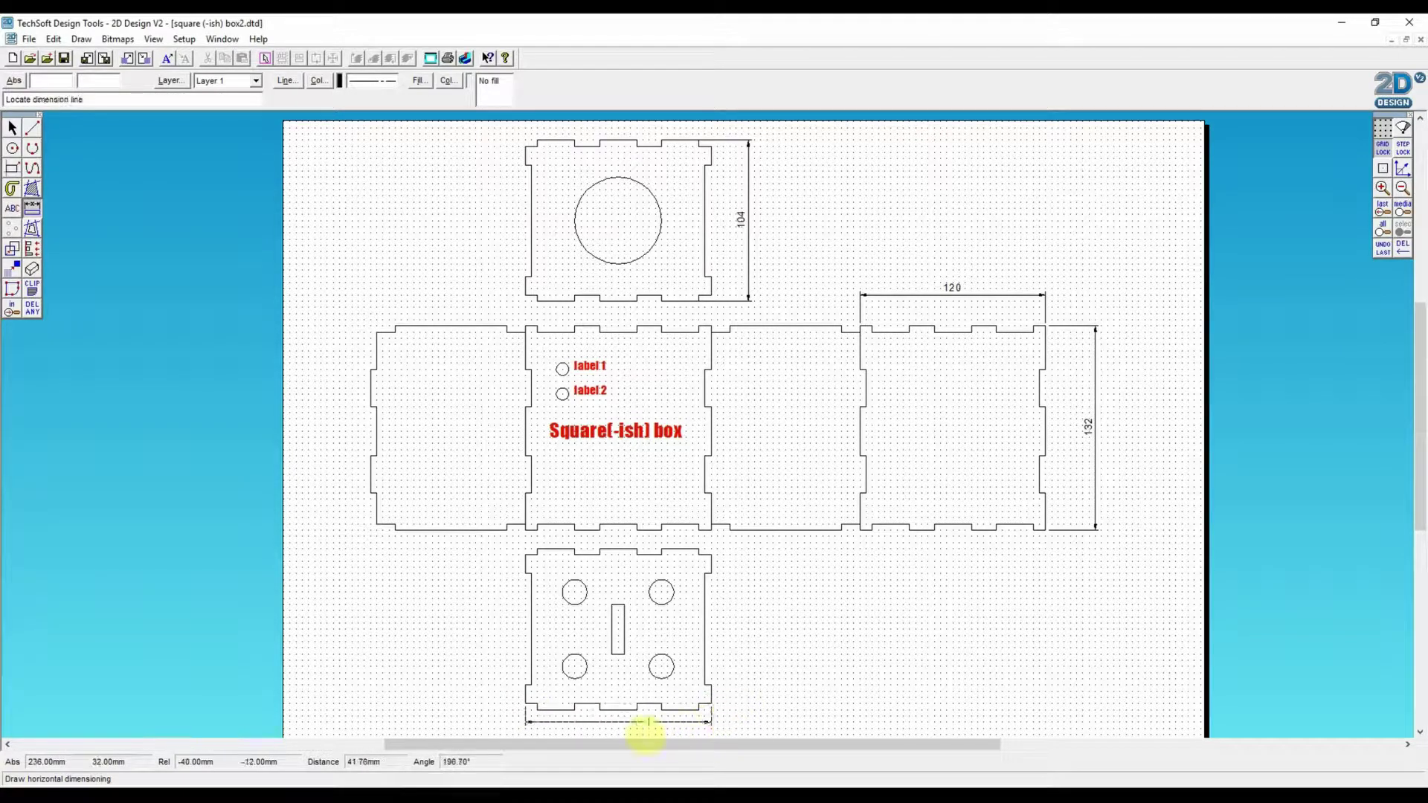
click(618, 734)
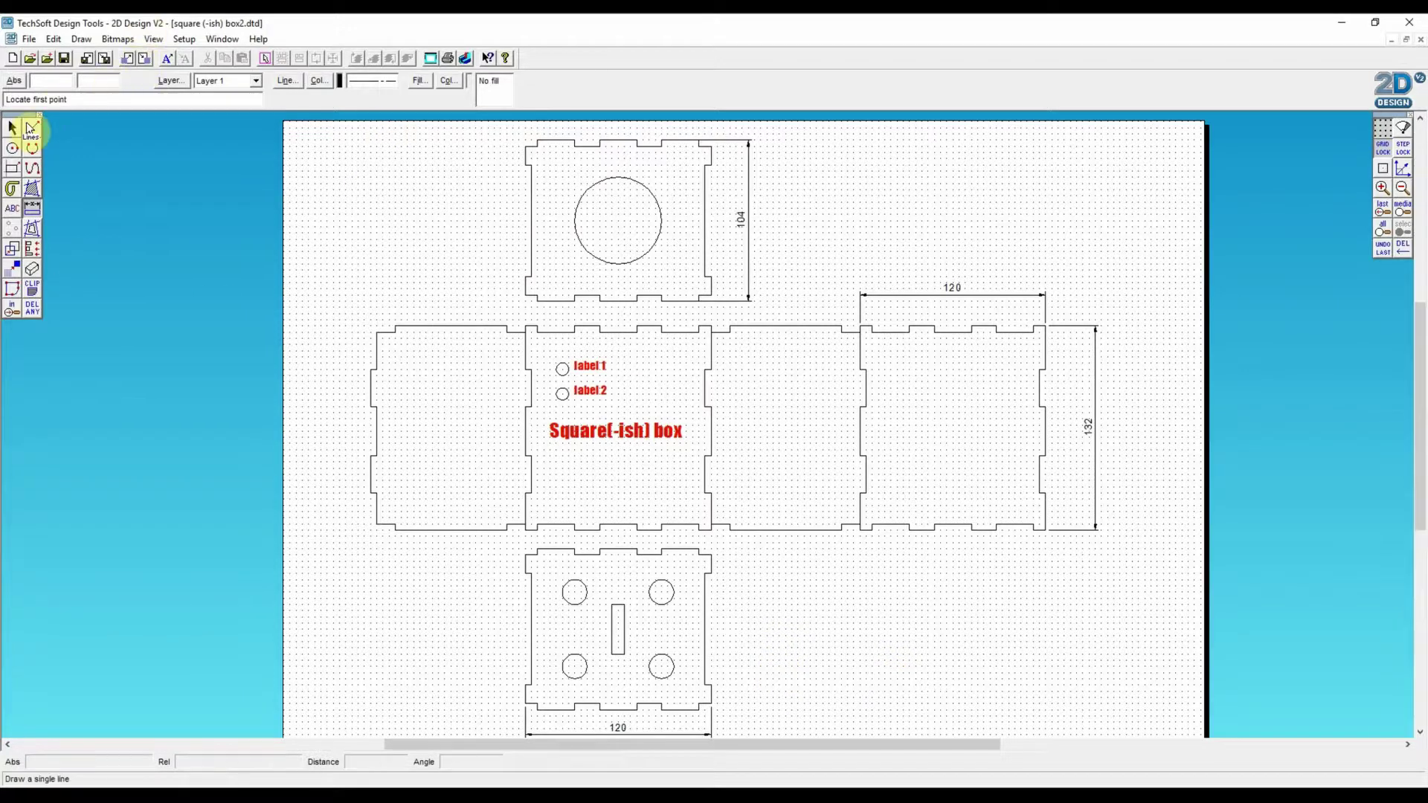
click(12, 127)
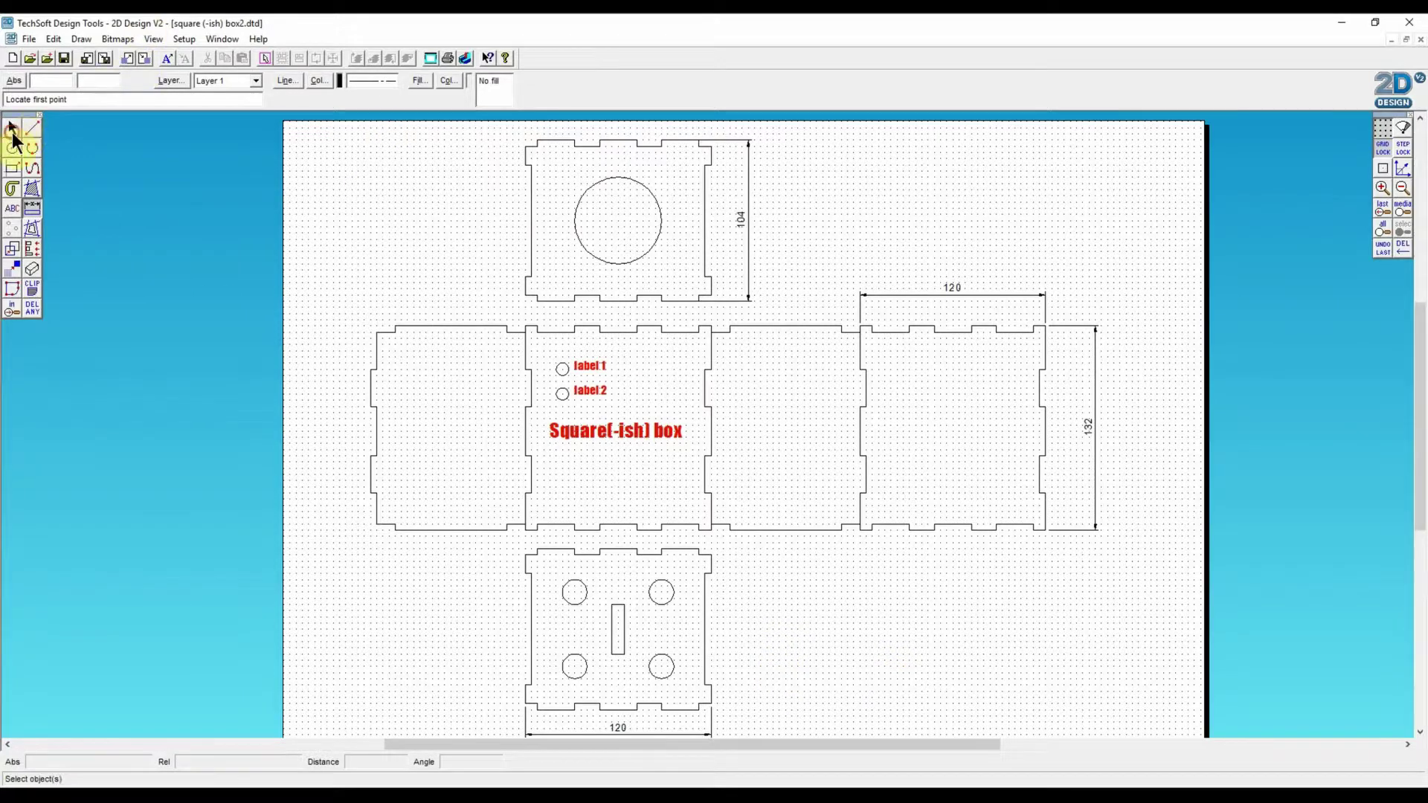
Delete the bottom 120 dimension and label the lid's large circle with a Ø56 diameter dimension
click(616, 732)
key(Delete)
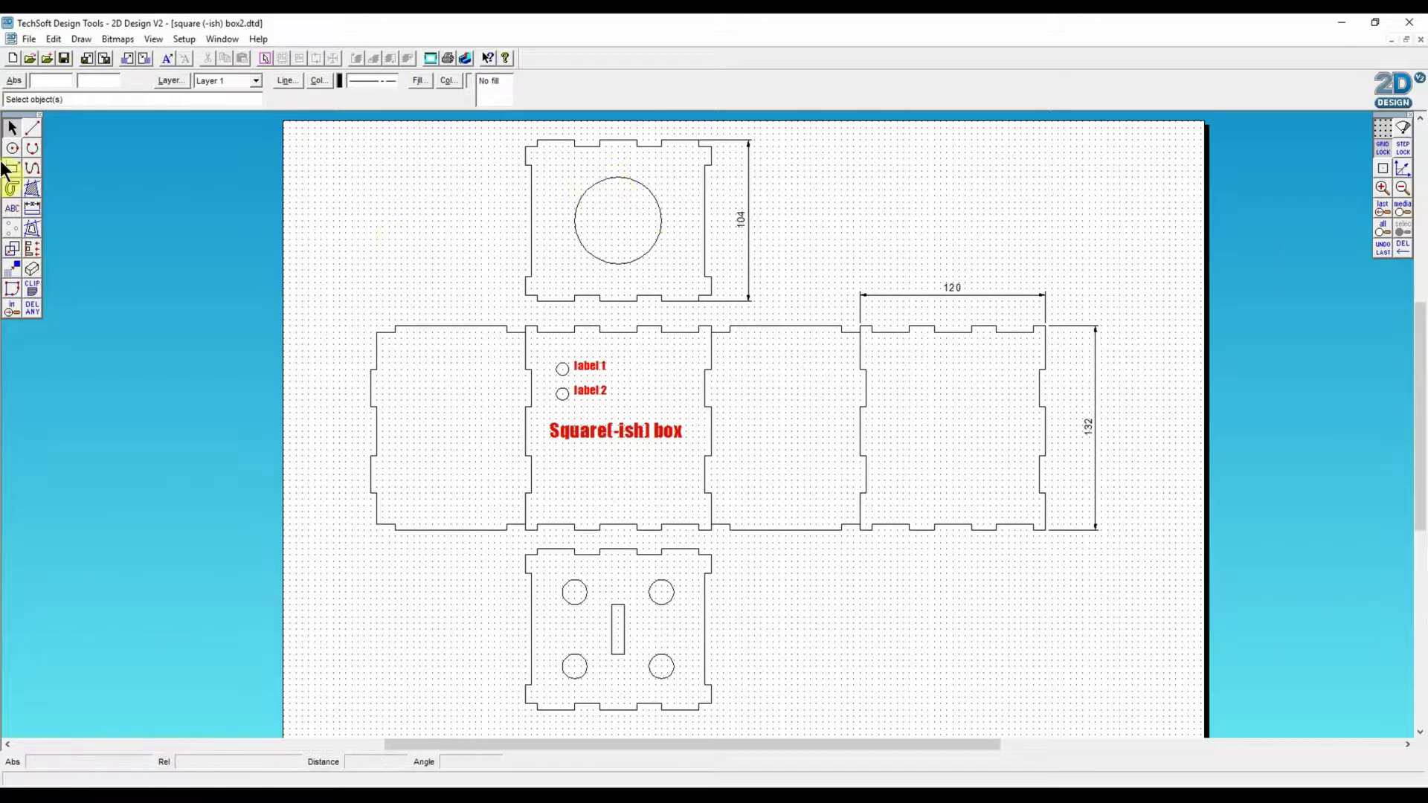
click(34, 207)
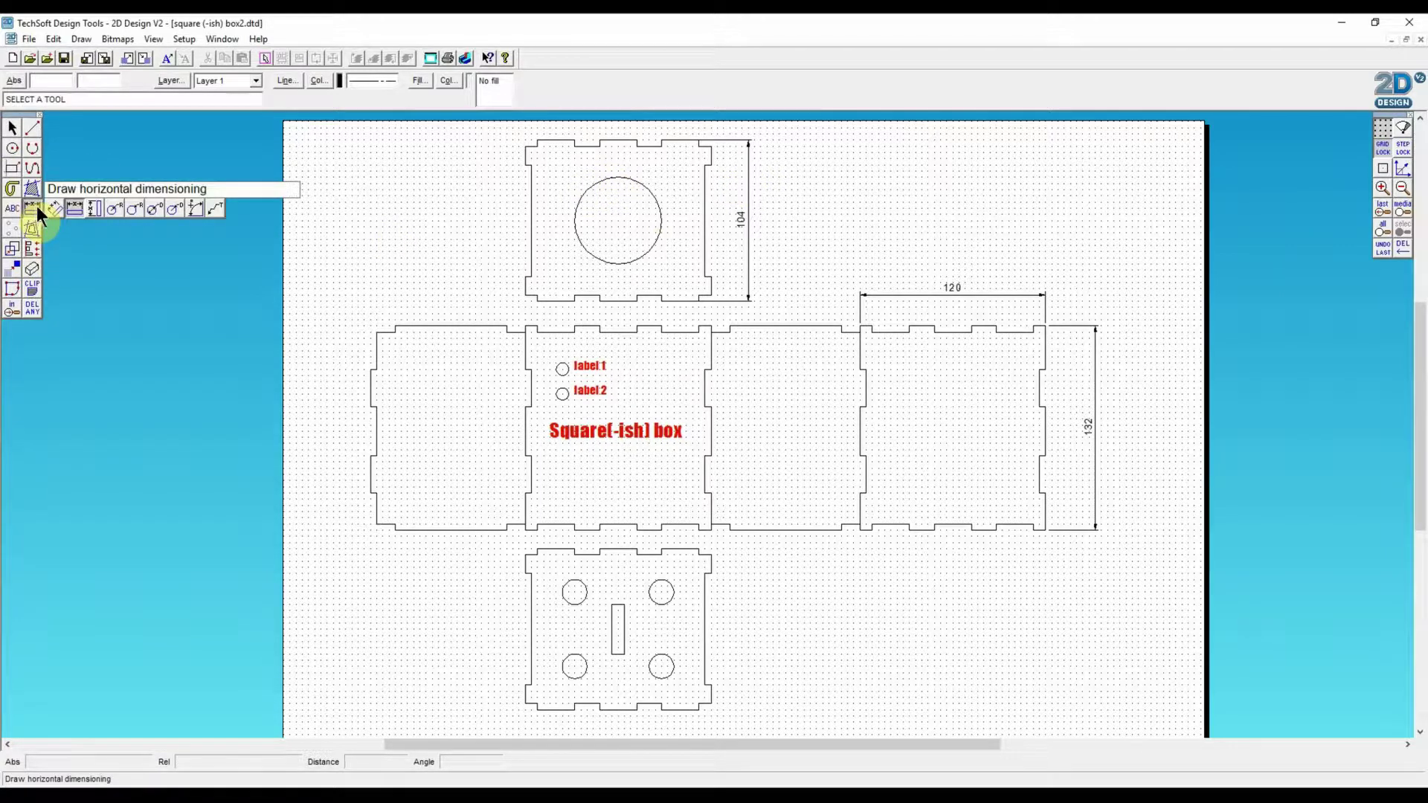
click(154, 209)
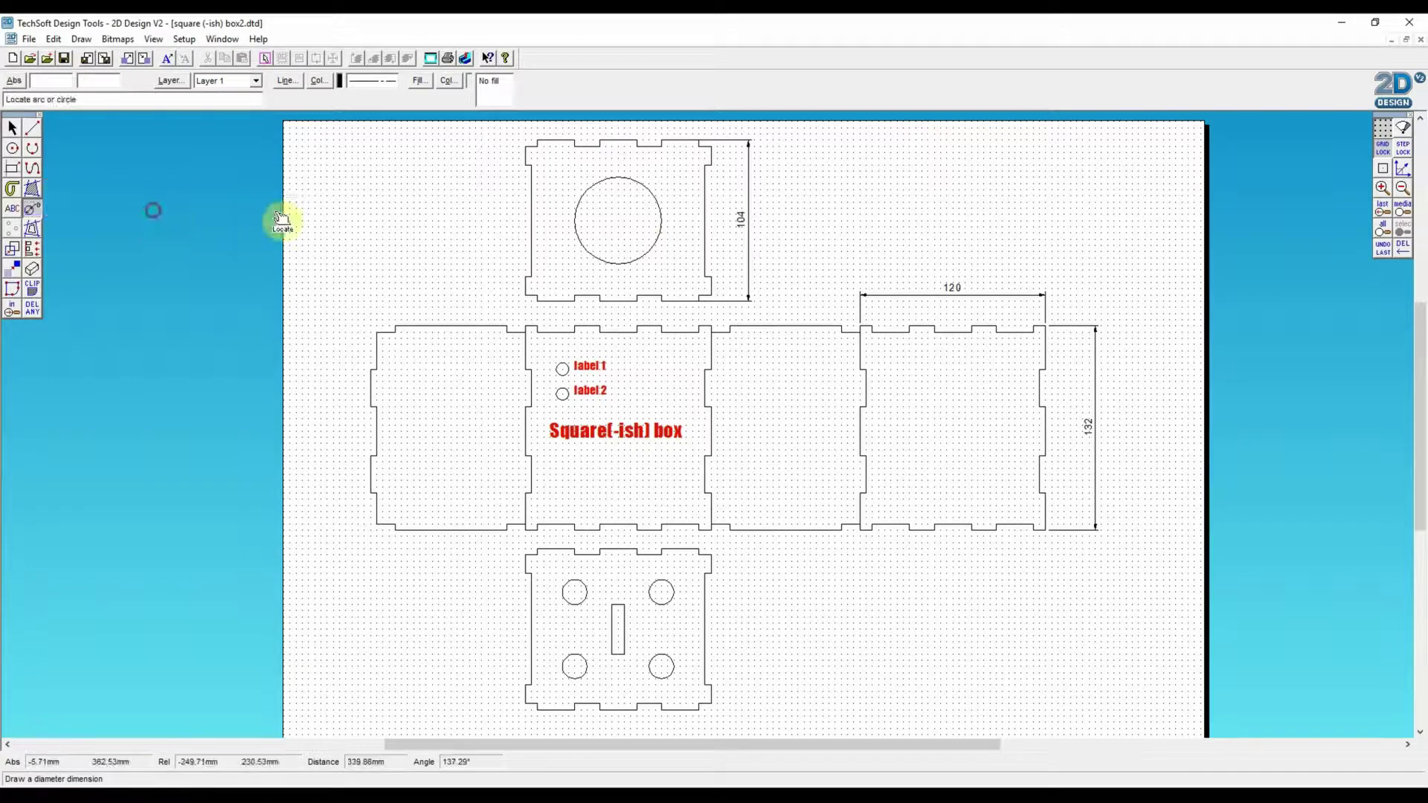
click(581, 239)
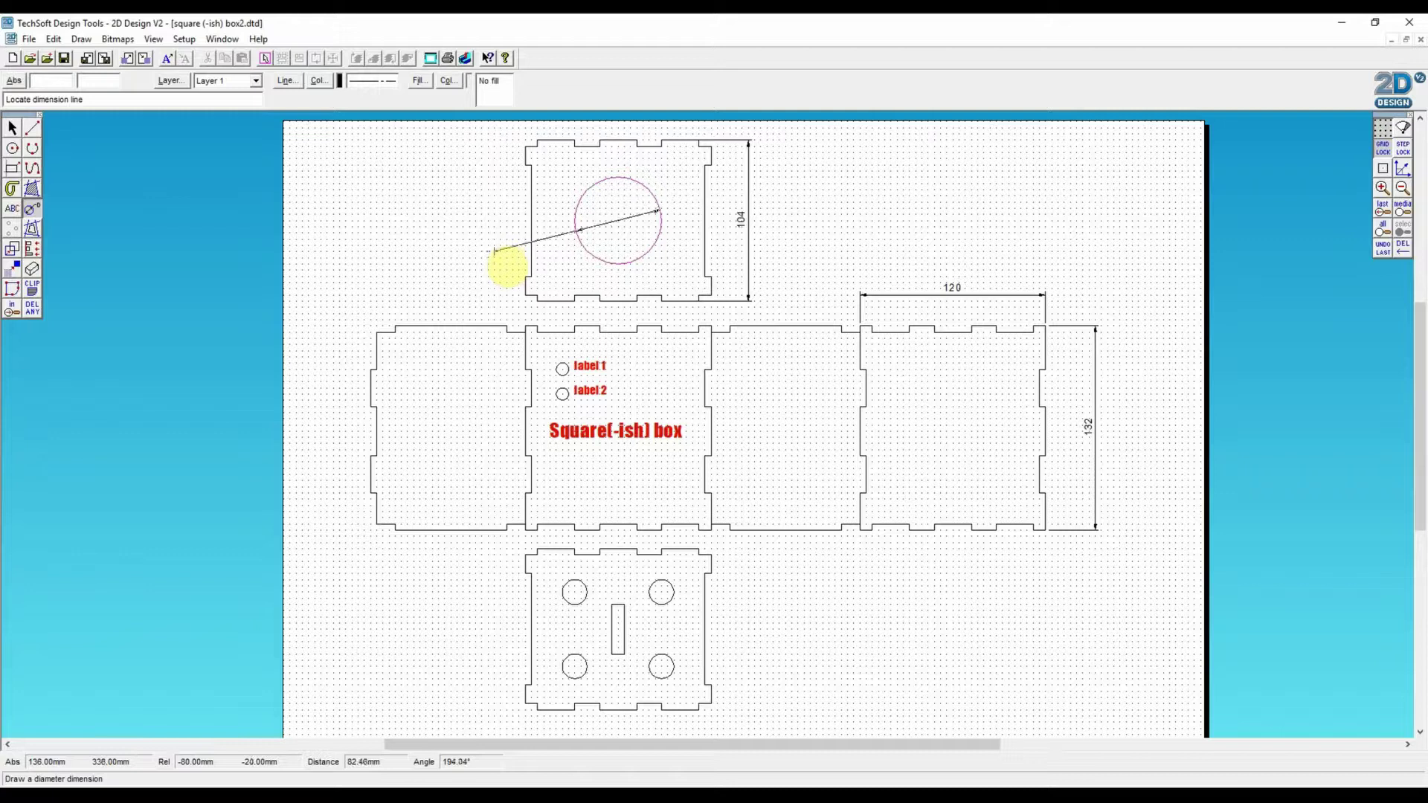
click(504, 266)
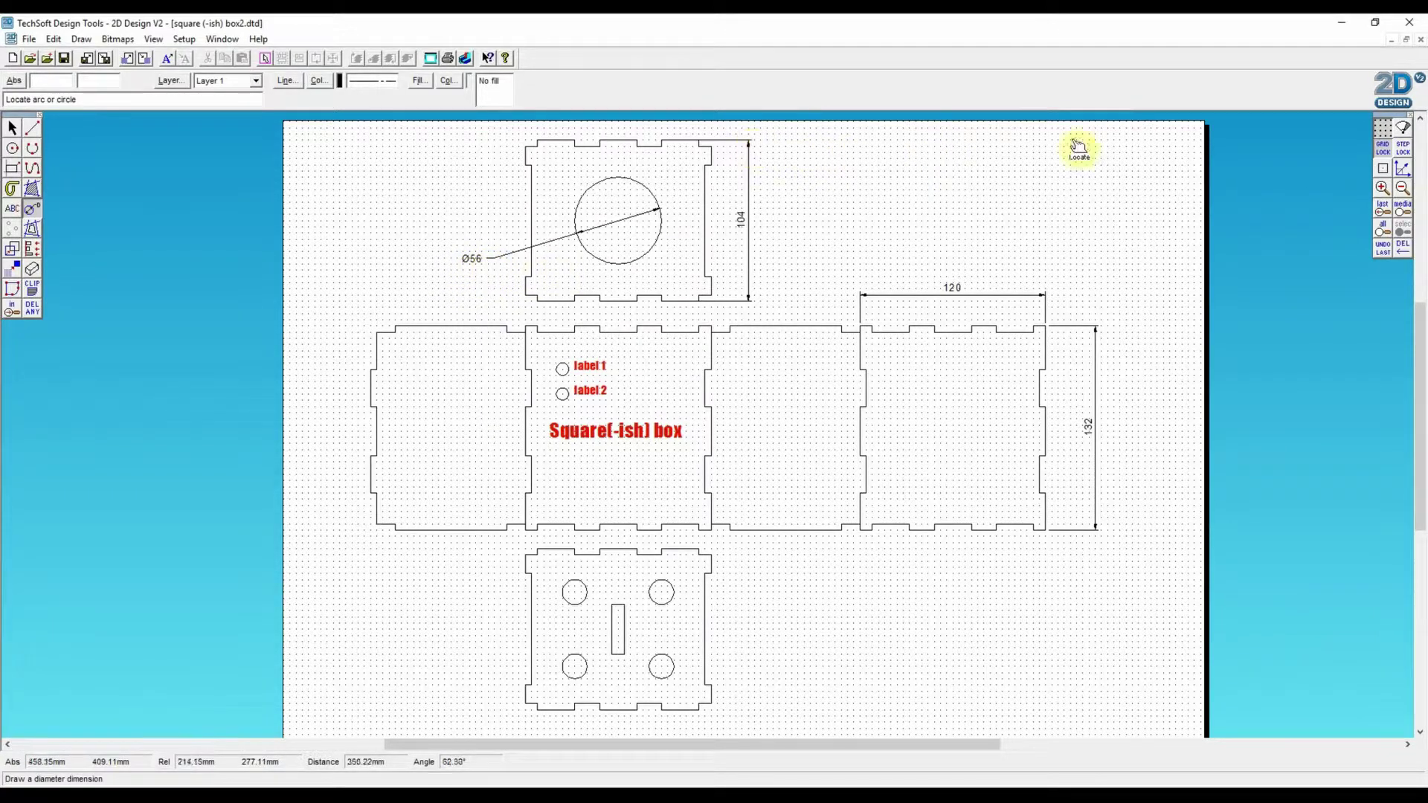
click(1382, 188)
click(1382, 189)
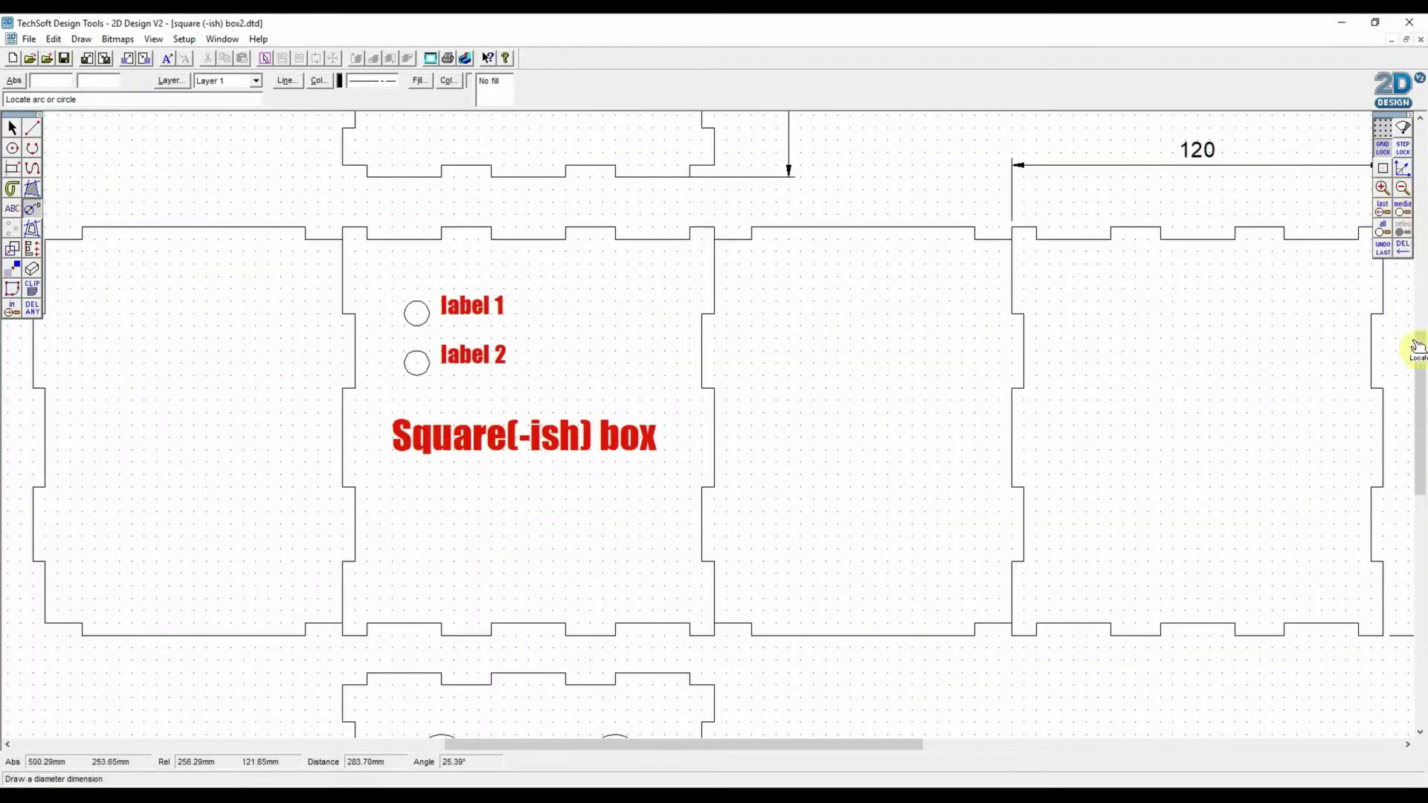
drag(1416, 348, 1418, 287)
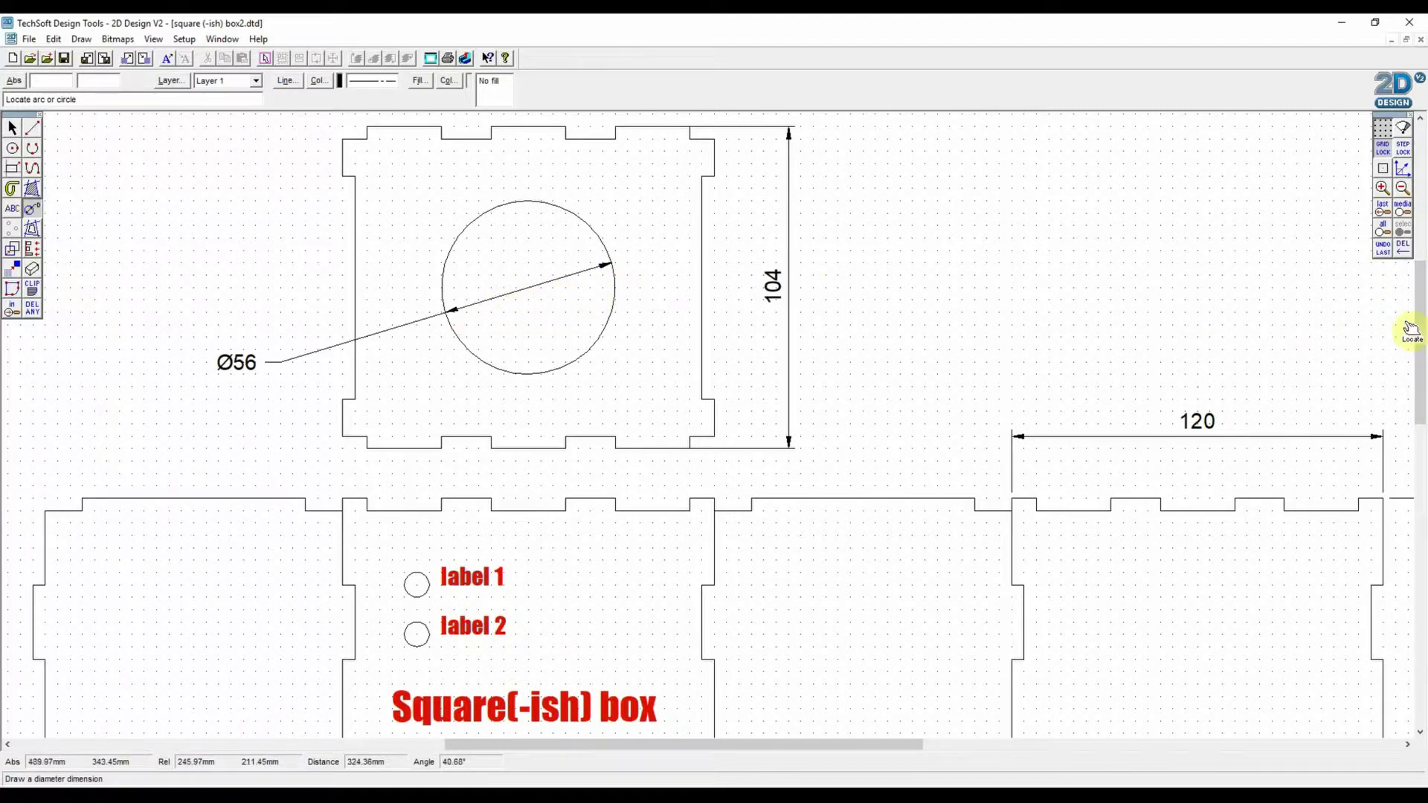
mouse_move(1411, 330)
mouse_down()
mouse_move(1417, 317)
mouse_move(1406, 376)
mouse_up()
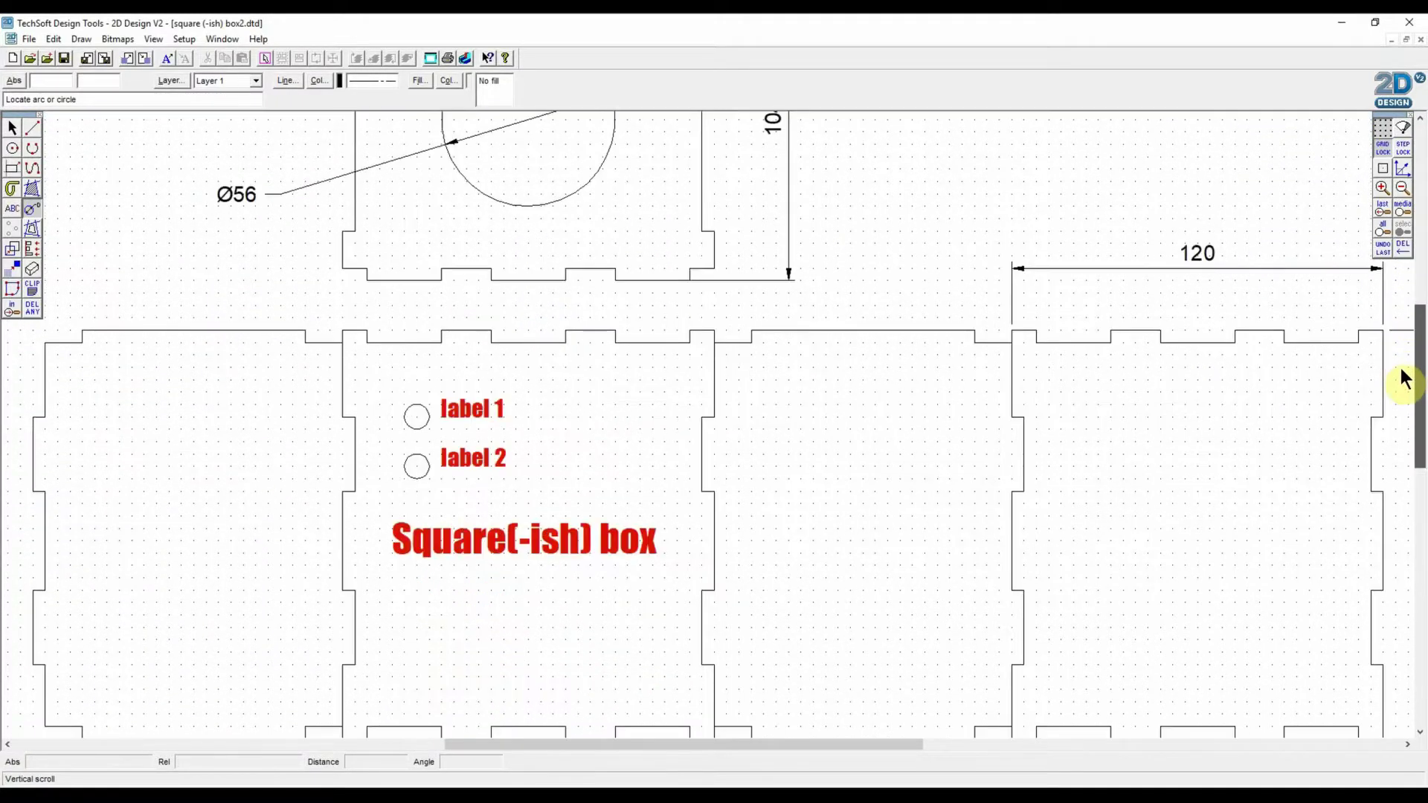
click(415, 411)
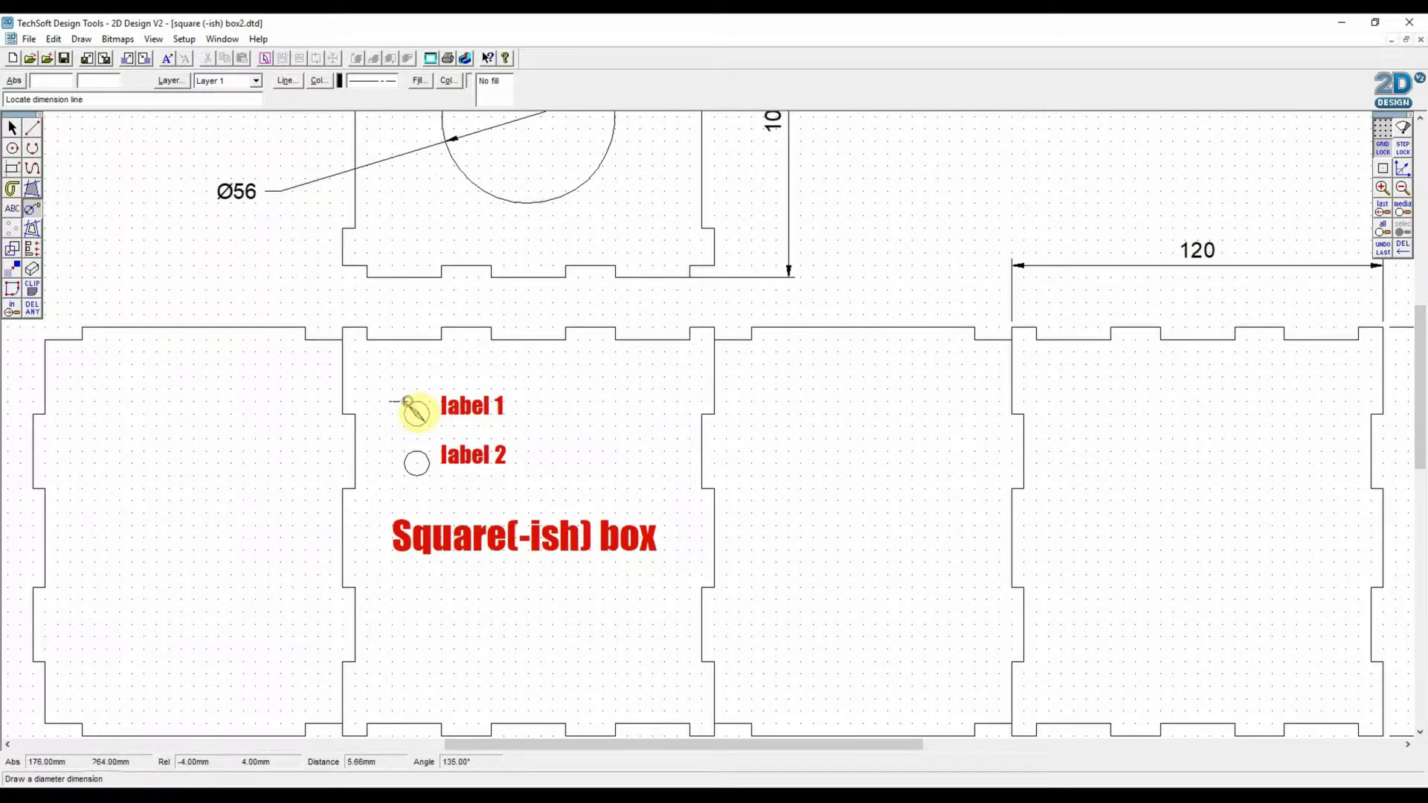
click(290, 285)
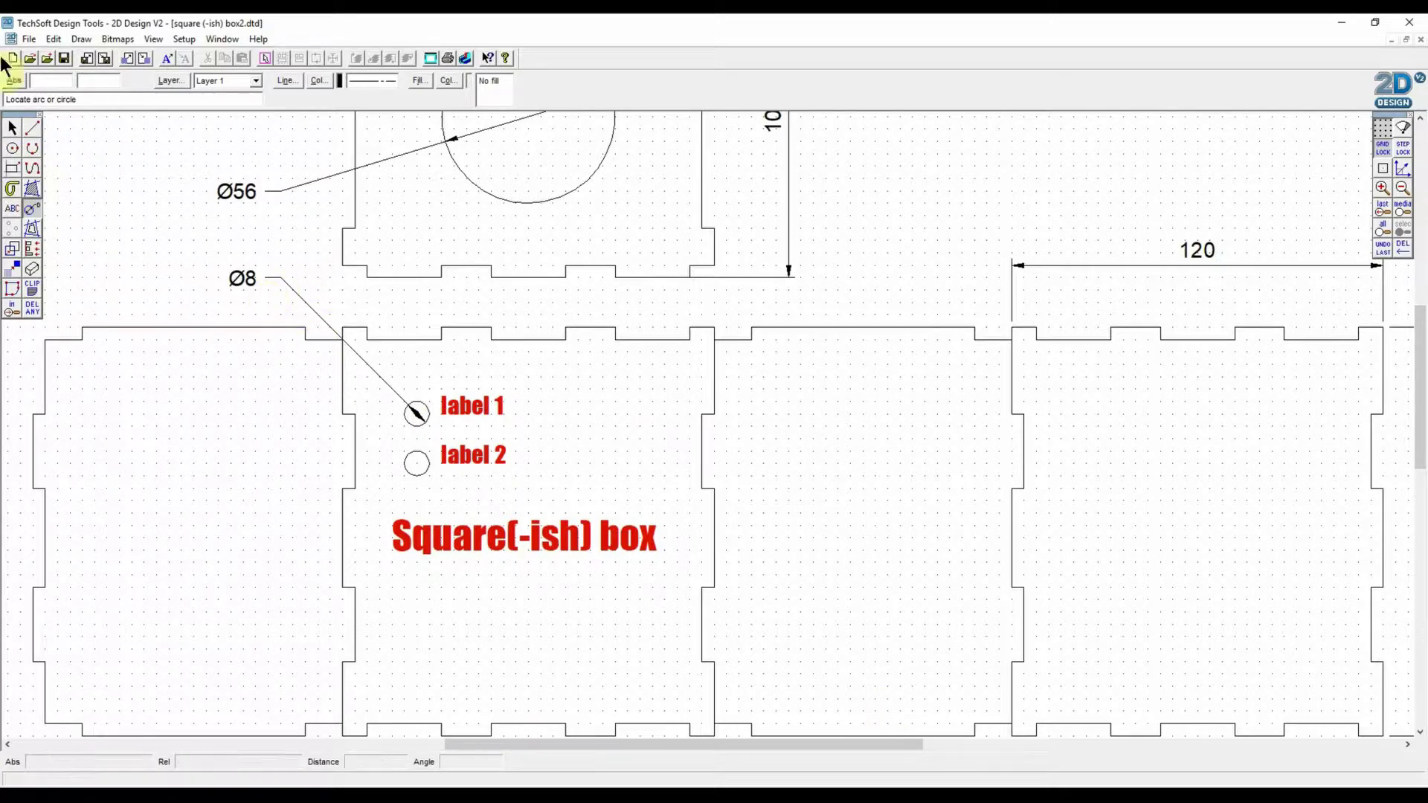
click(12, 128)
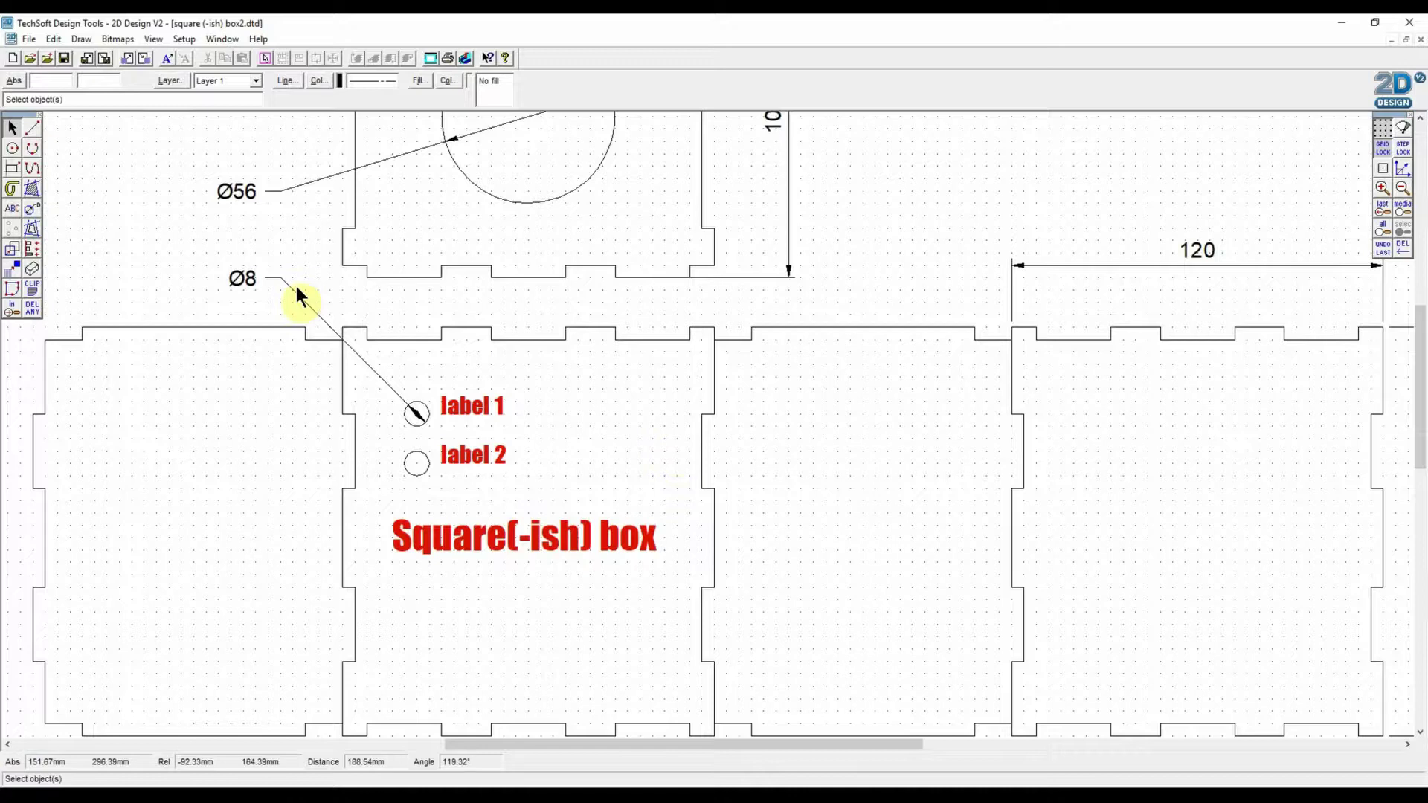
click(274, 276)
key(Delete)
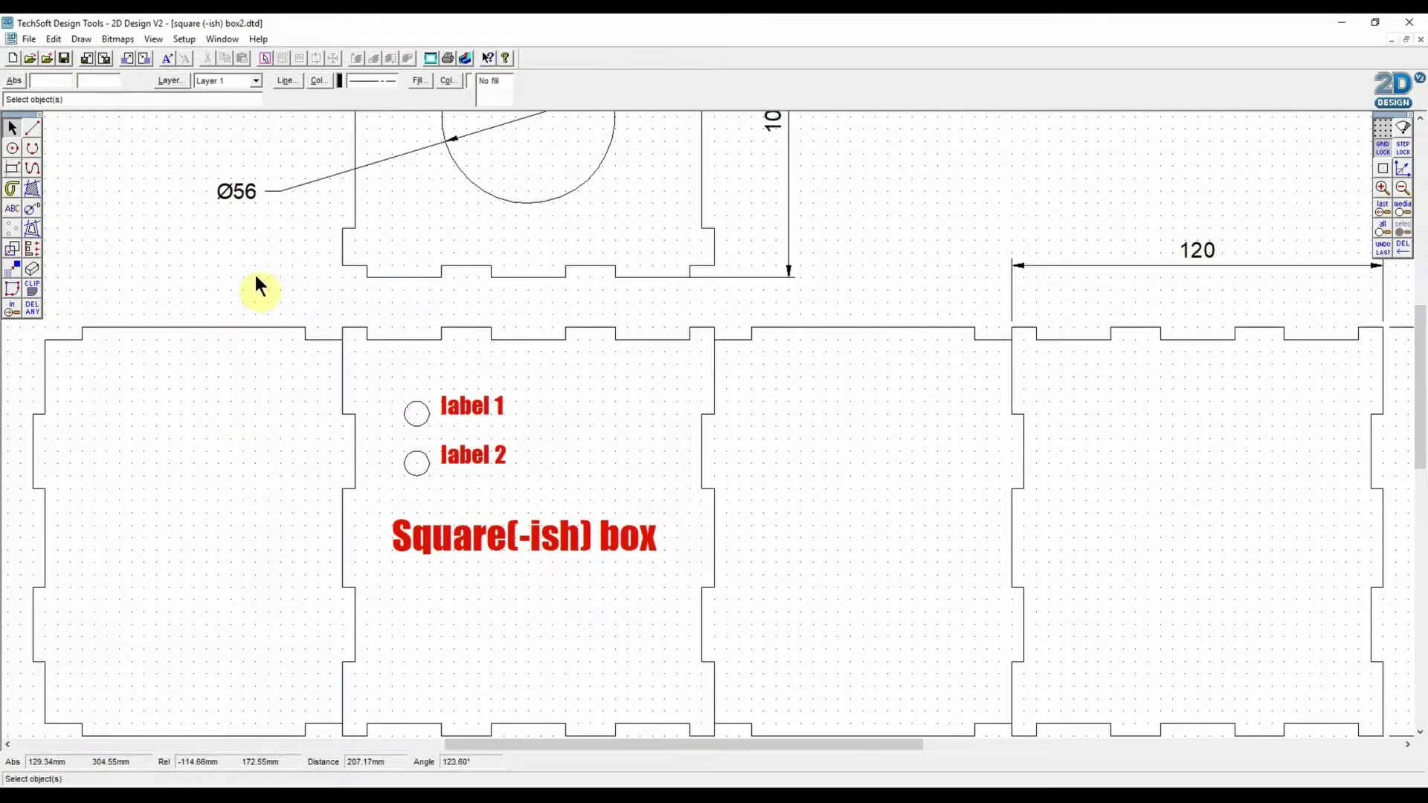
Dimension the small label 1 hole as Ø8, leader running up-left, then zoom out
click(31, 208)
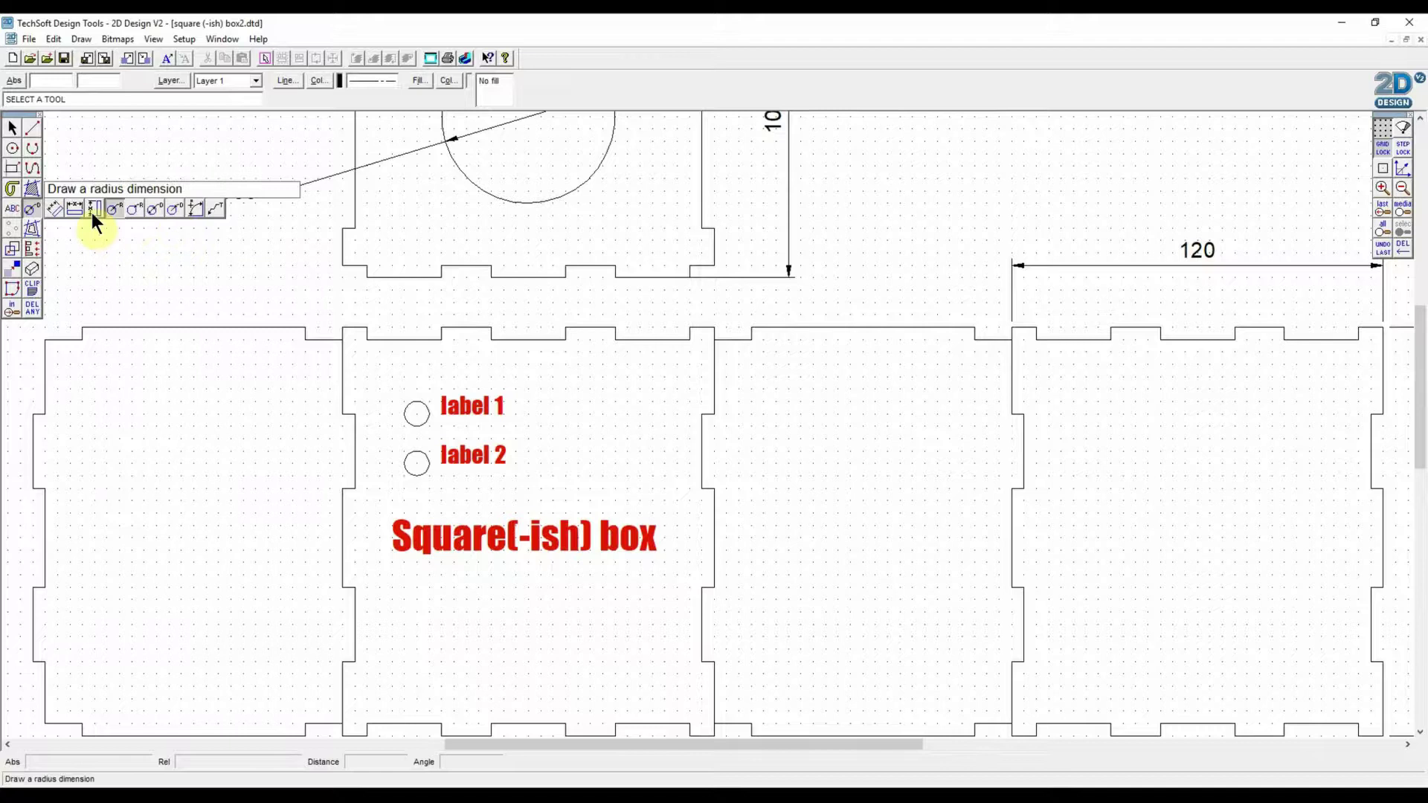
click(11, 128)
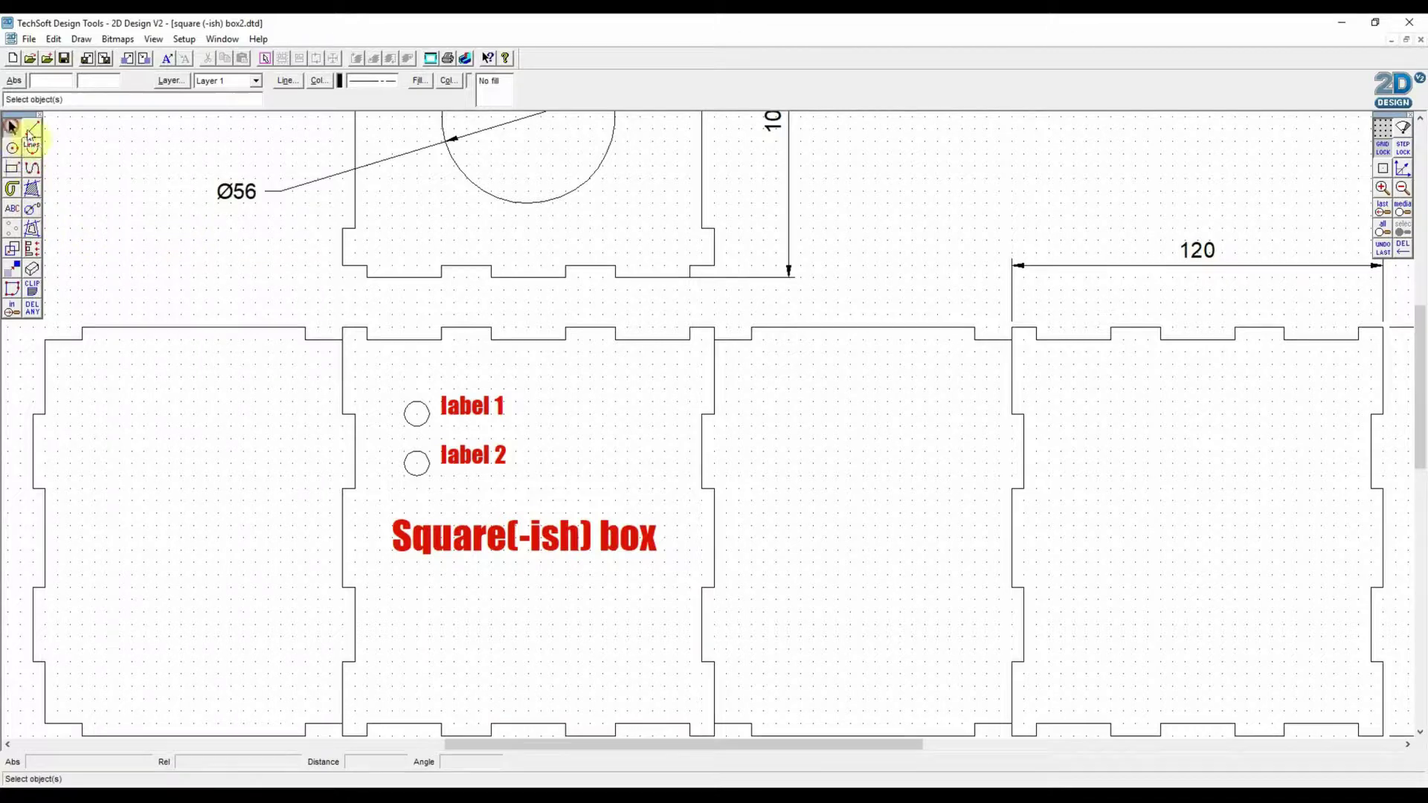
click(416, 402)
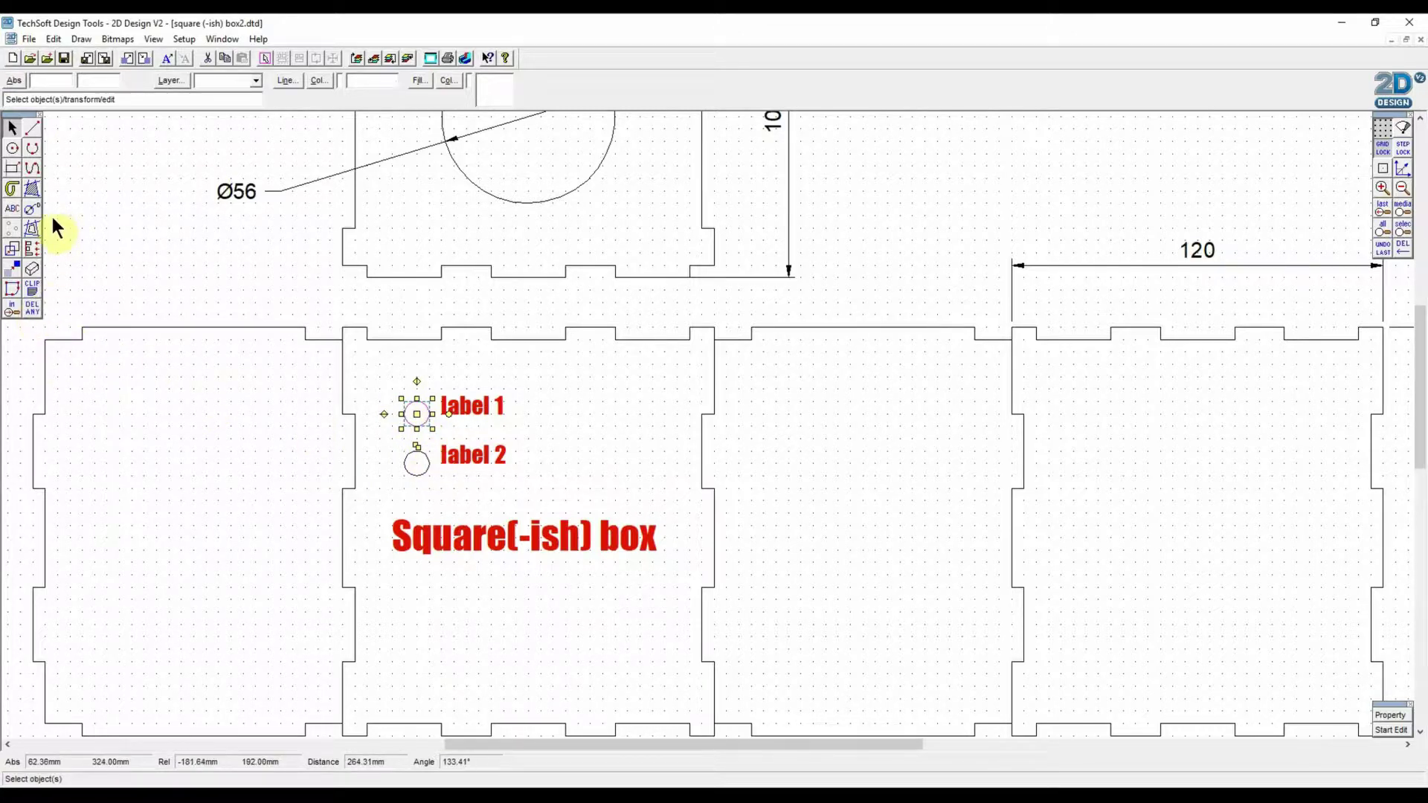
click(28, 210)
click(34, 212)
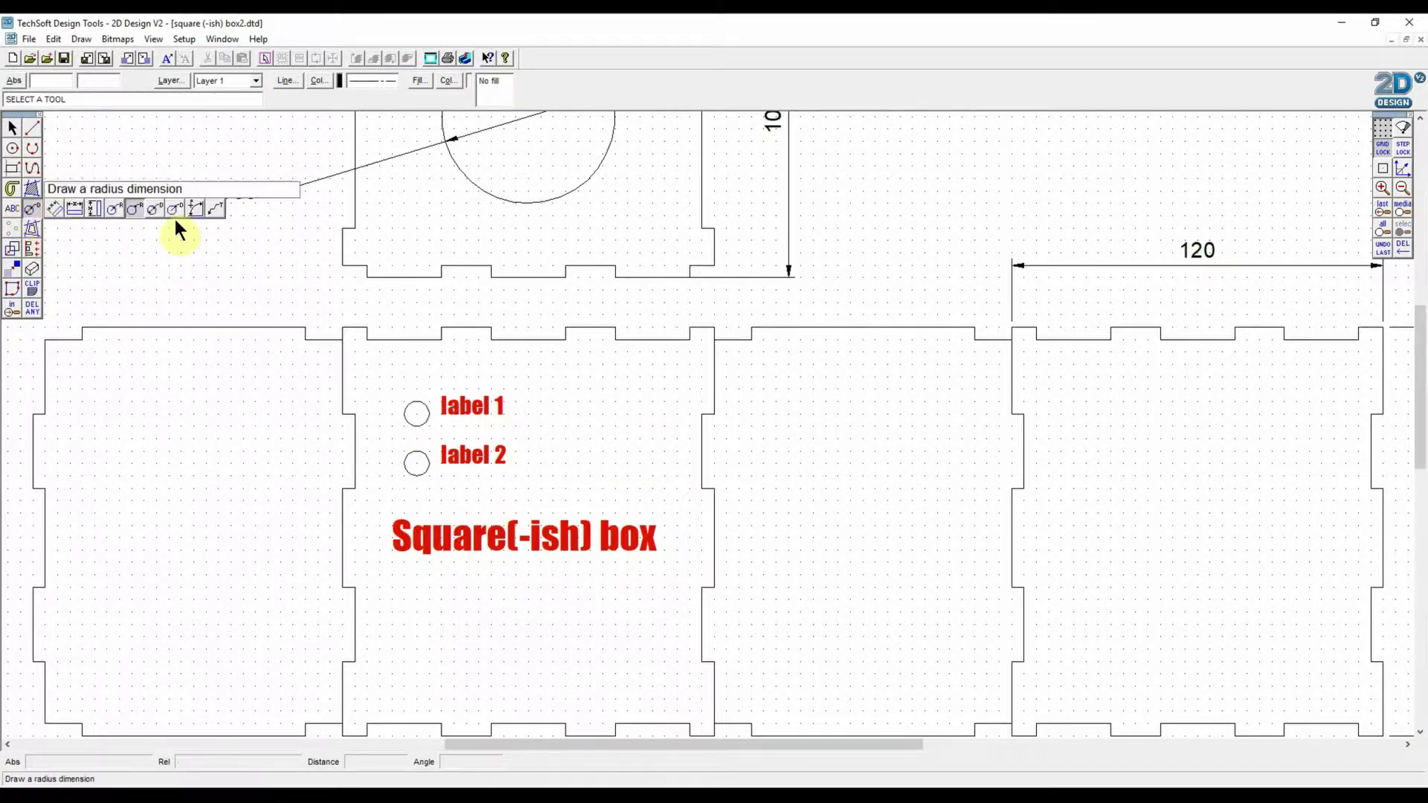
click(176, 208)
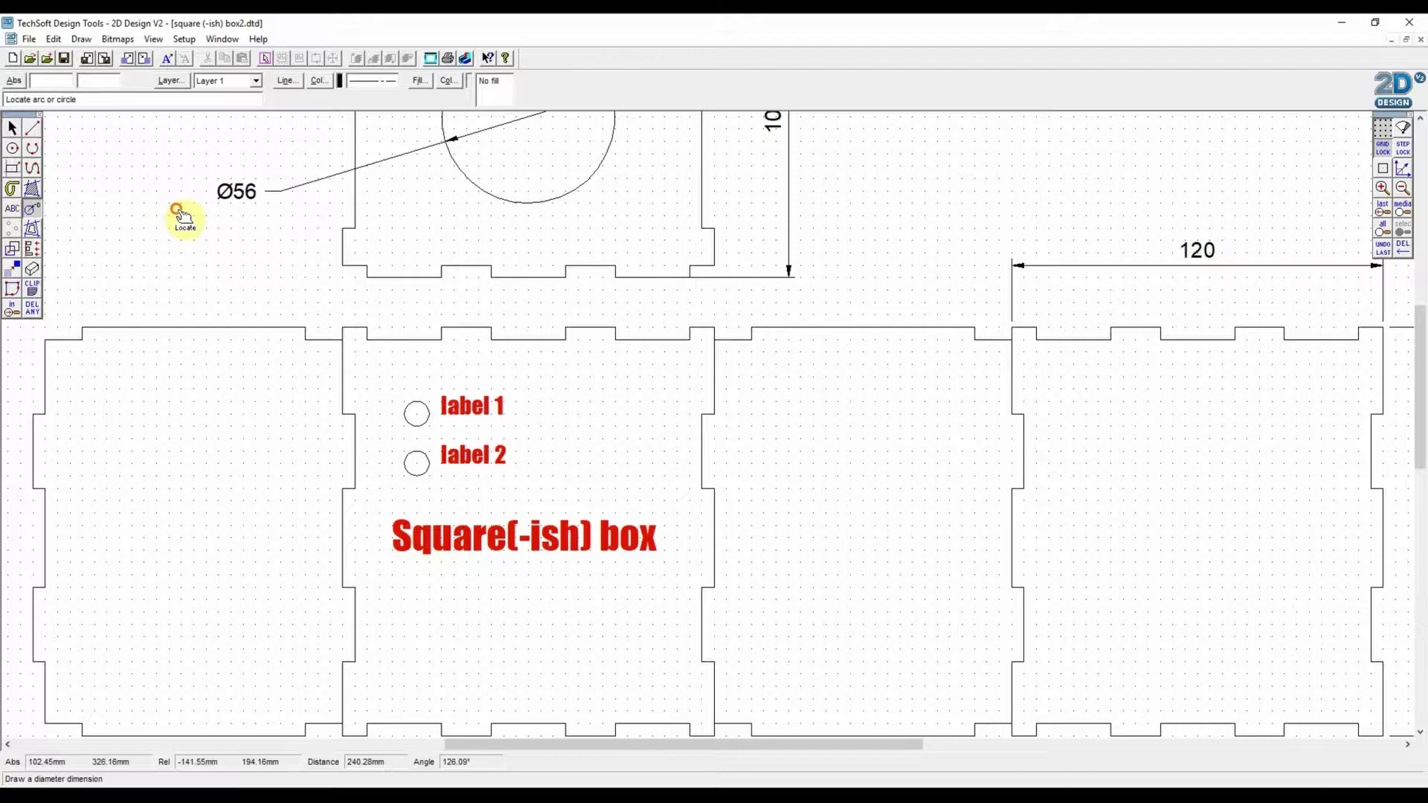
click(405, 402)
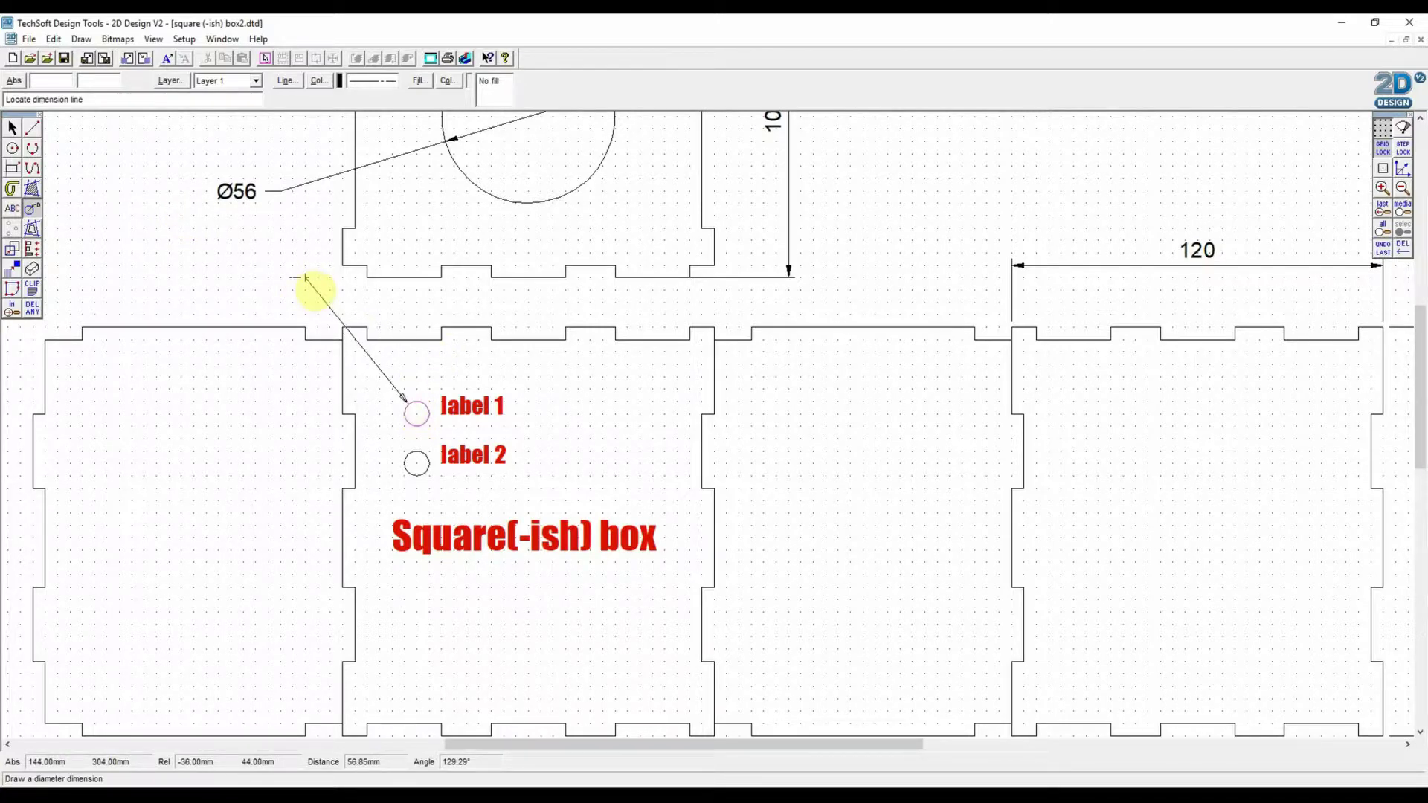
click(304, 278)
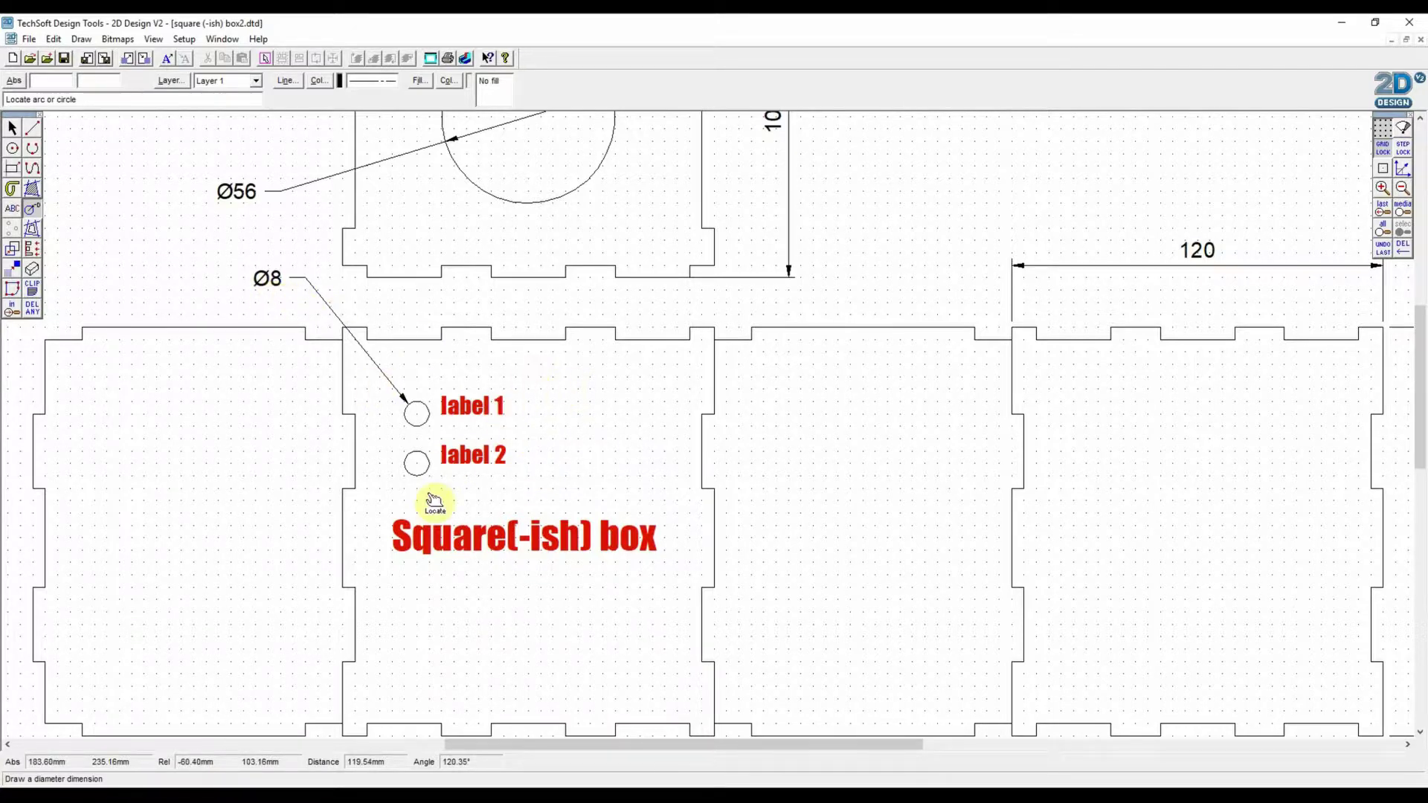
click(1403, 189)
click(1402, 189)
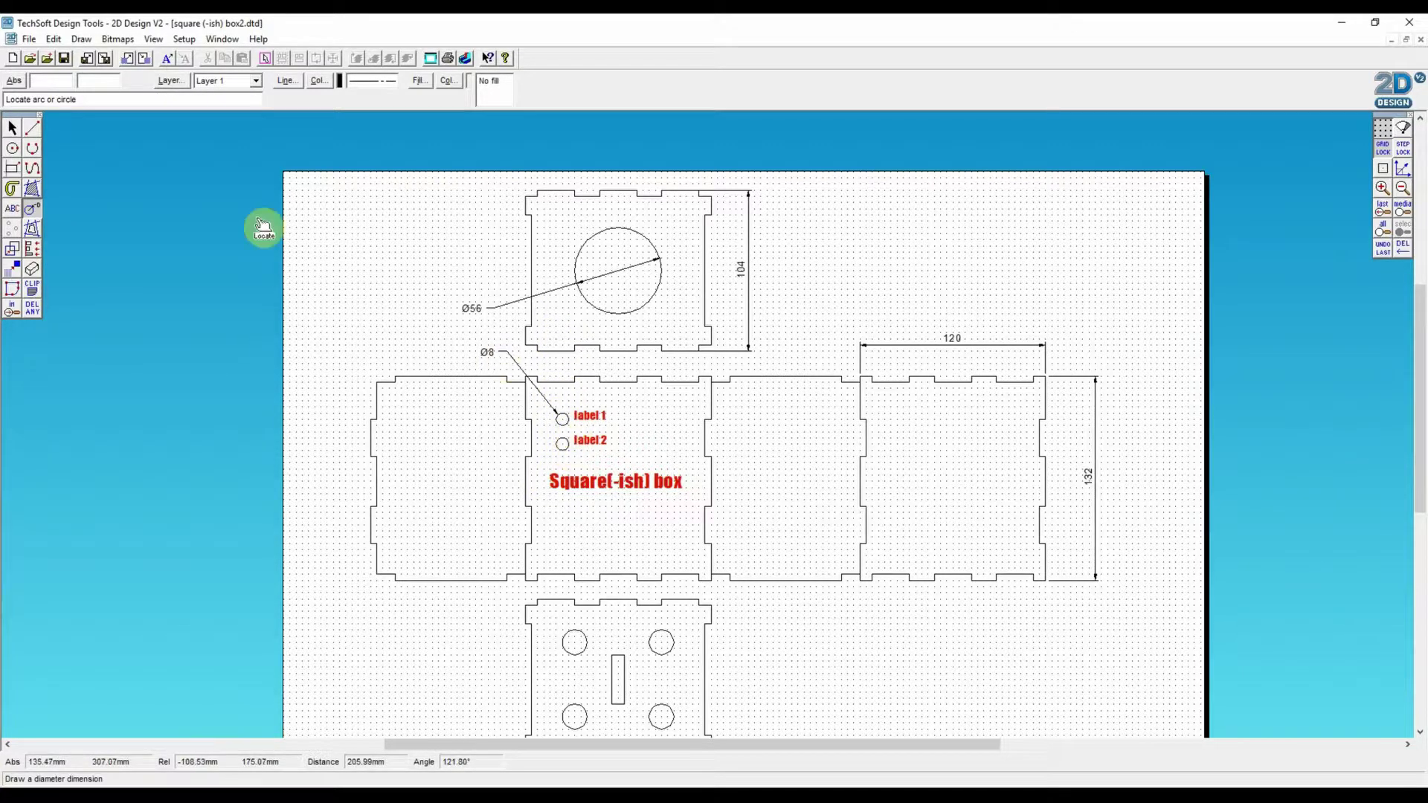
click(1381, 189)
drag(1420, 402, 1418, 449)
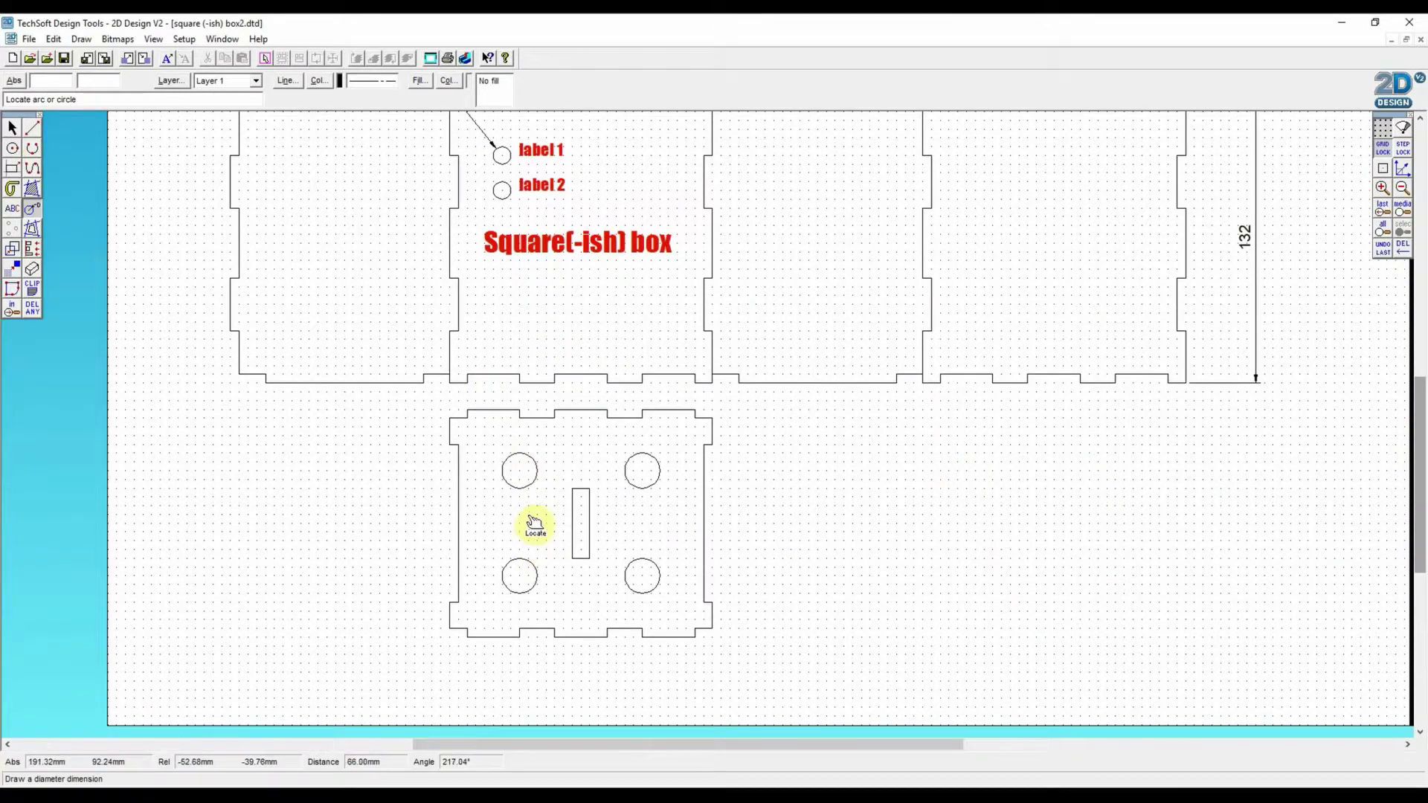
click(662, 487)
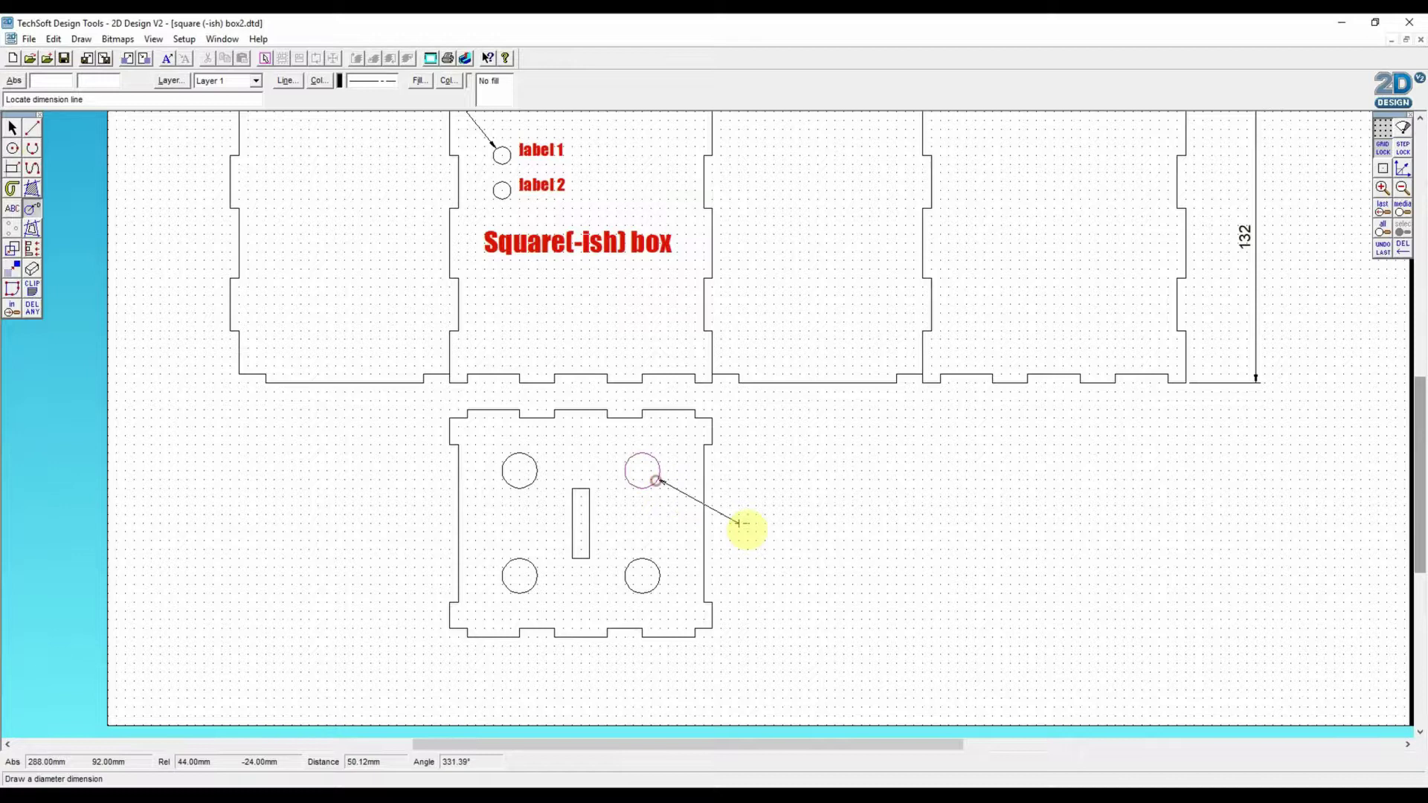
click(733, 524)
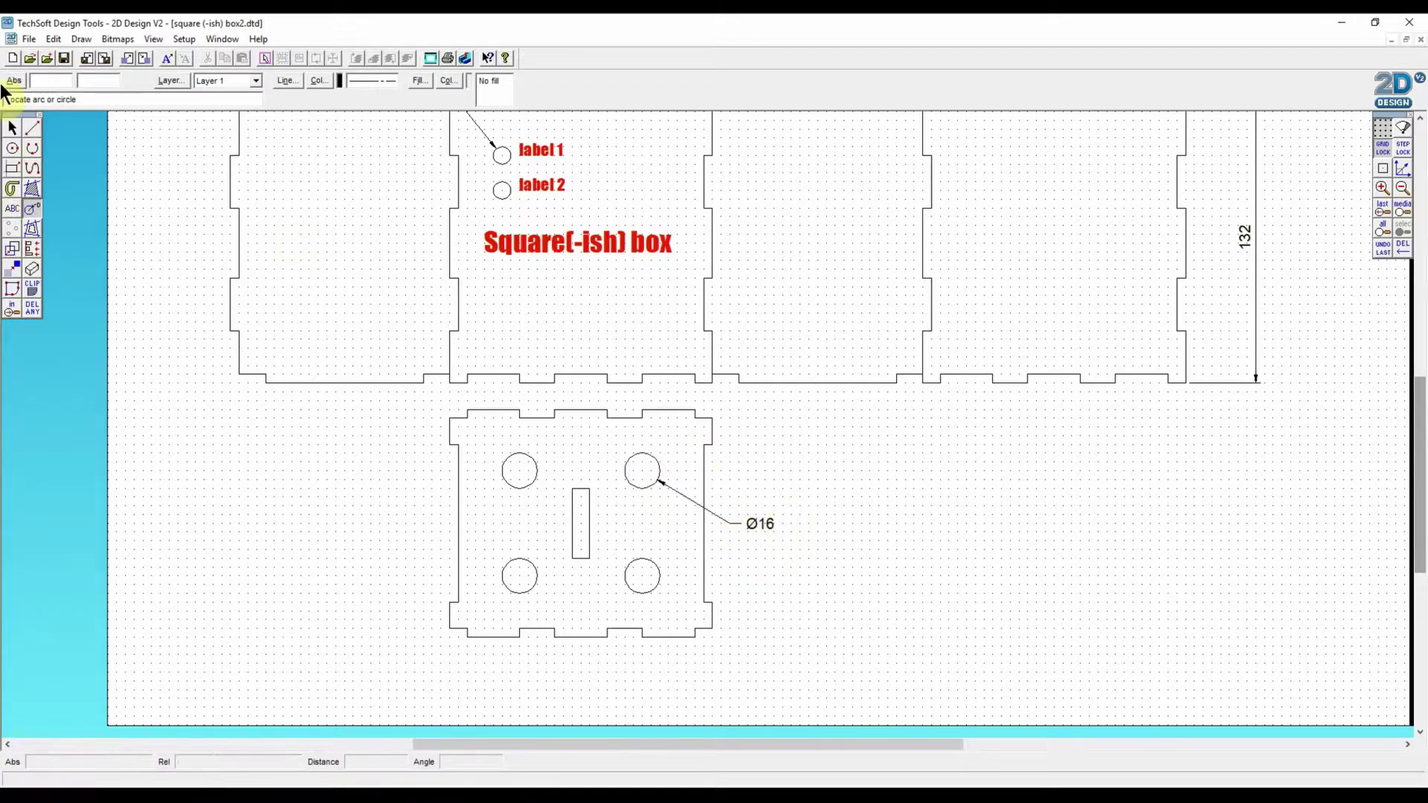
click(12, 128)
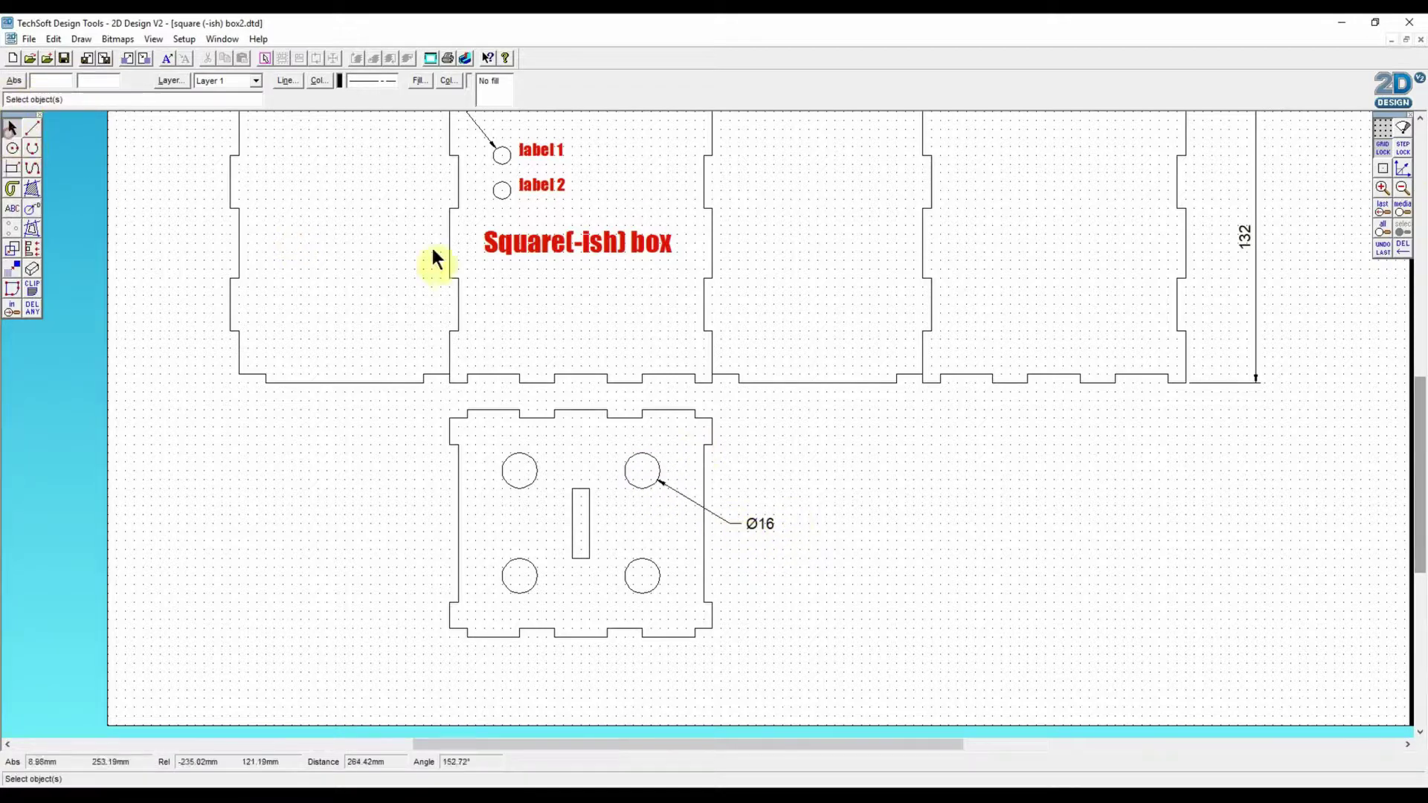
click(756, 521)
key(Delete)
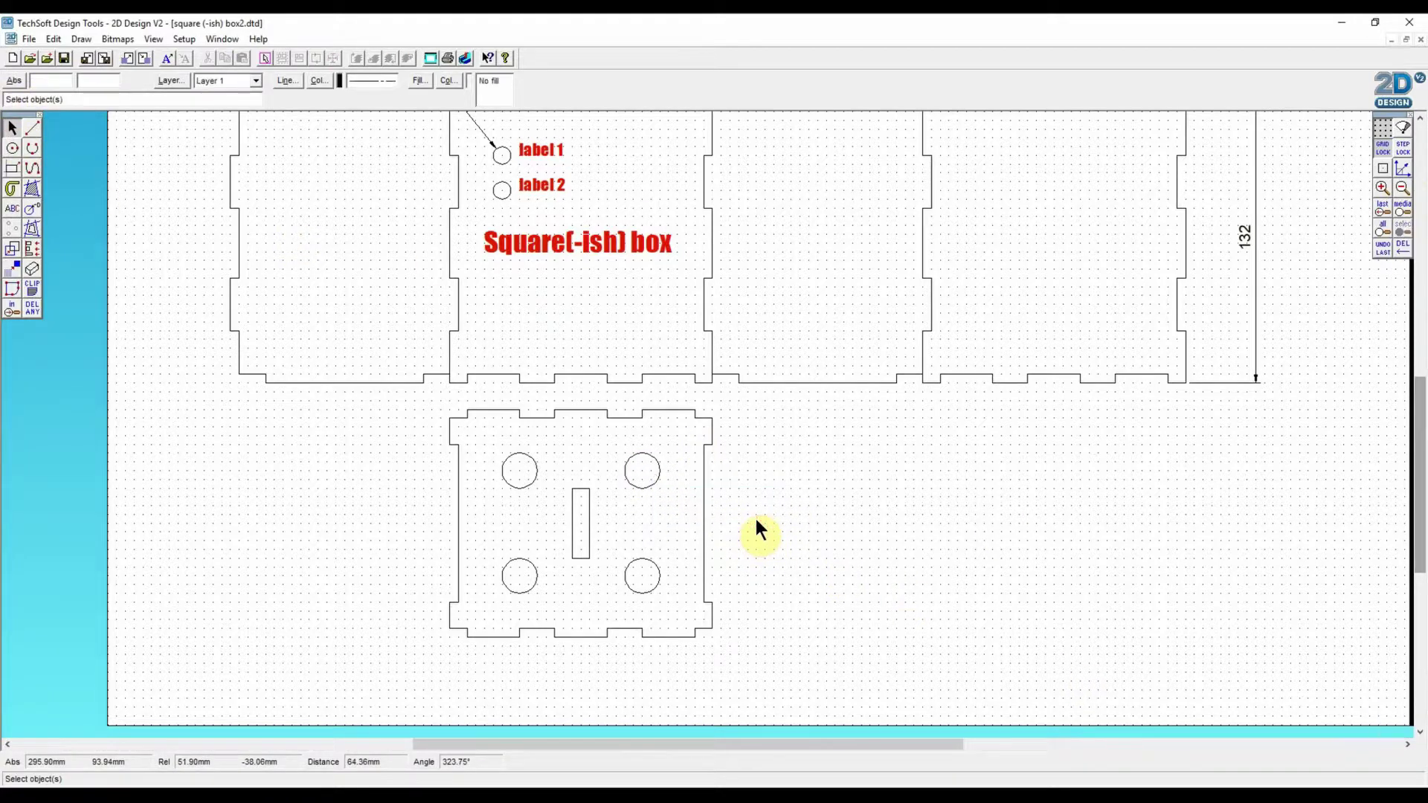
click(32, 209)
click(74, 216)
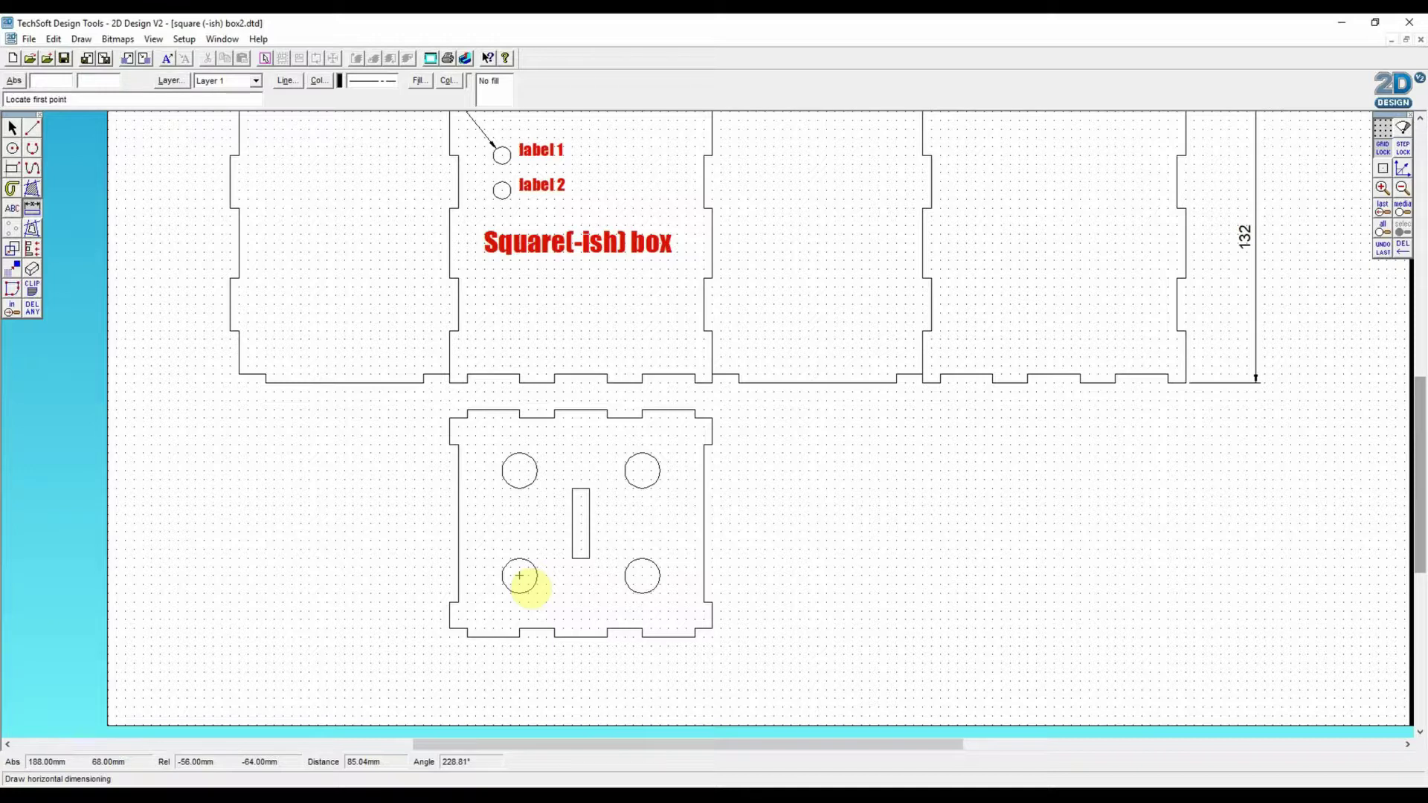
click(519, 576)
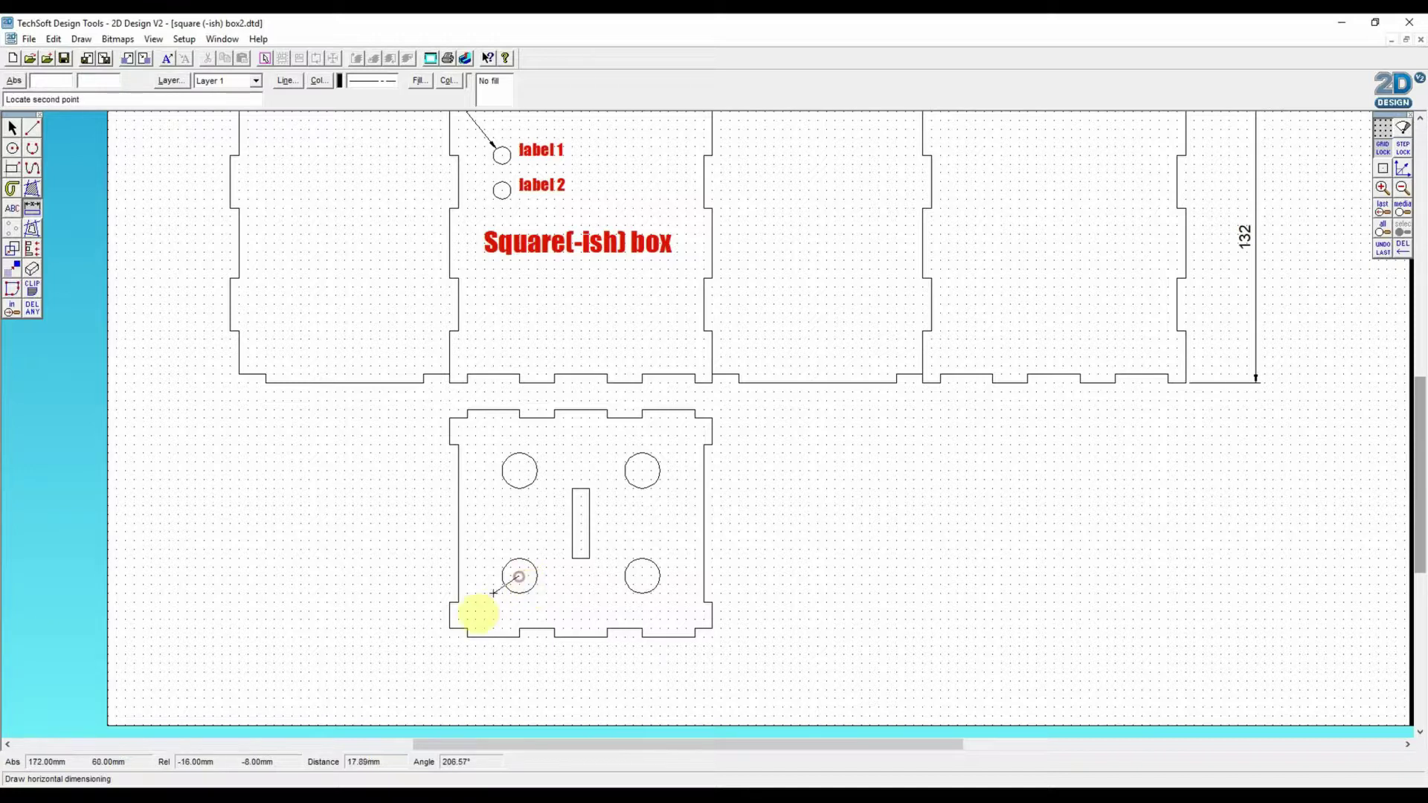
click(451, 606)
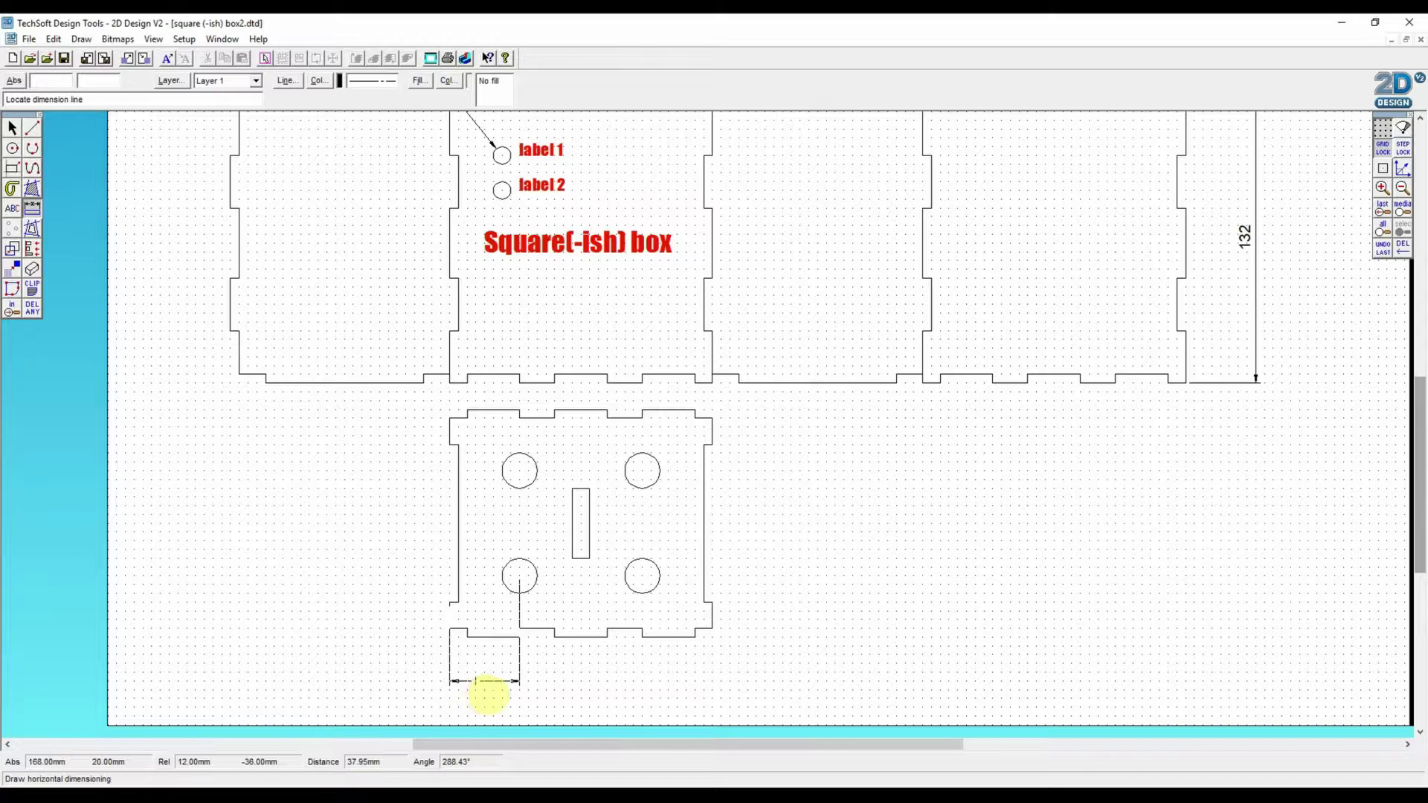
click(485, 686)
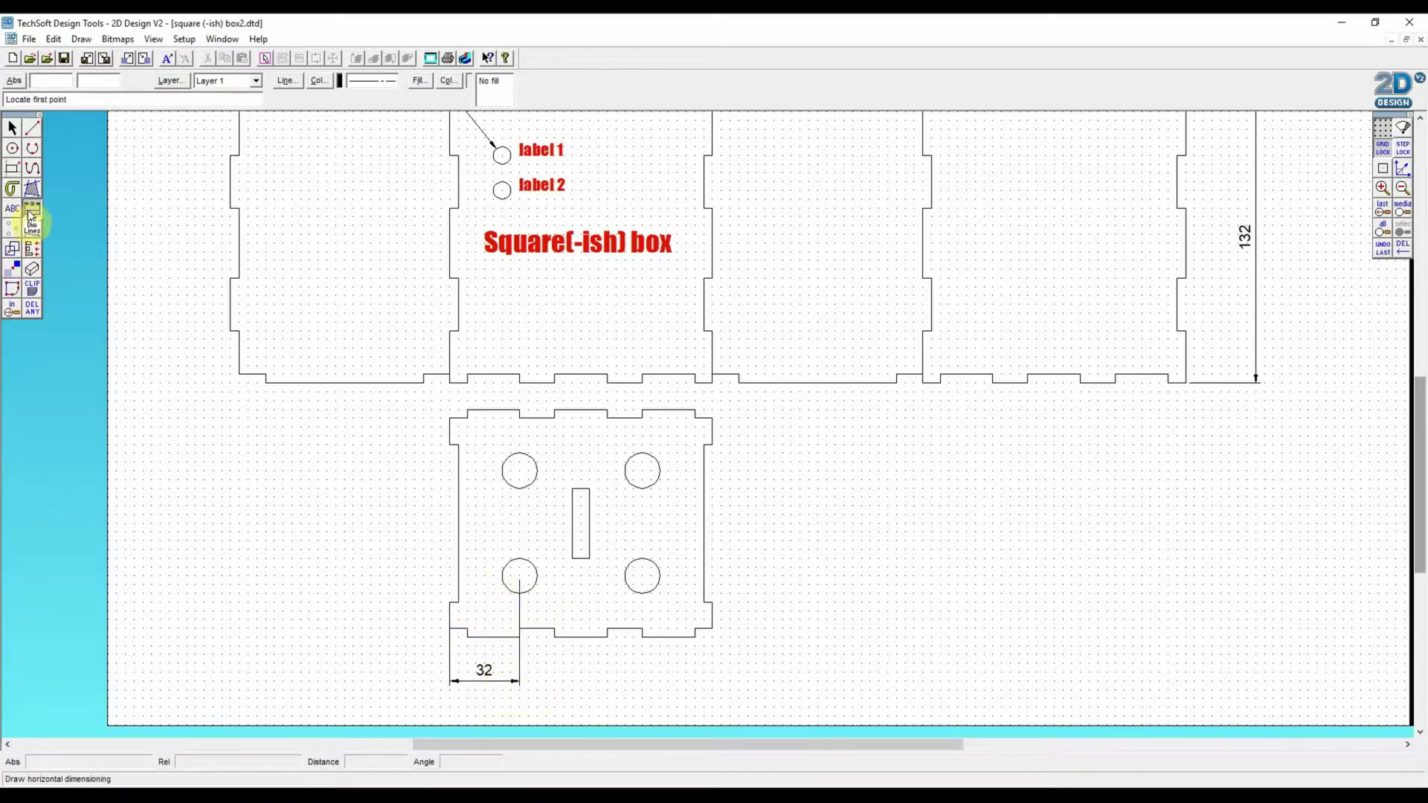
drag(31, 215, 97, 212)
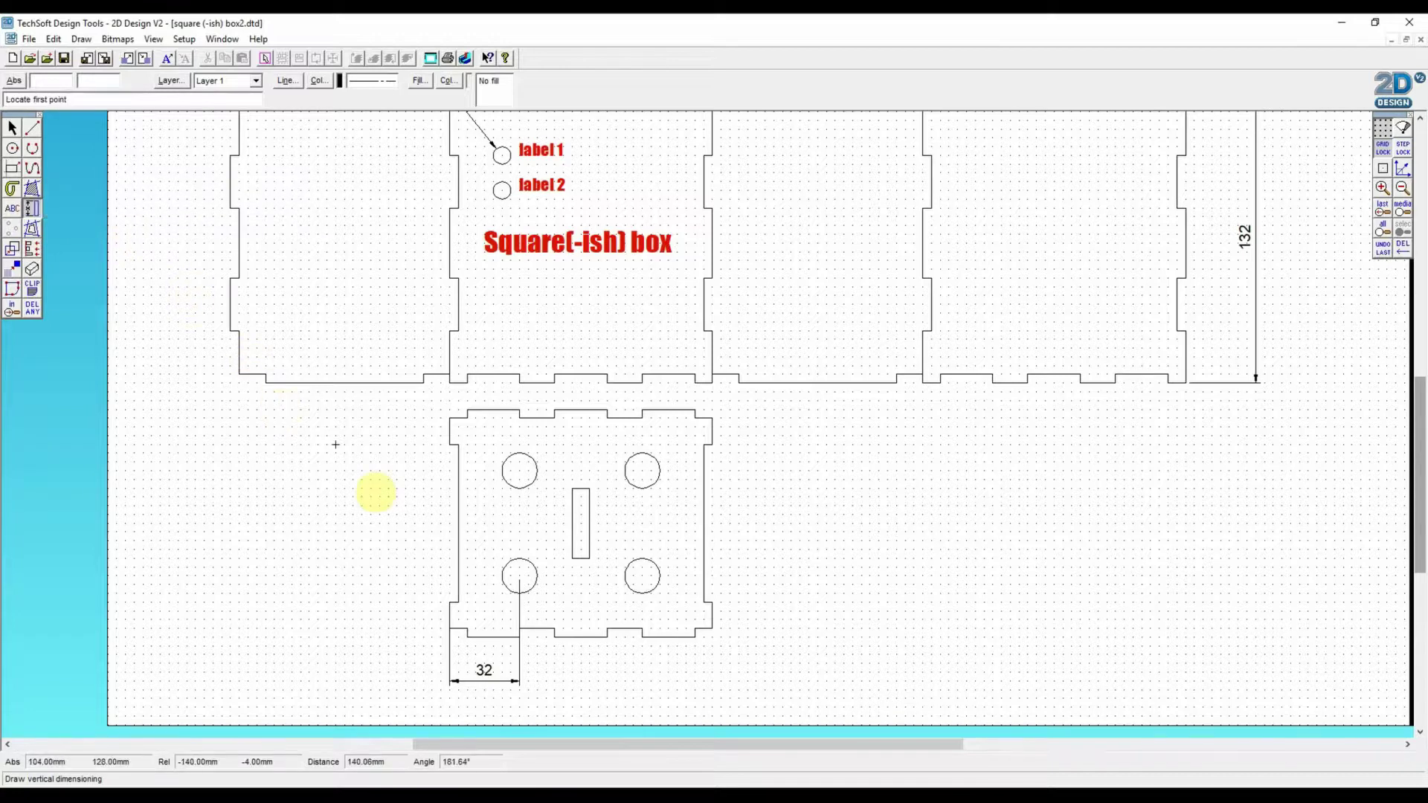
click(519, 576)
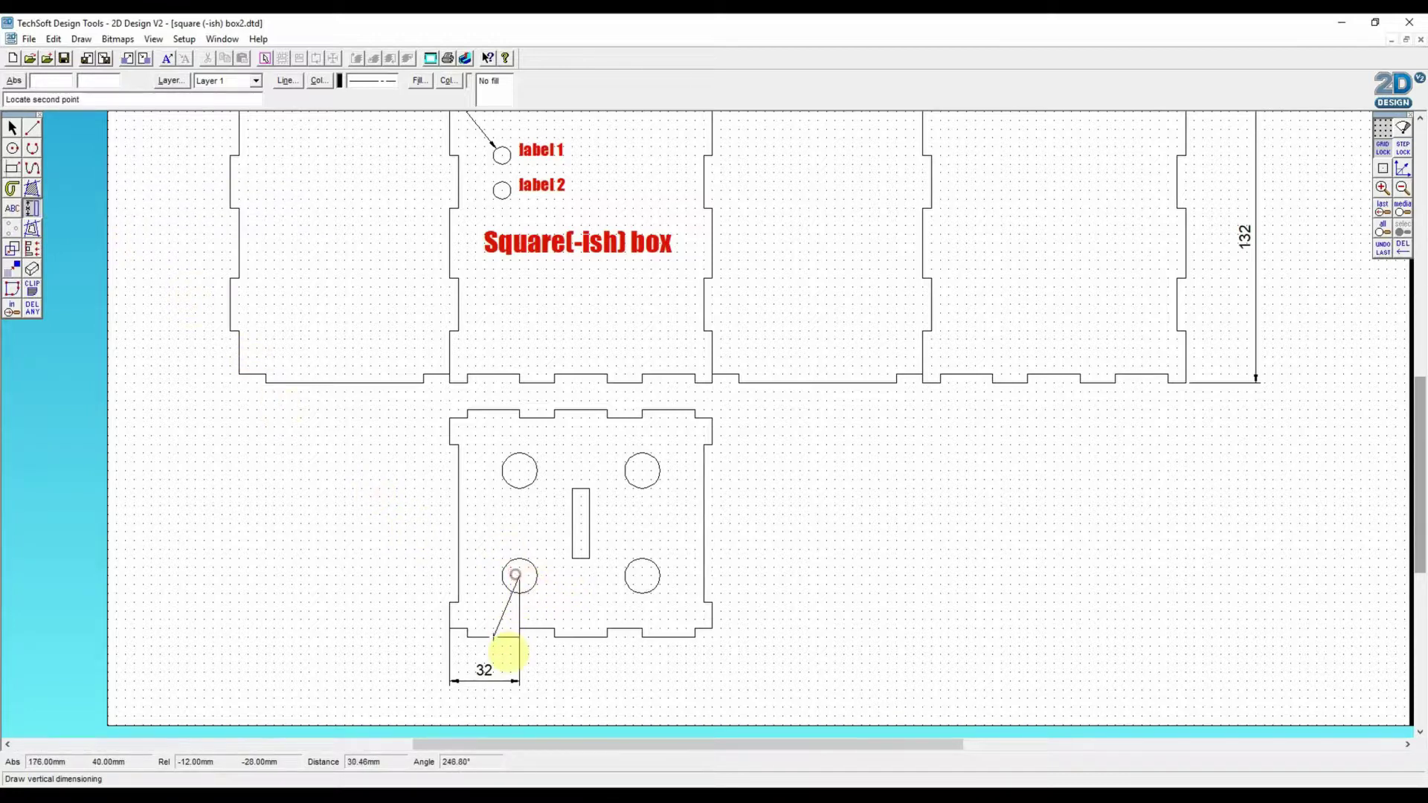
click(493, 638)
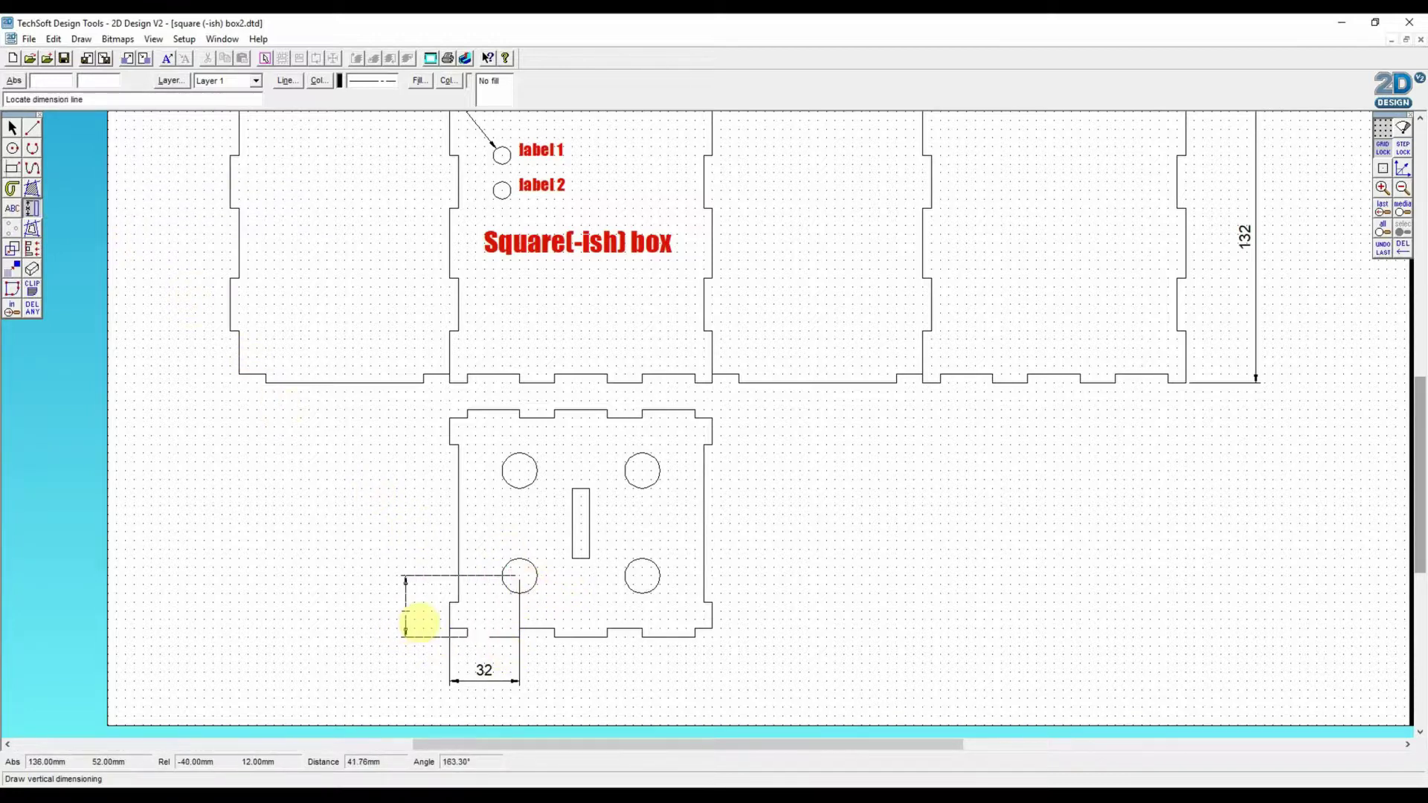
click(405, 621)
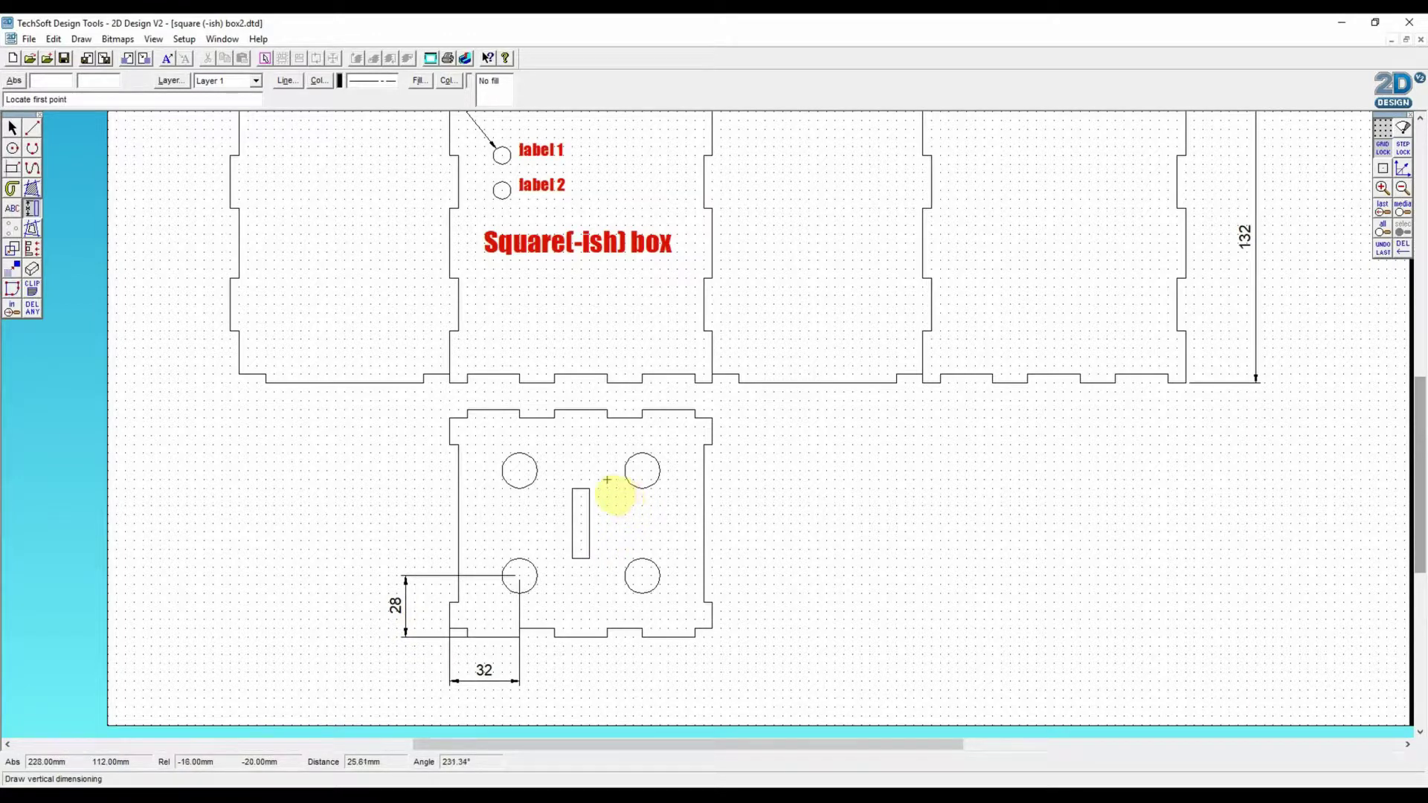
key(ctrl+z)
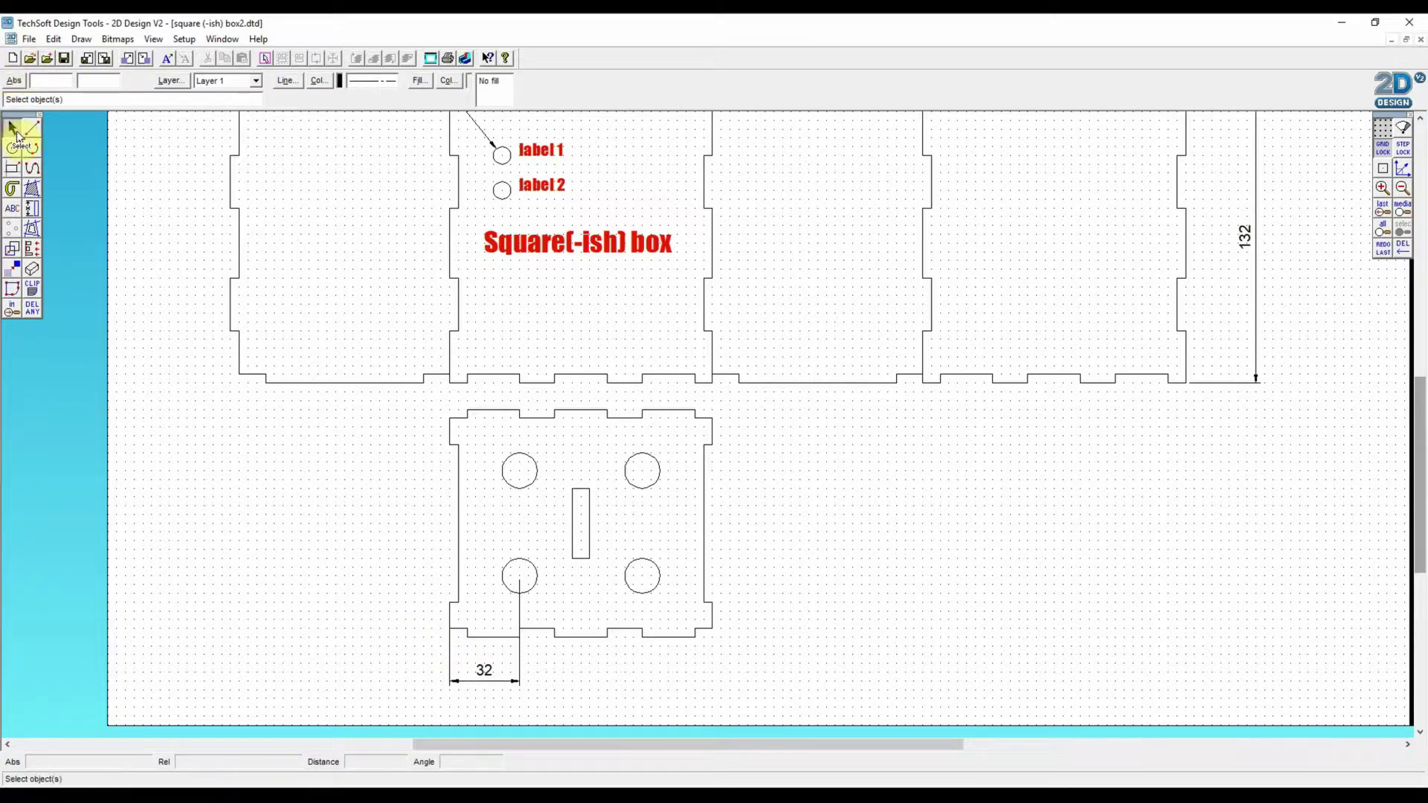
click(484, 675)
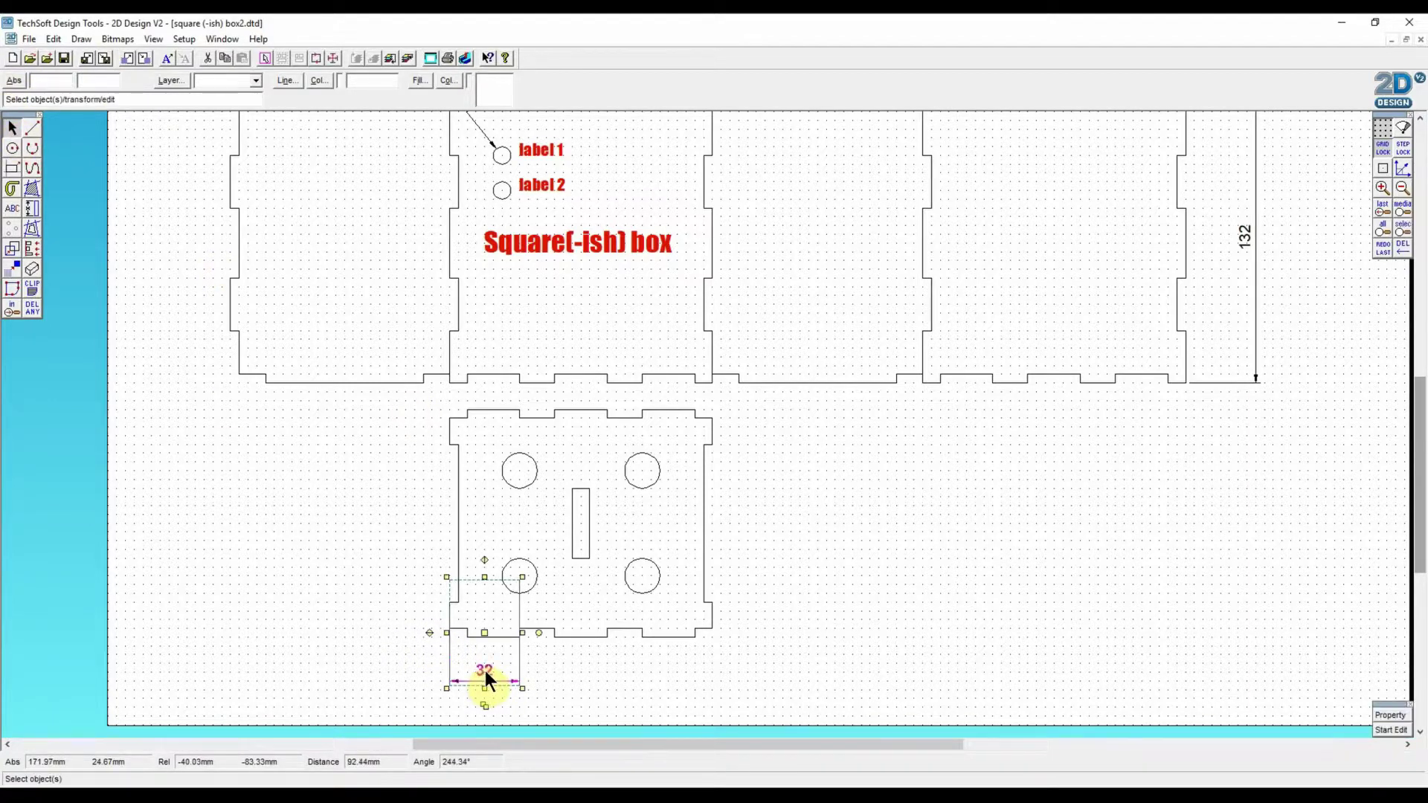
key(Delete)
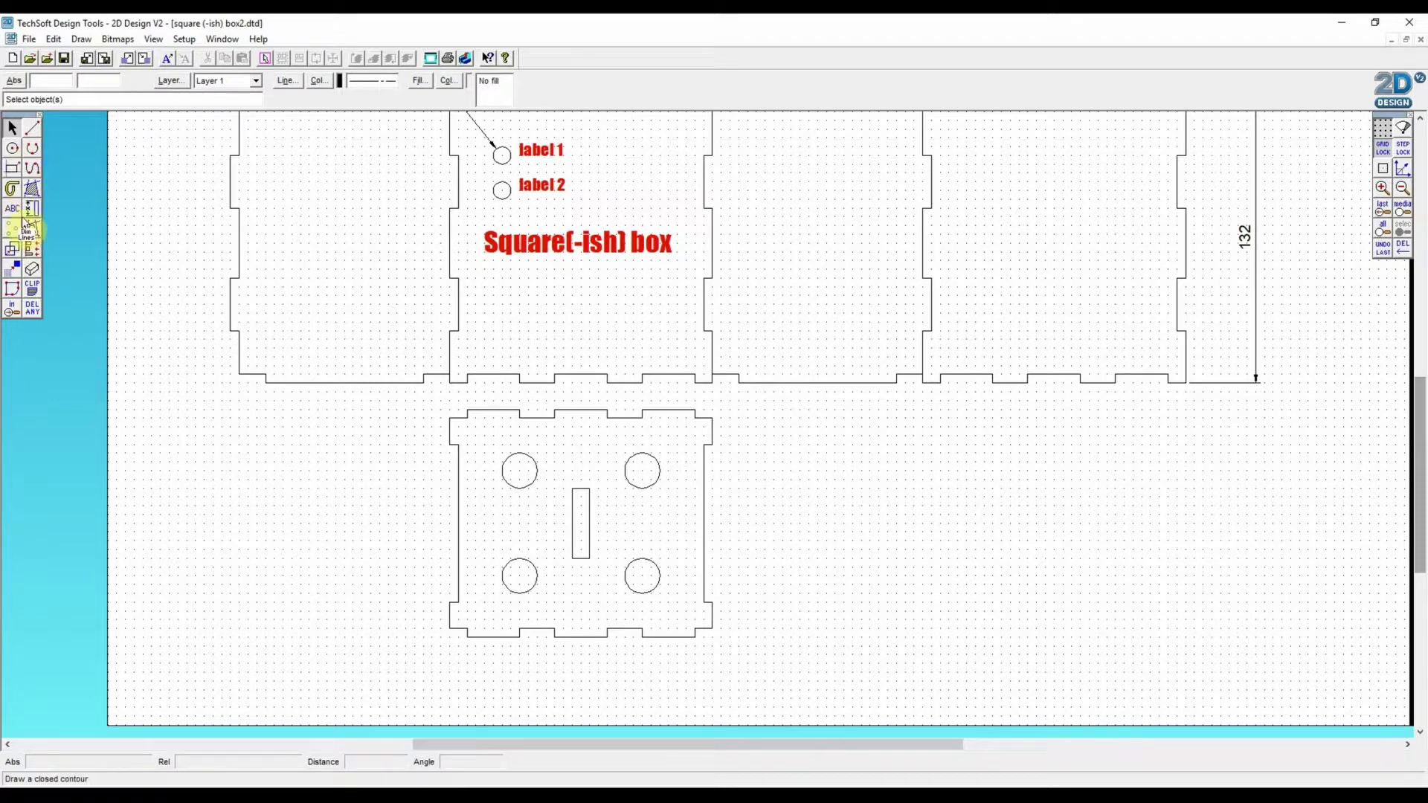
Set the line style to the dash-dot centre-line type and change its pitch to 20
click(34, 131)
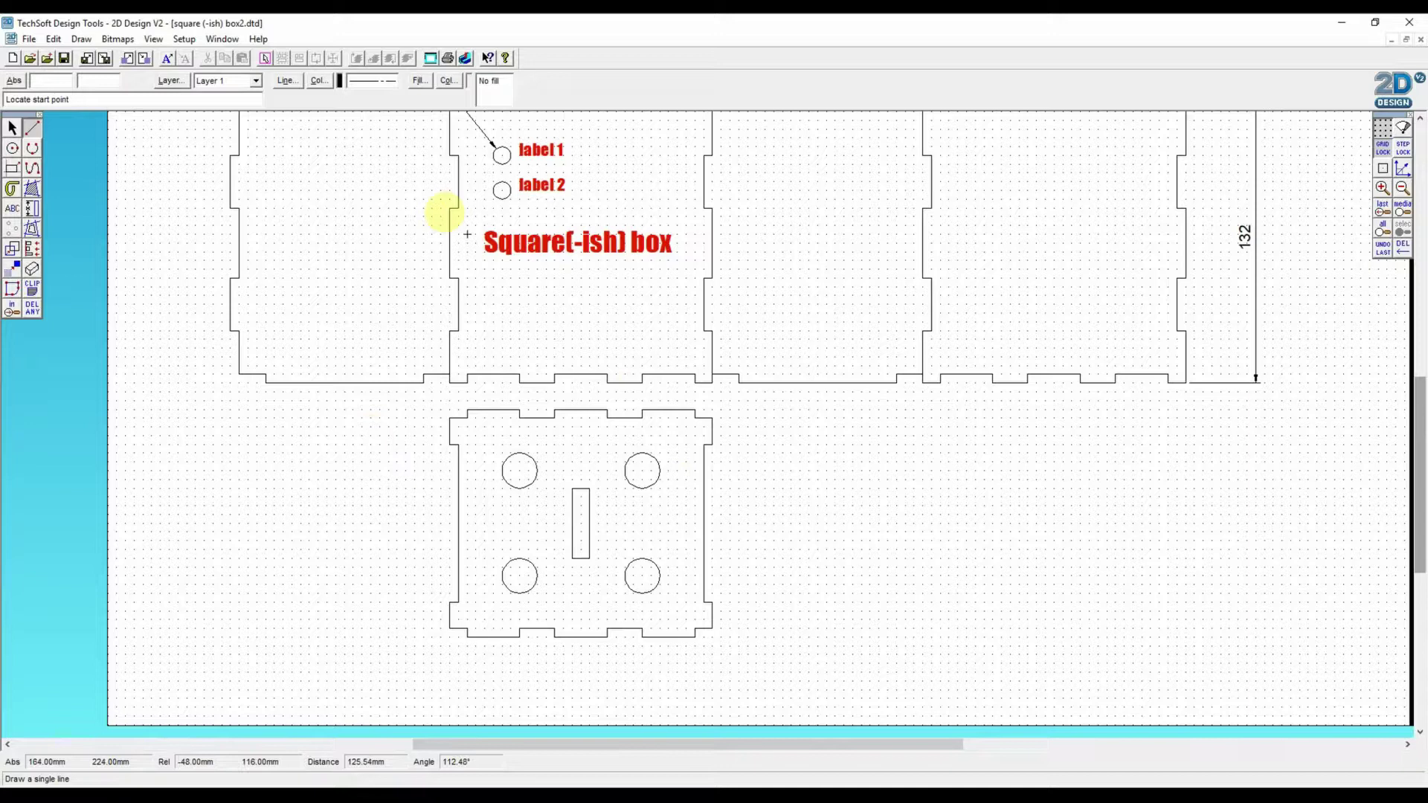
click(286, 80)
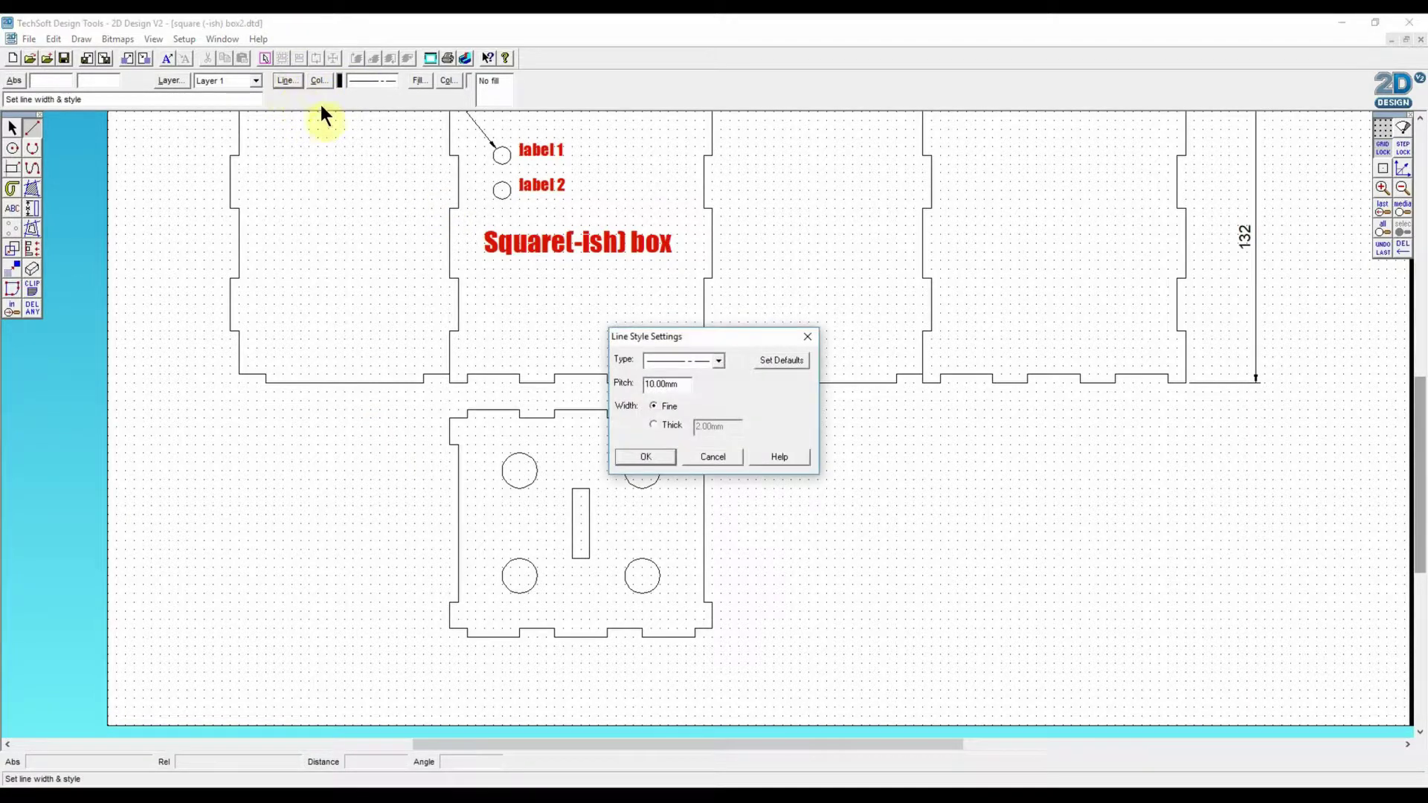
click(719, 361)
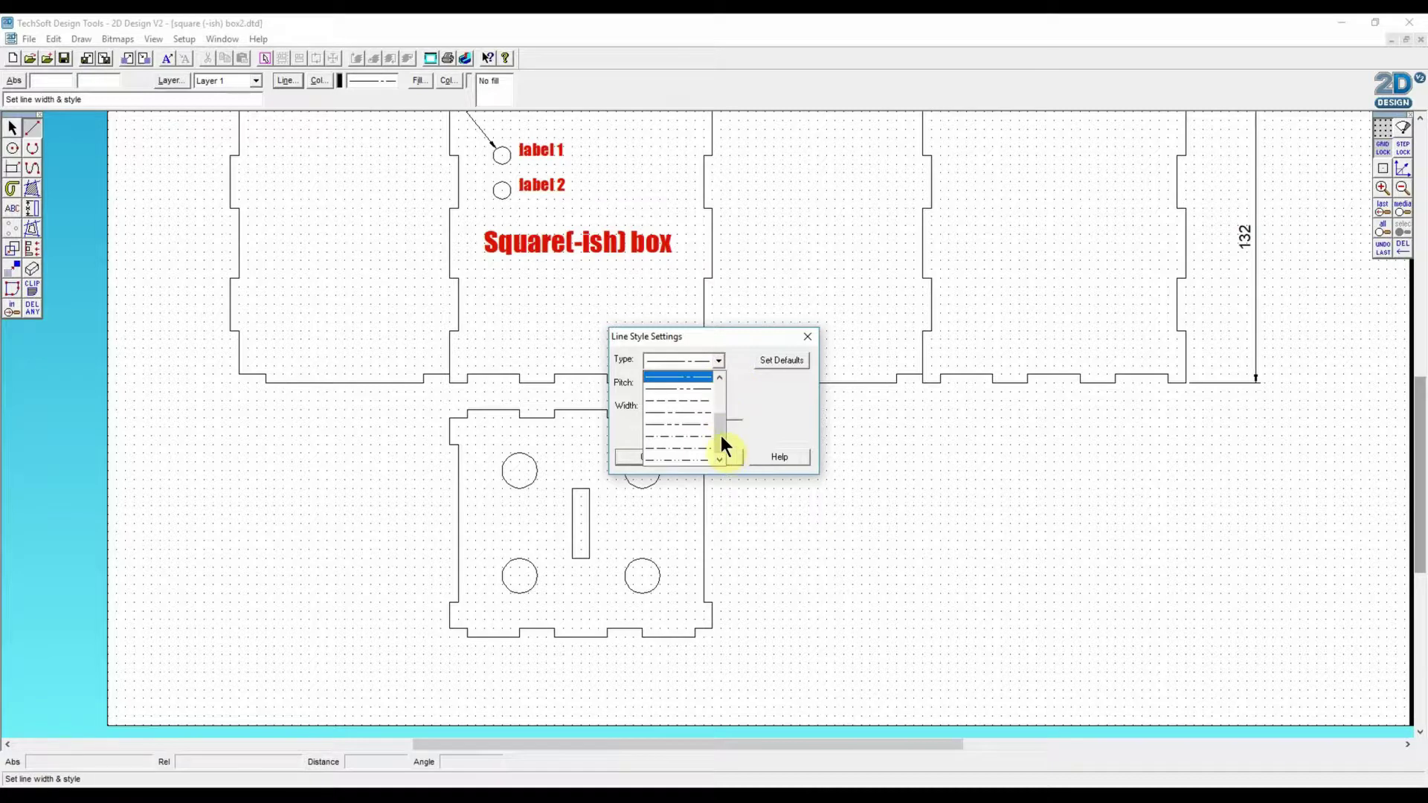
drag(720, 431, 720, 383)
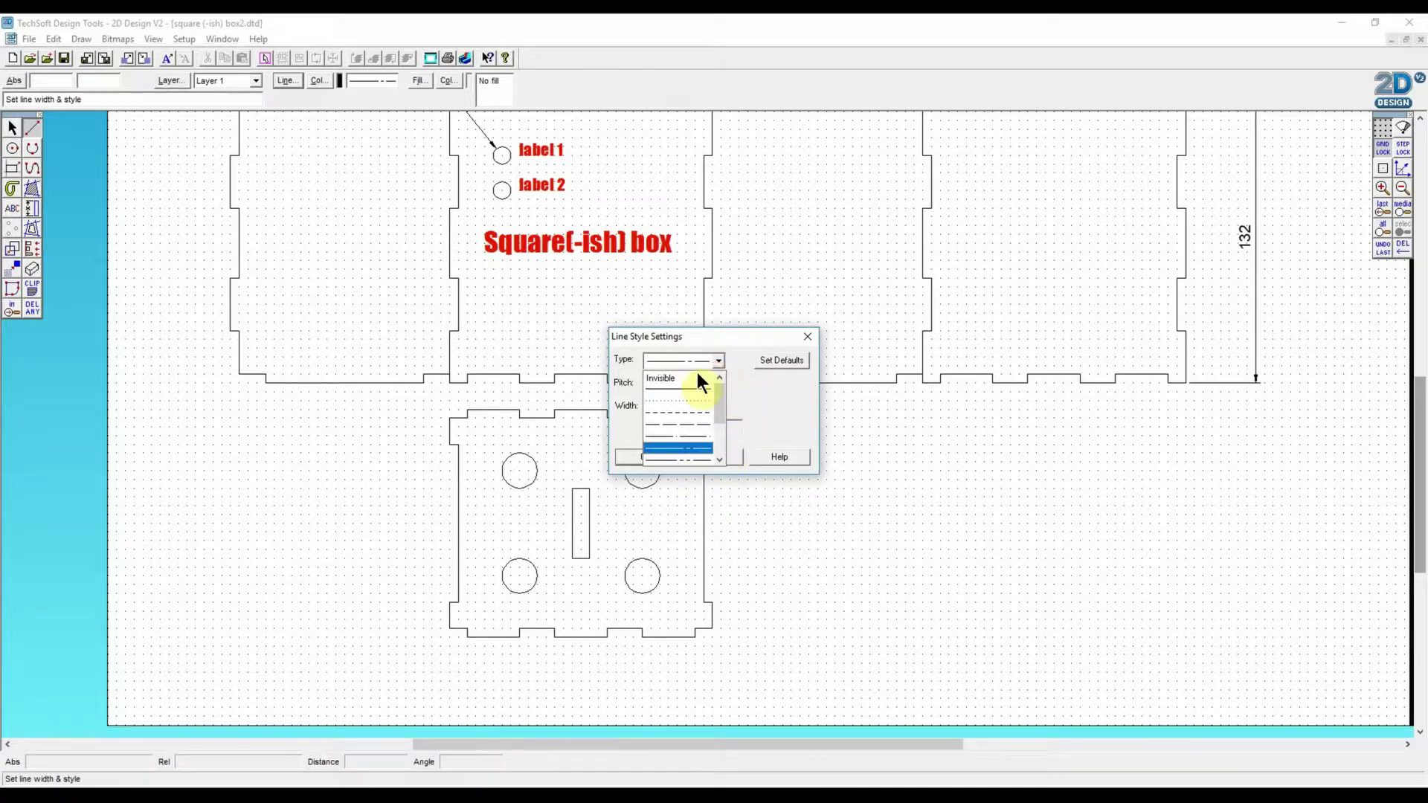
click(667, 390)
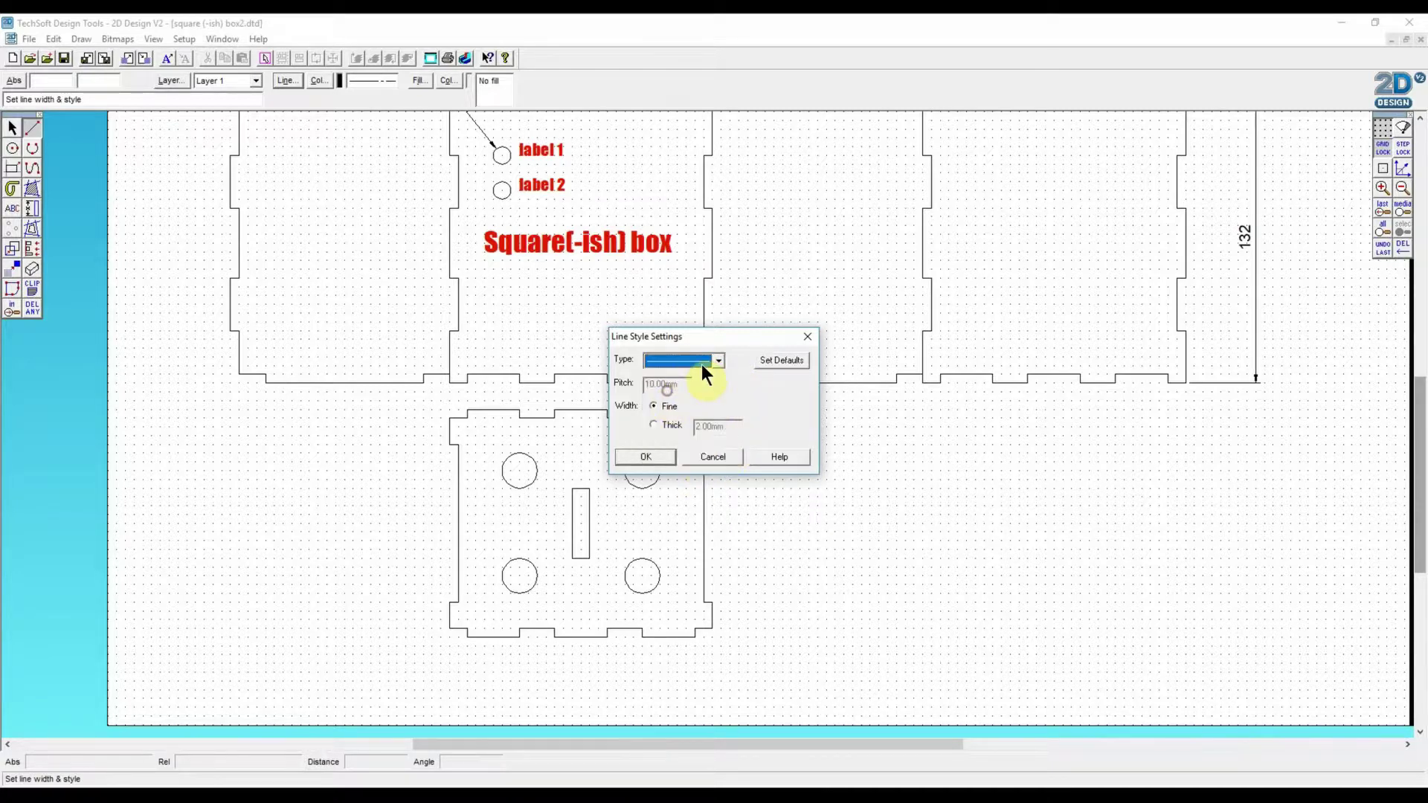
click(720, 360)
mouse_move(722, 403)
mouse_down()
mouse_move(717, 448)
mouse_move(716, 401)
mouse_move(717, 413)
mouse_up()
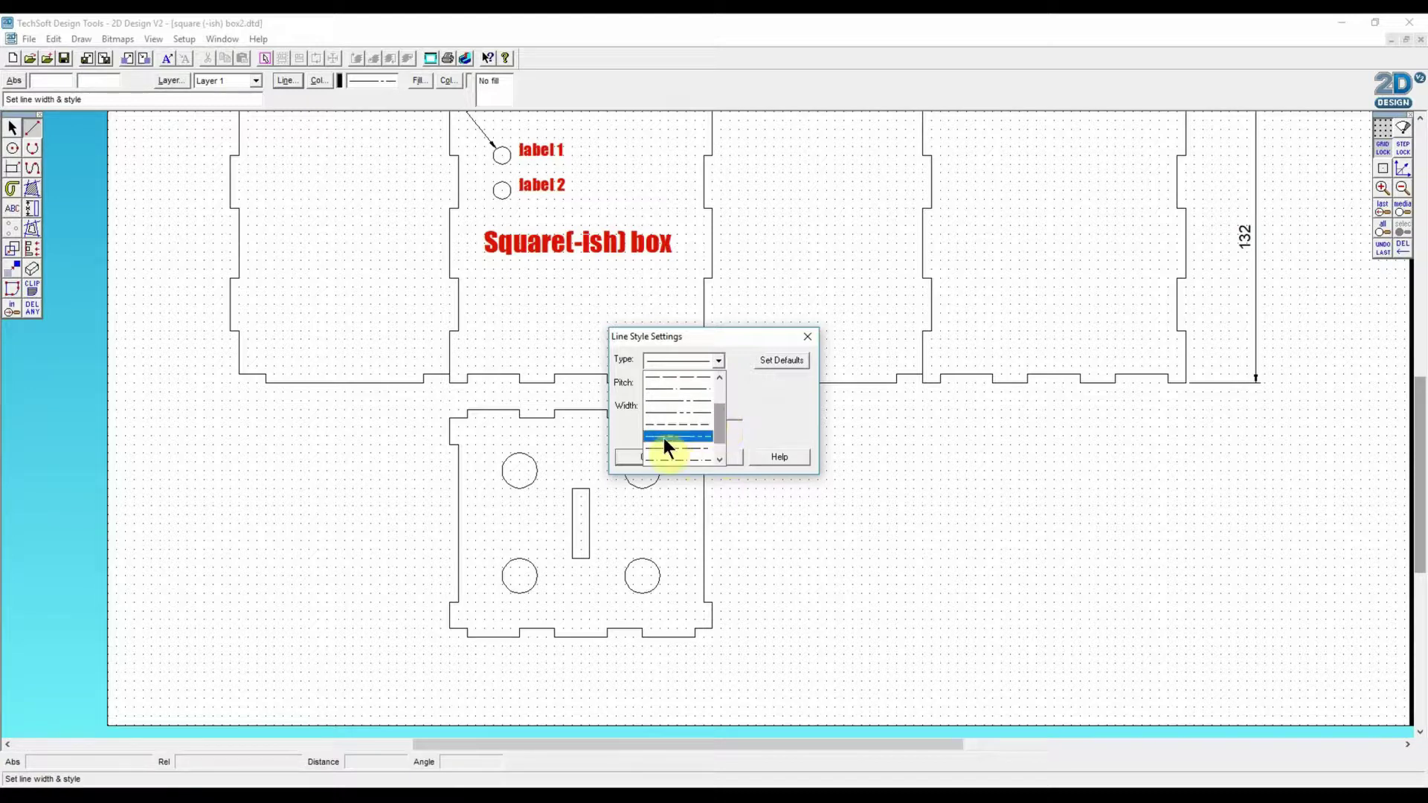
click(689, 403)
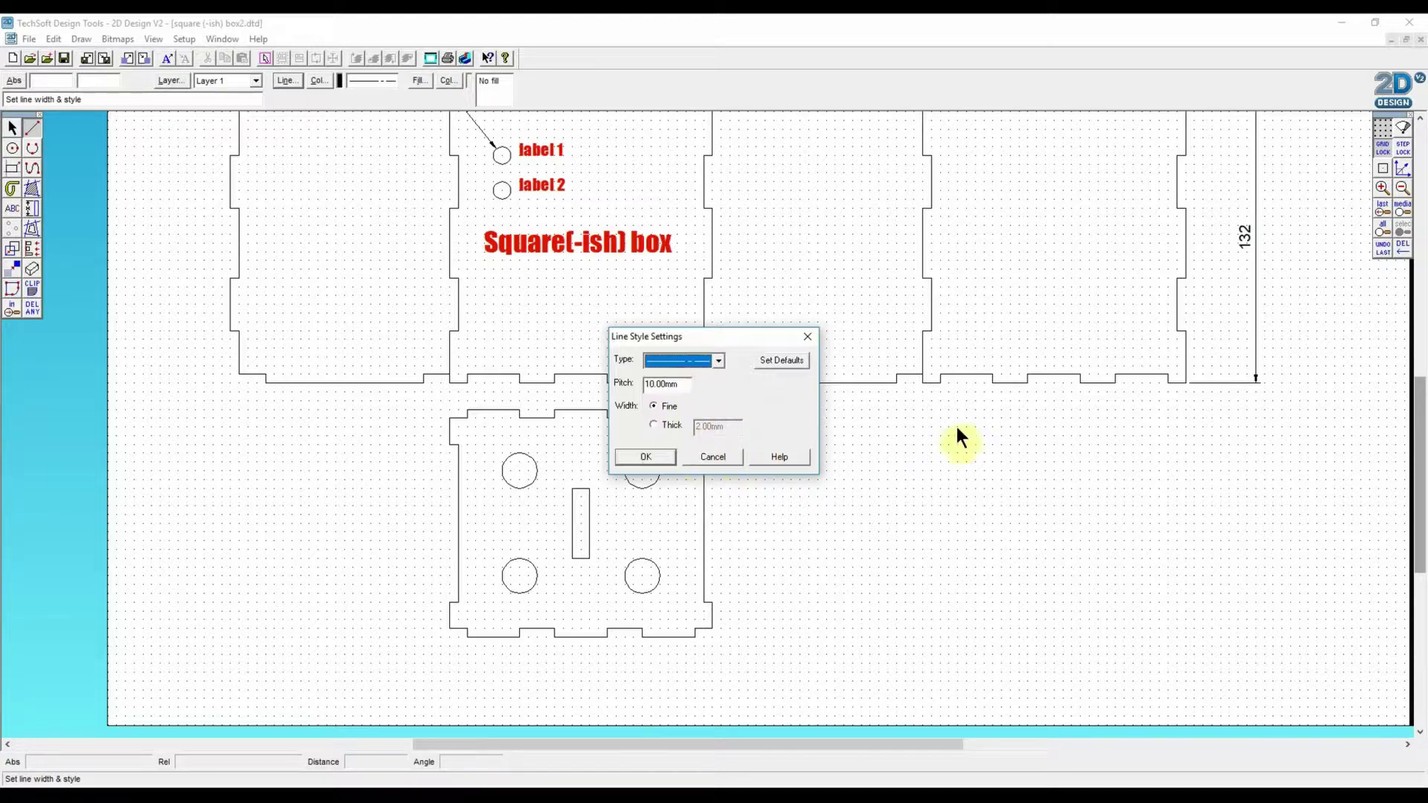
double_click(682, 384)
text(20)
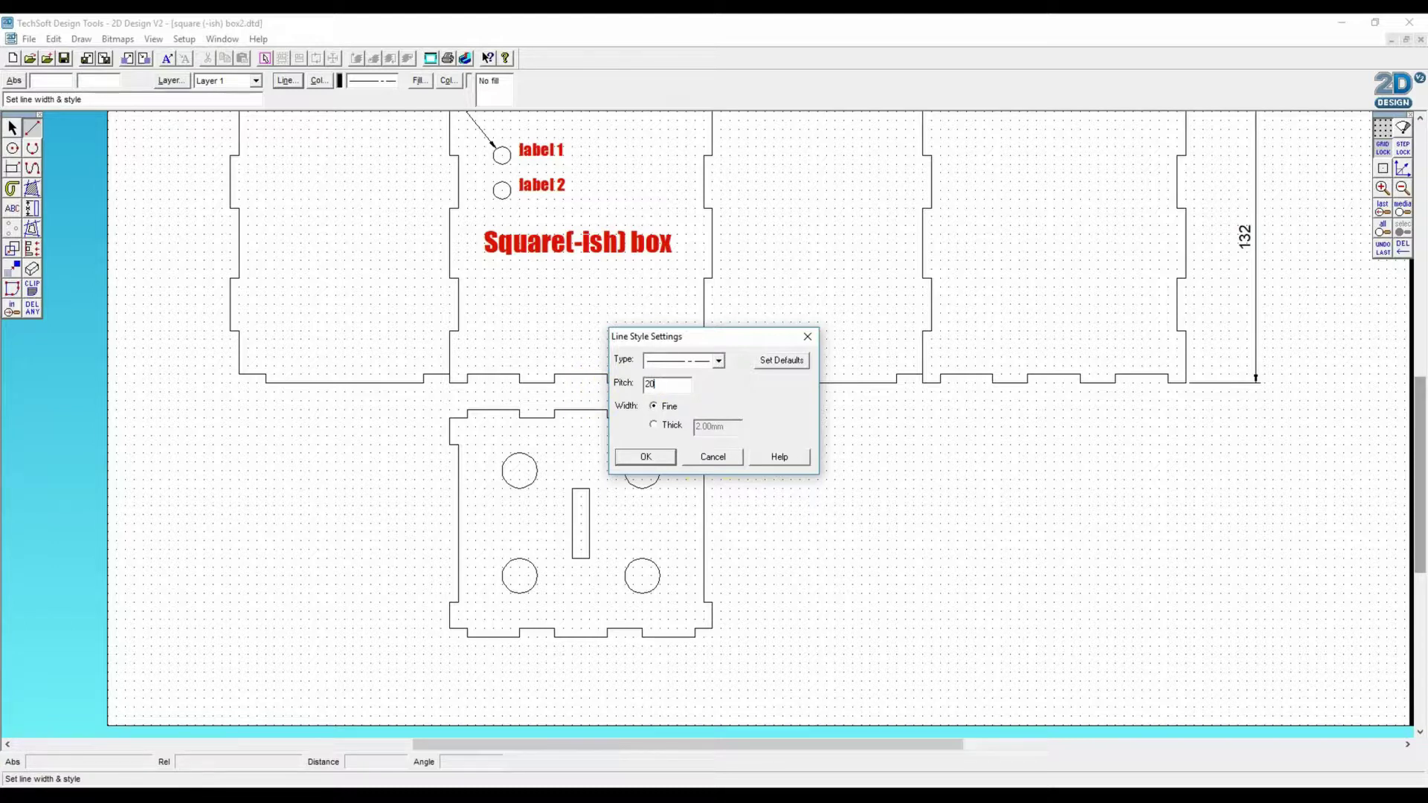
Confirm the dash-dot style and draw horizontal centre lines through the upper and lower hole pairs
click(645, 457)
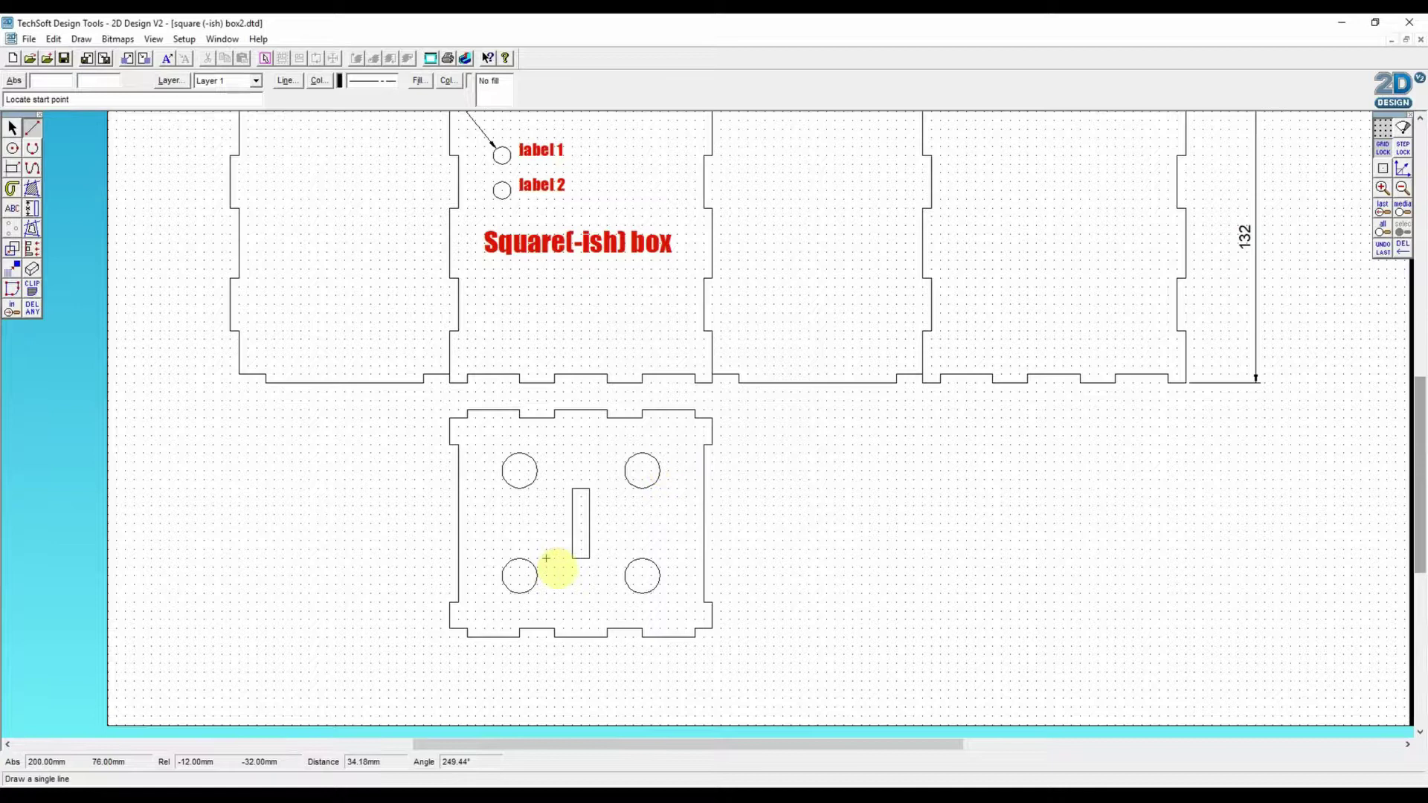
click(419, 471)
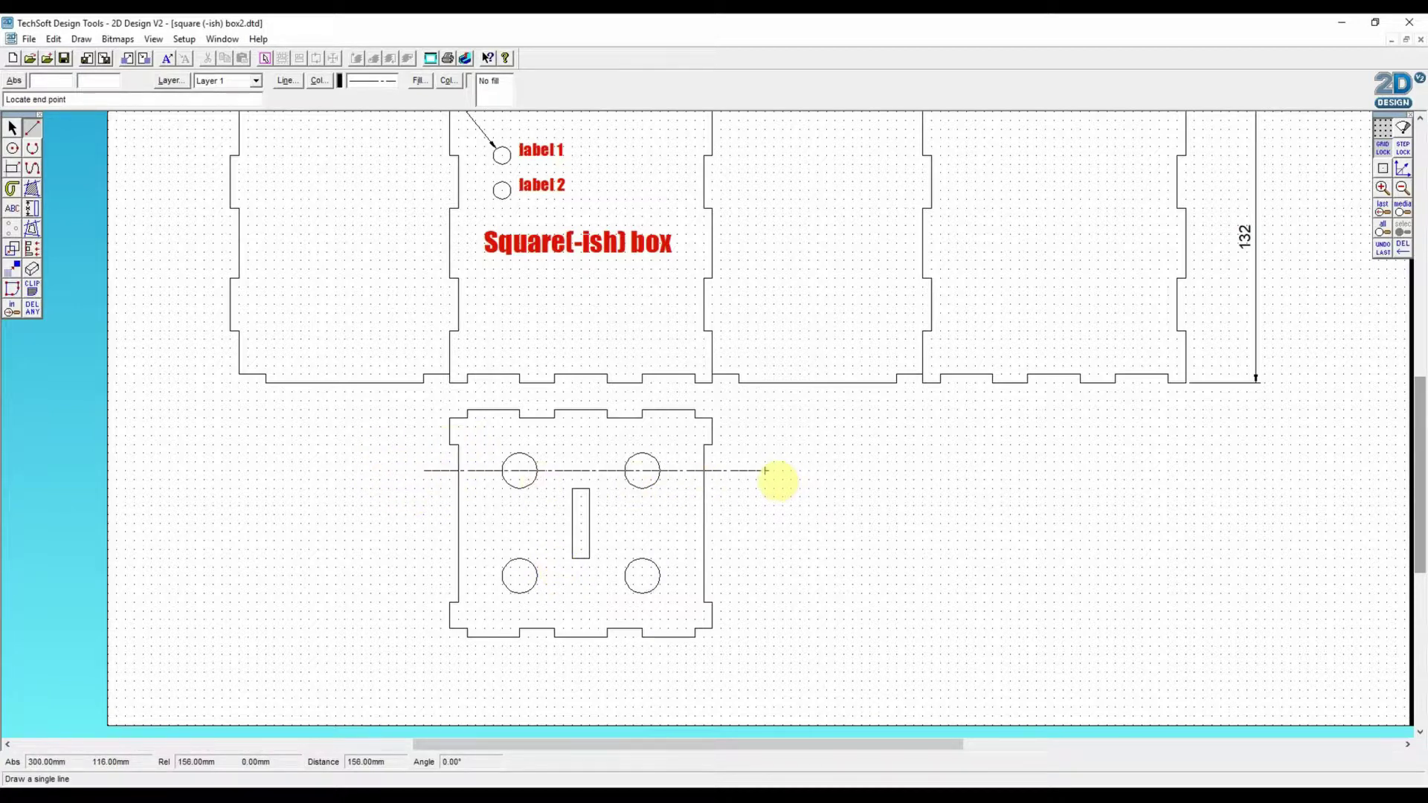
click(766, 471)
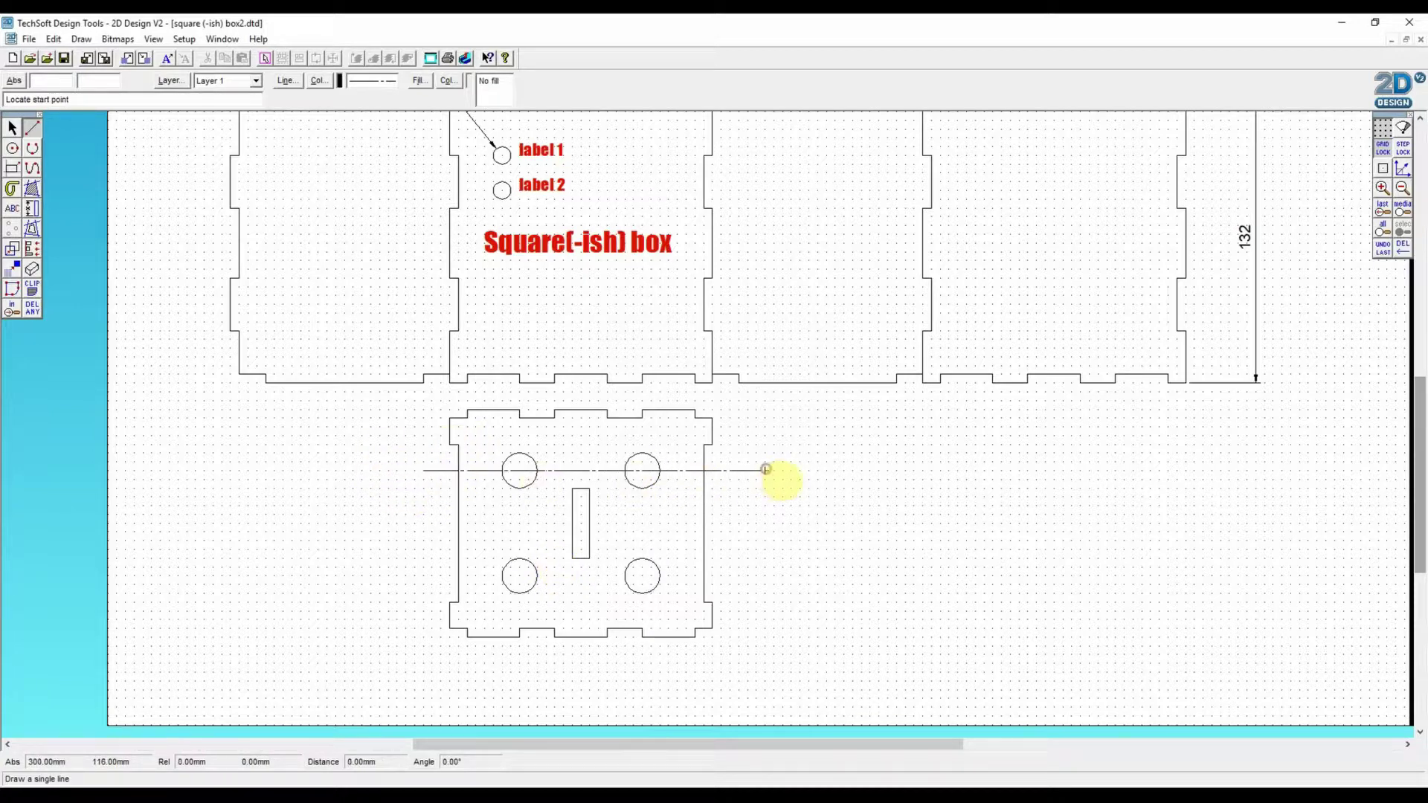
click(1385, 130)
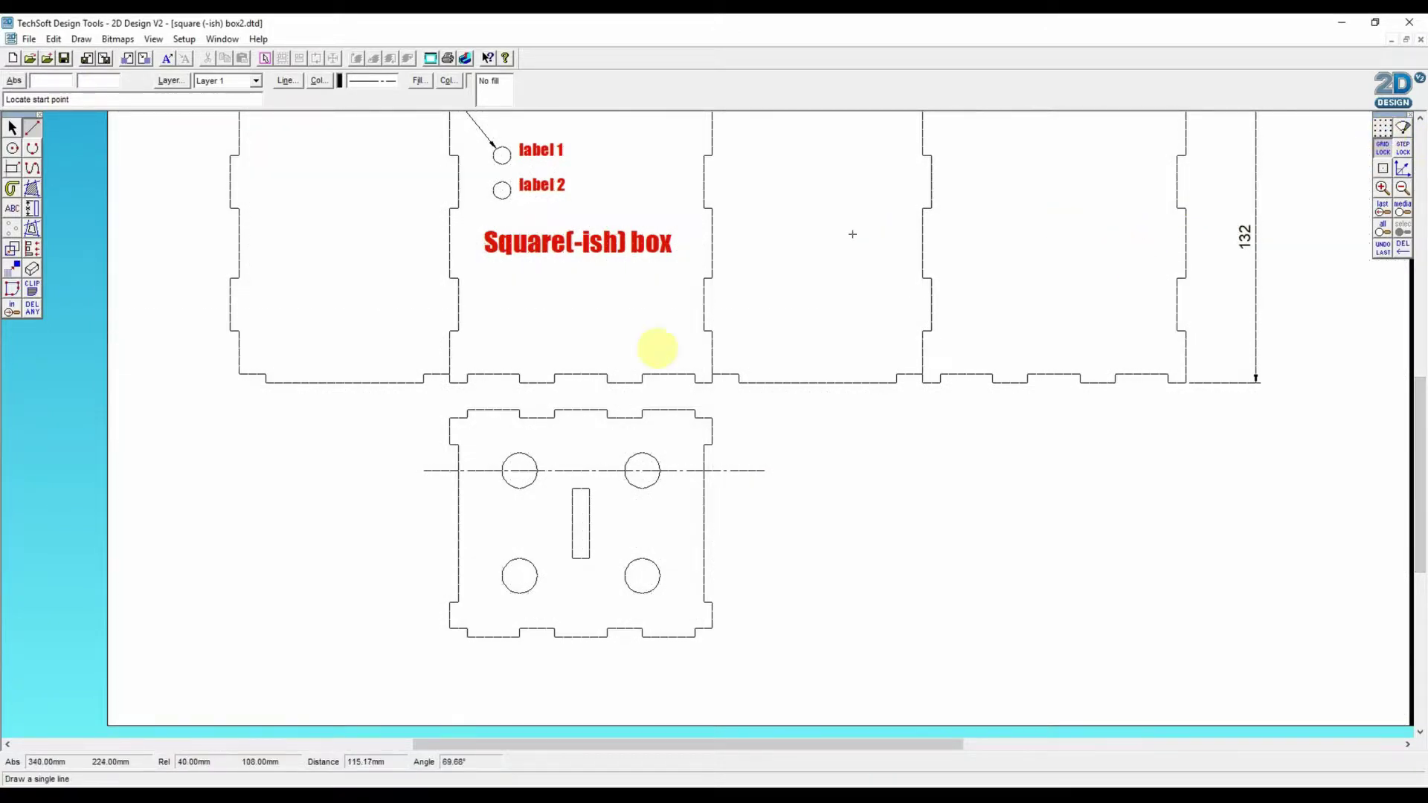
click(1383, 187)
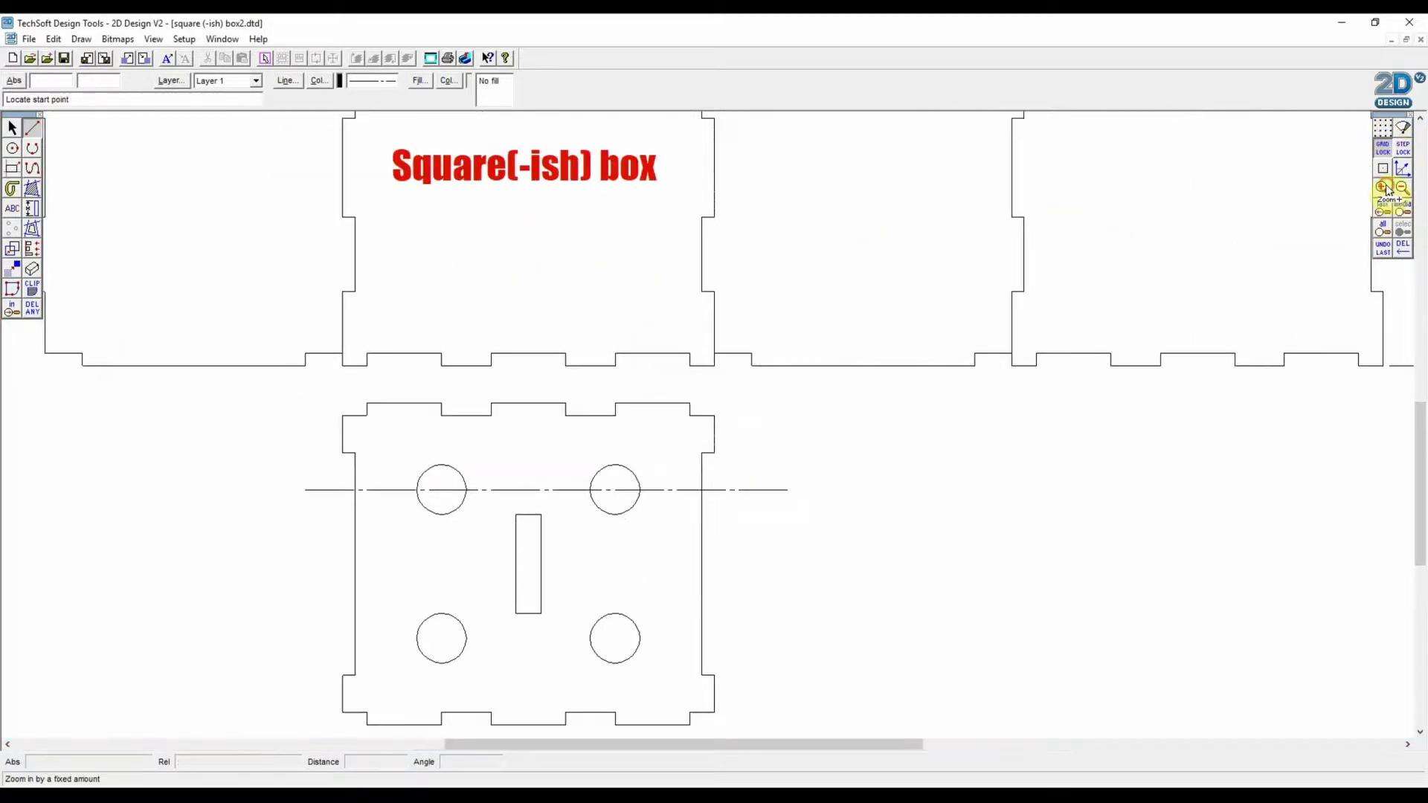
click(1382, 188)
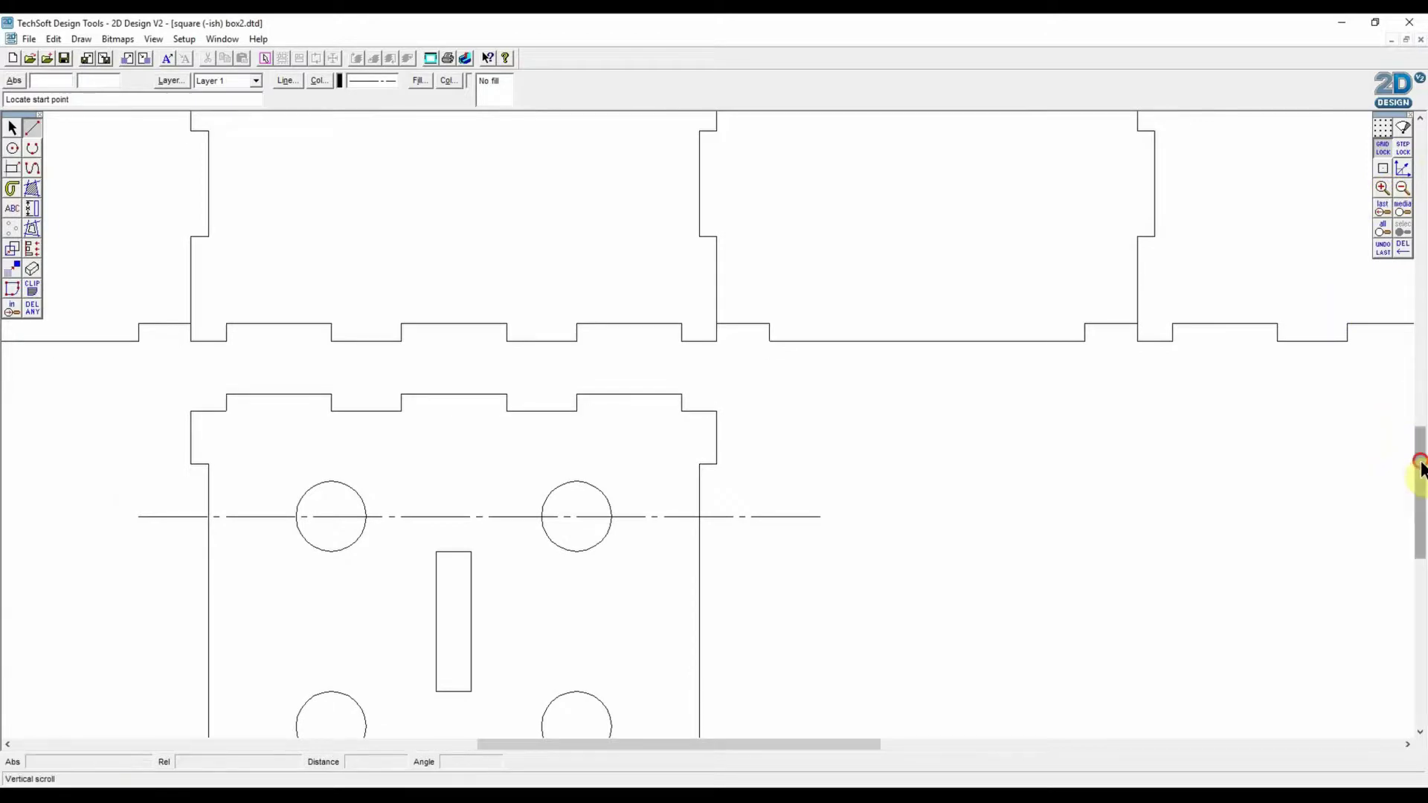
drag(1418, 462, 1415, 509)
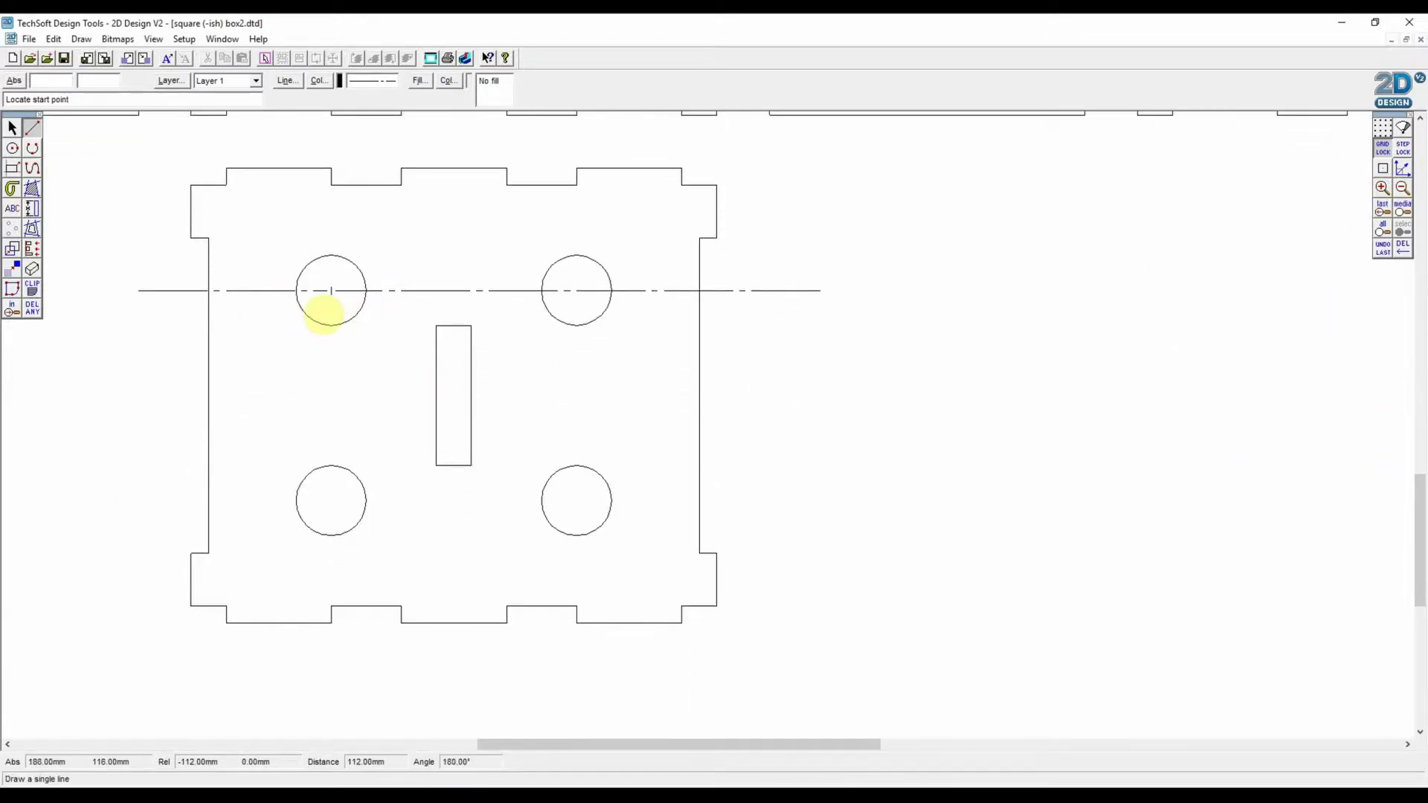
click(139, 501)
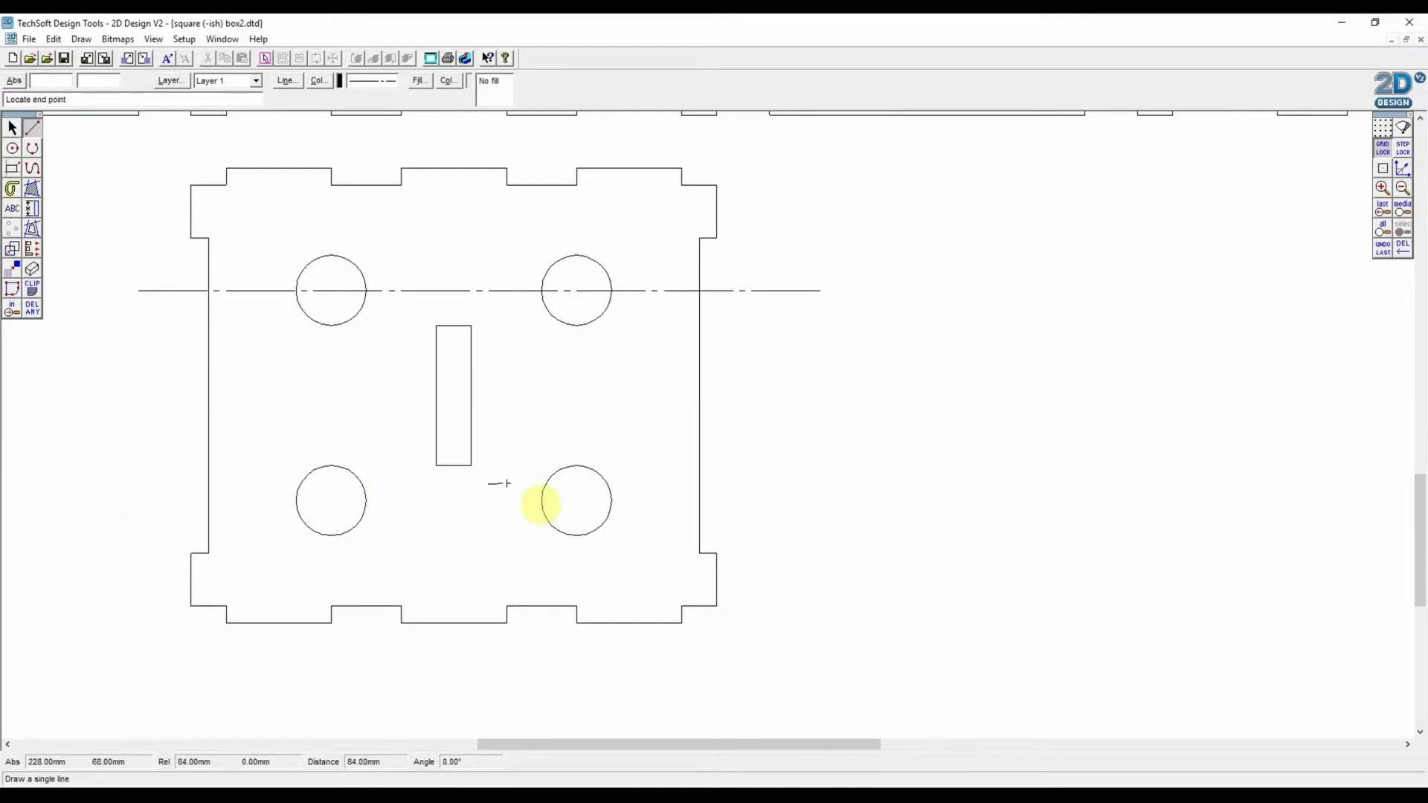
click(805, 501)
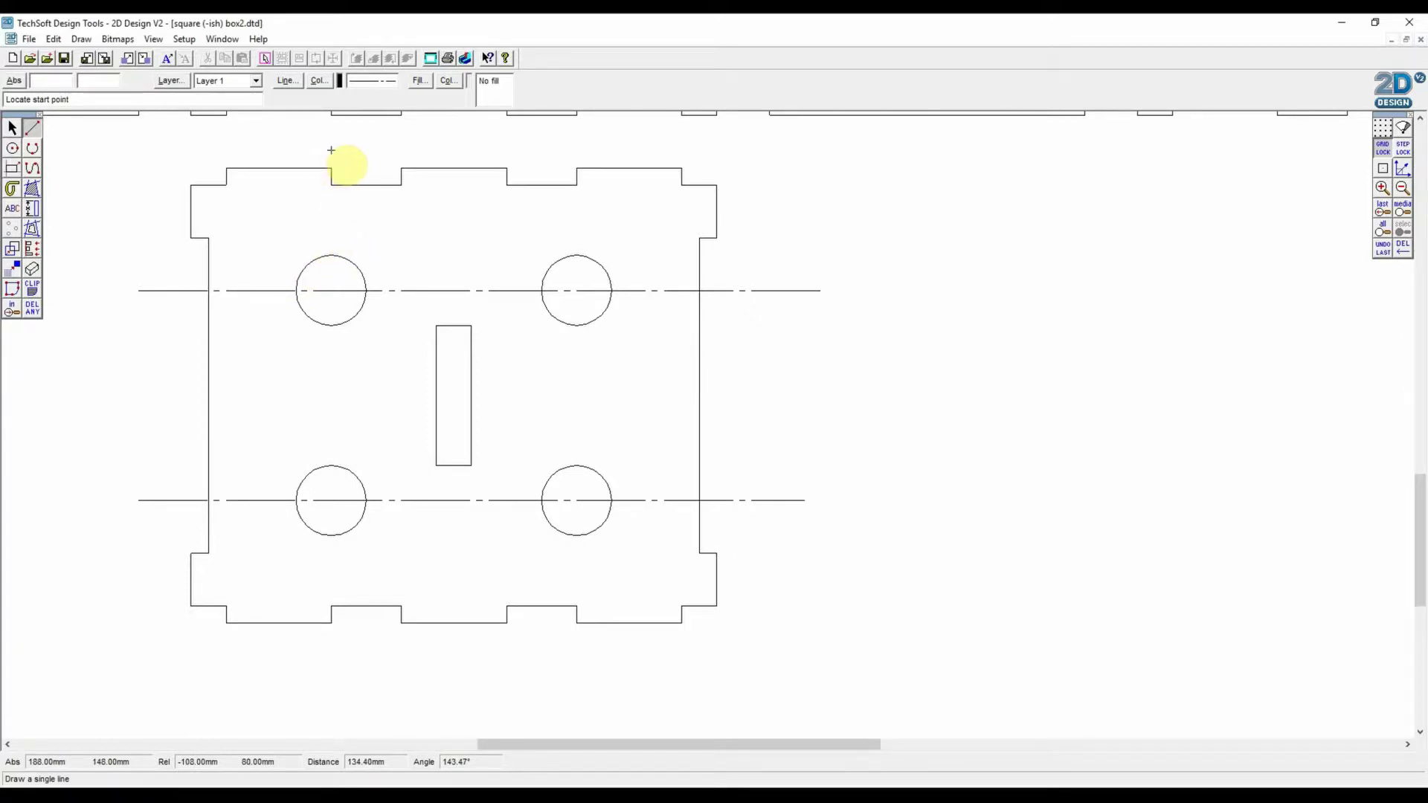
Draw vertical centre lines through the left and right hole pairs
click(331, 219)
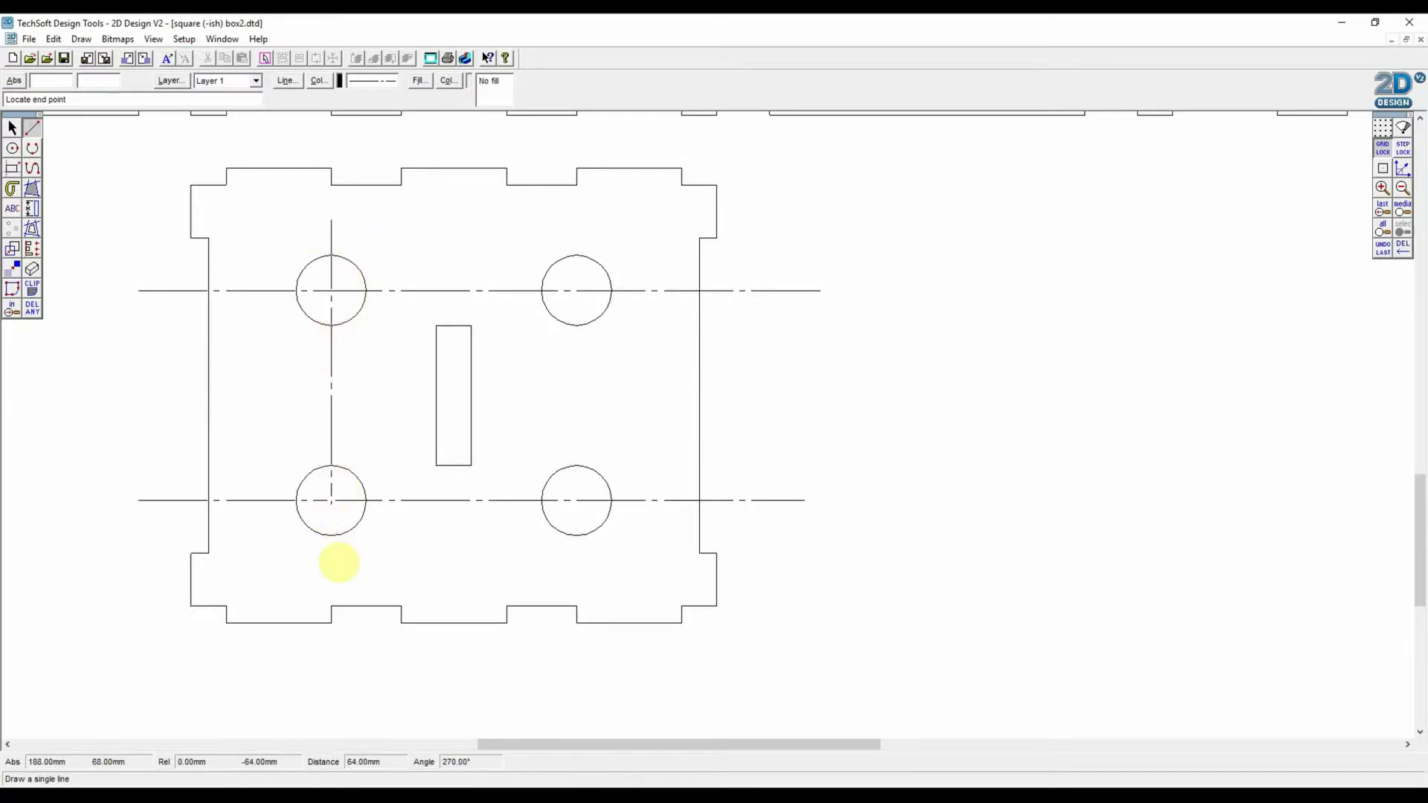
click(331, 588)
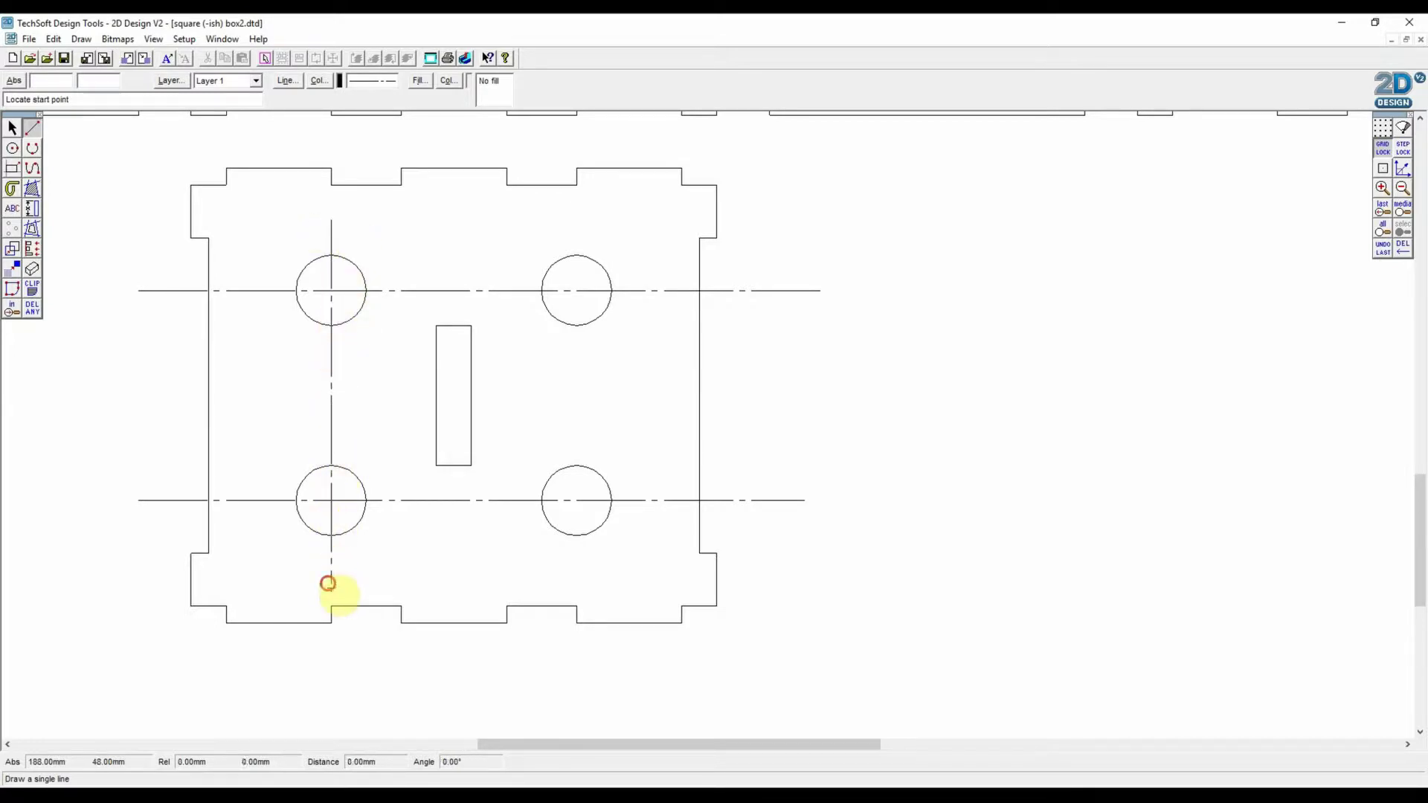
click(576, 223)
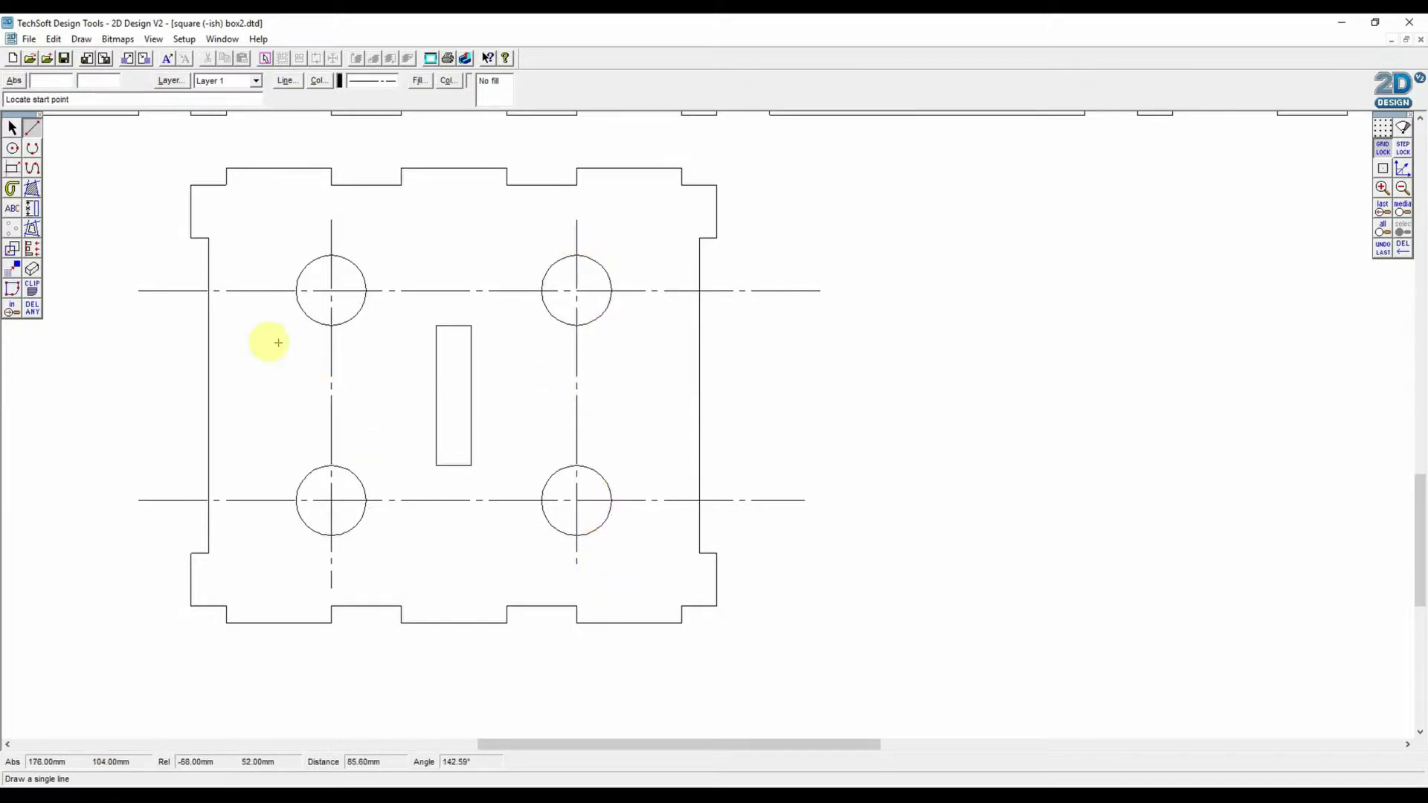
click(1408, 191)
click(1408, 190)
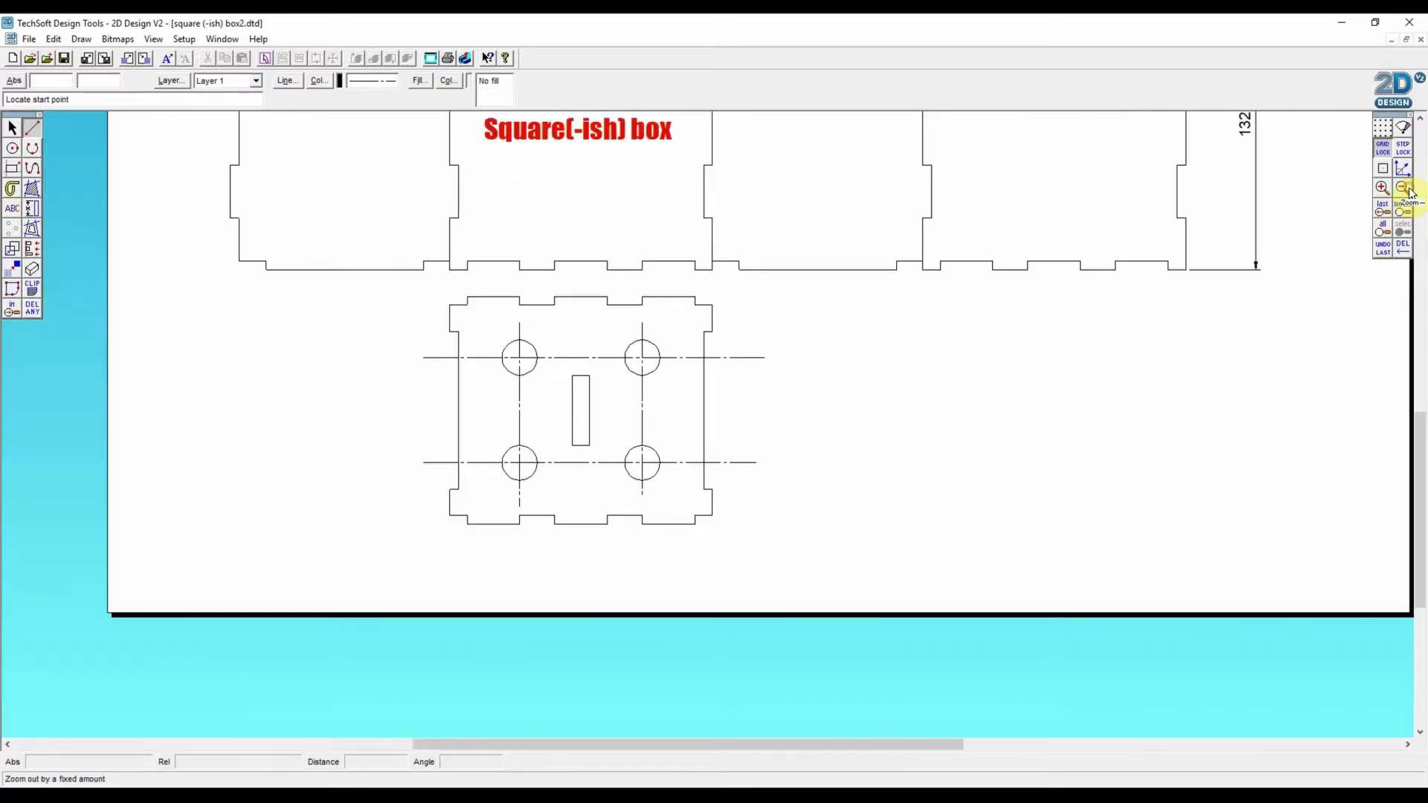
click(1408, 191)
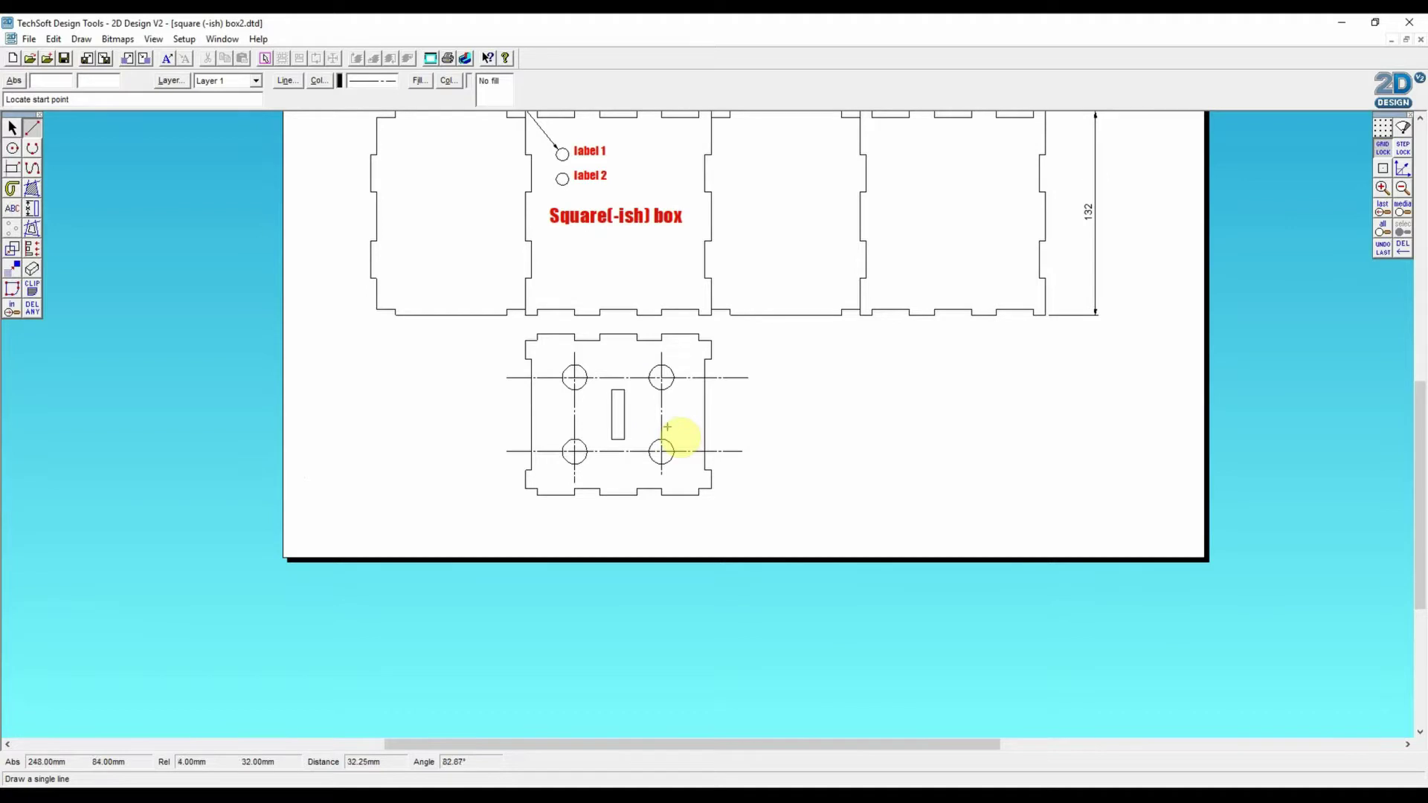
click(1382, 188)
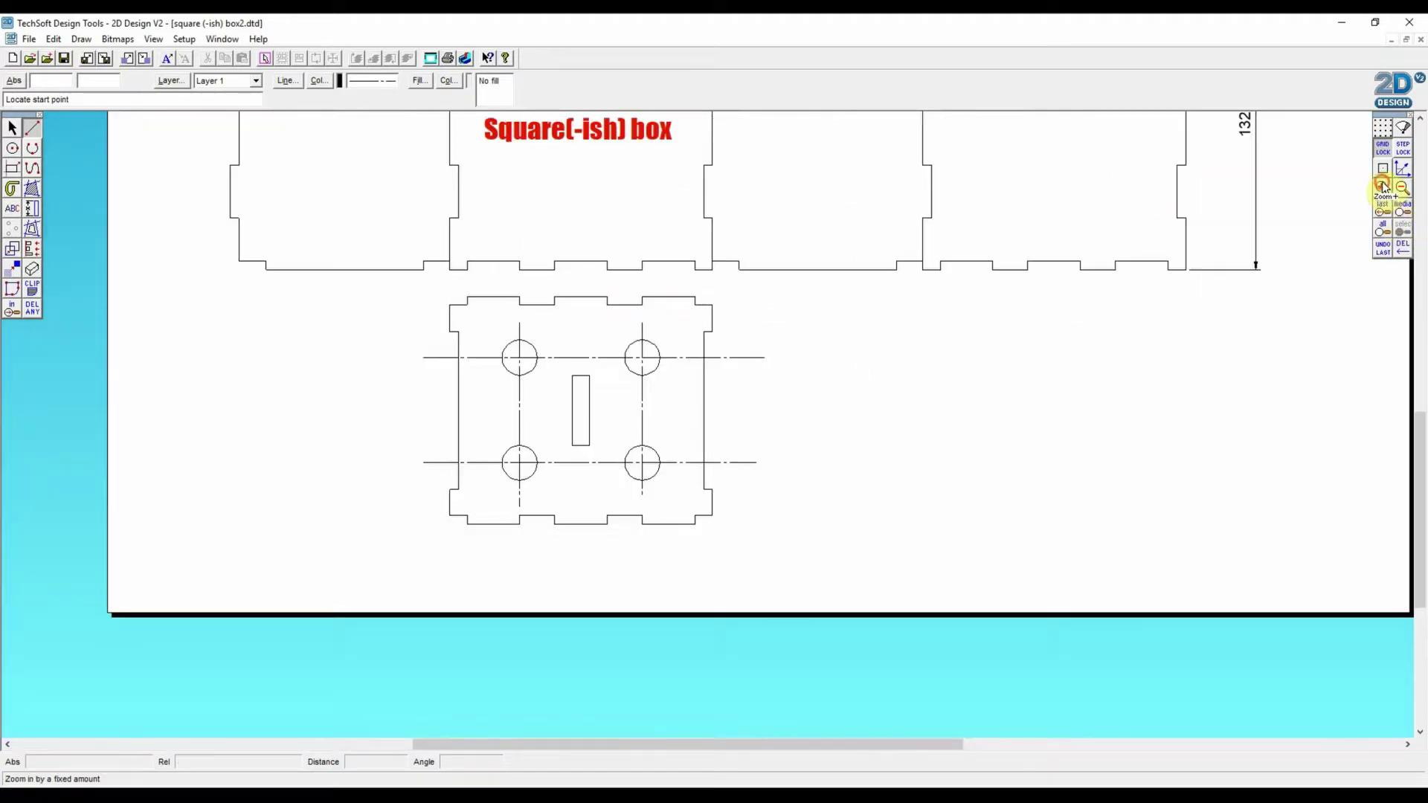
Add a vertical 48 dimension between the upper and lower hole centre lines, right of the panel
click(1383, 187)
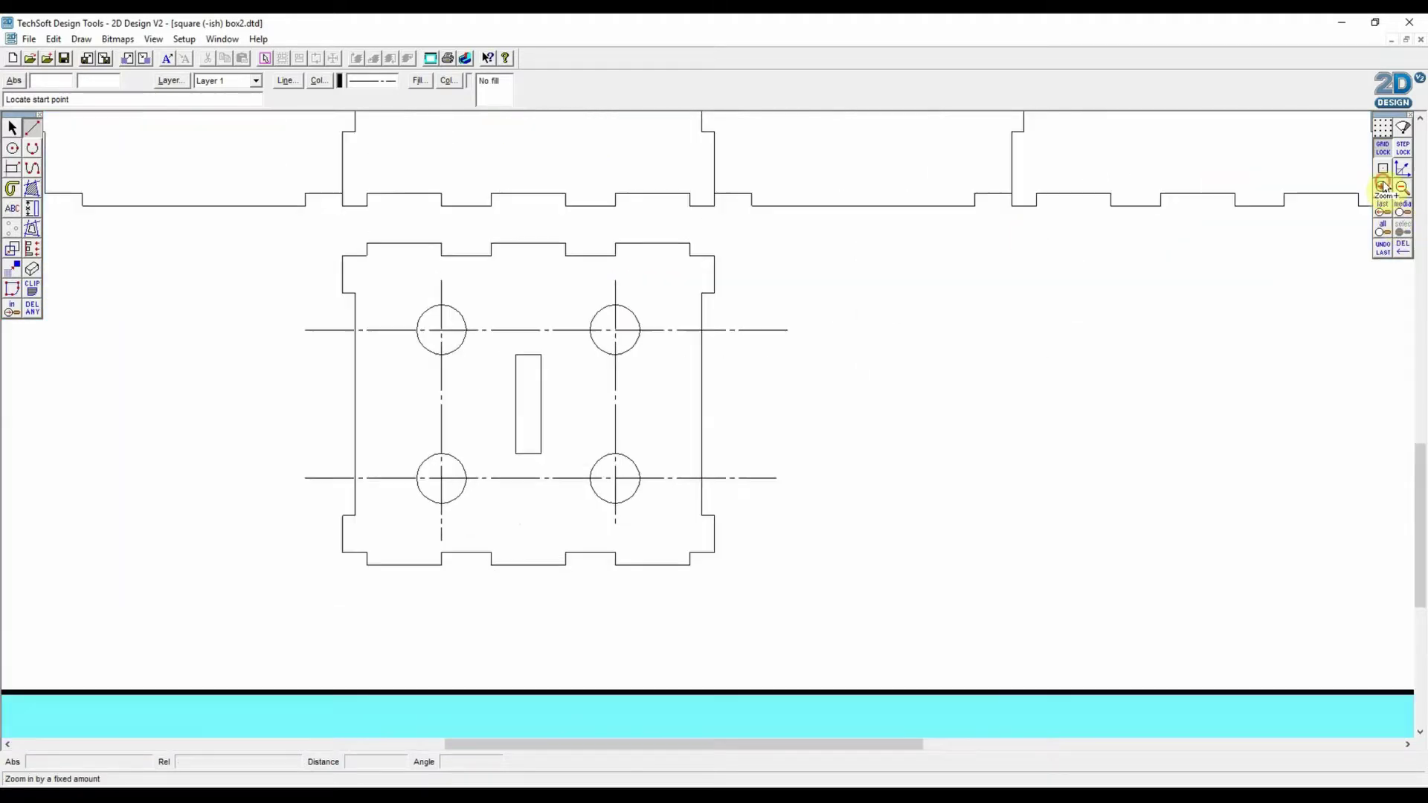
click(31, 210)
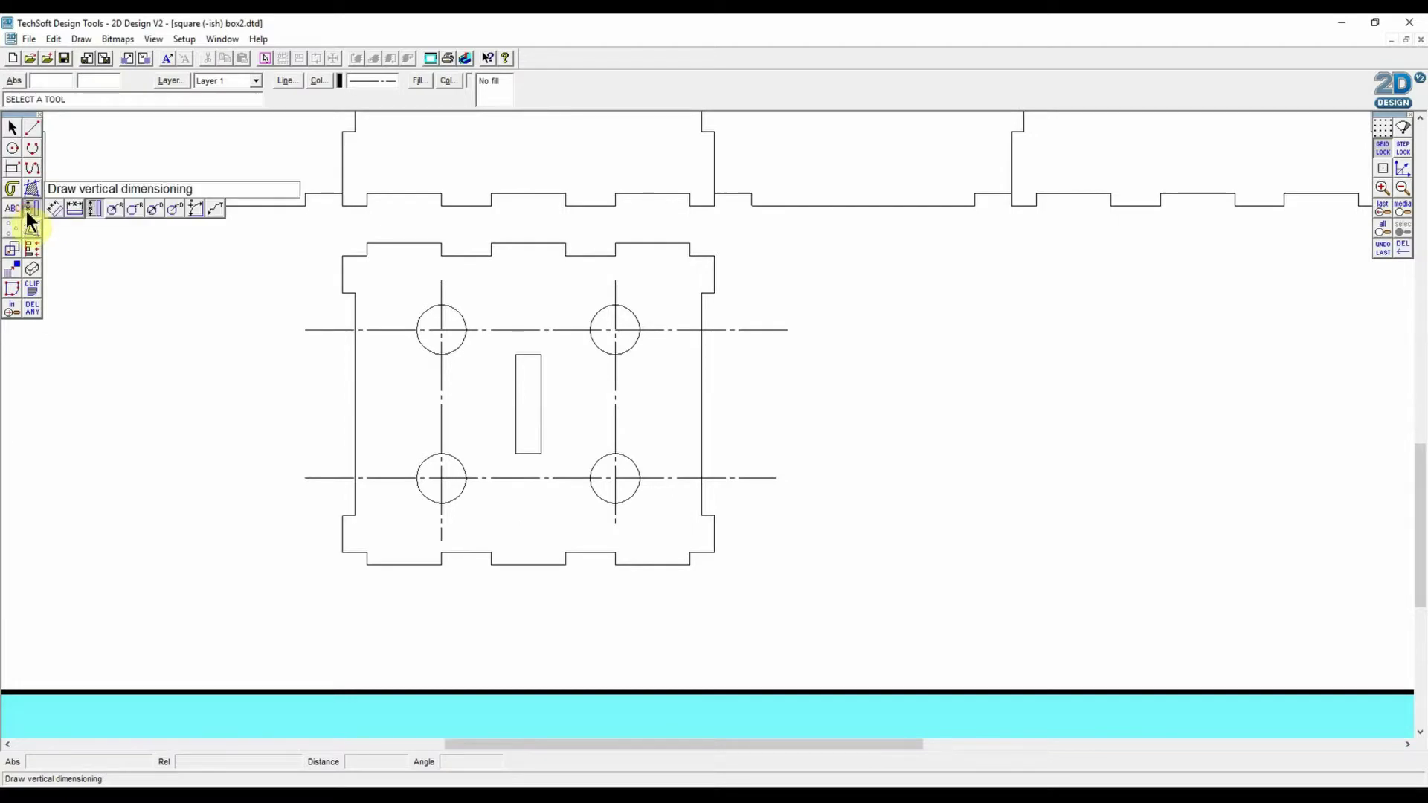
click(93, 208)
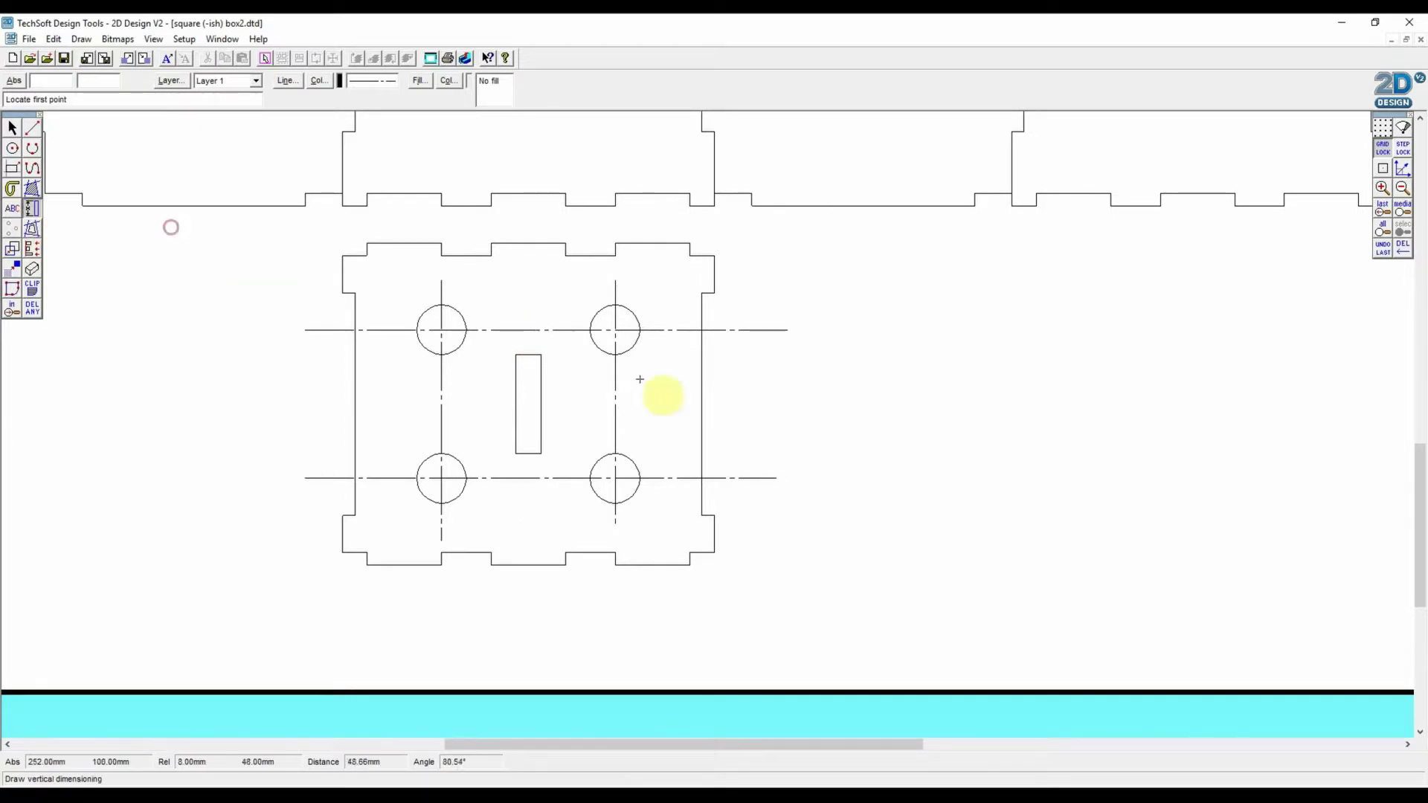
click(751, 330)
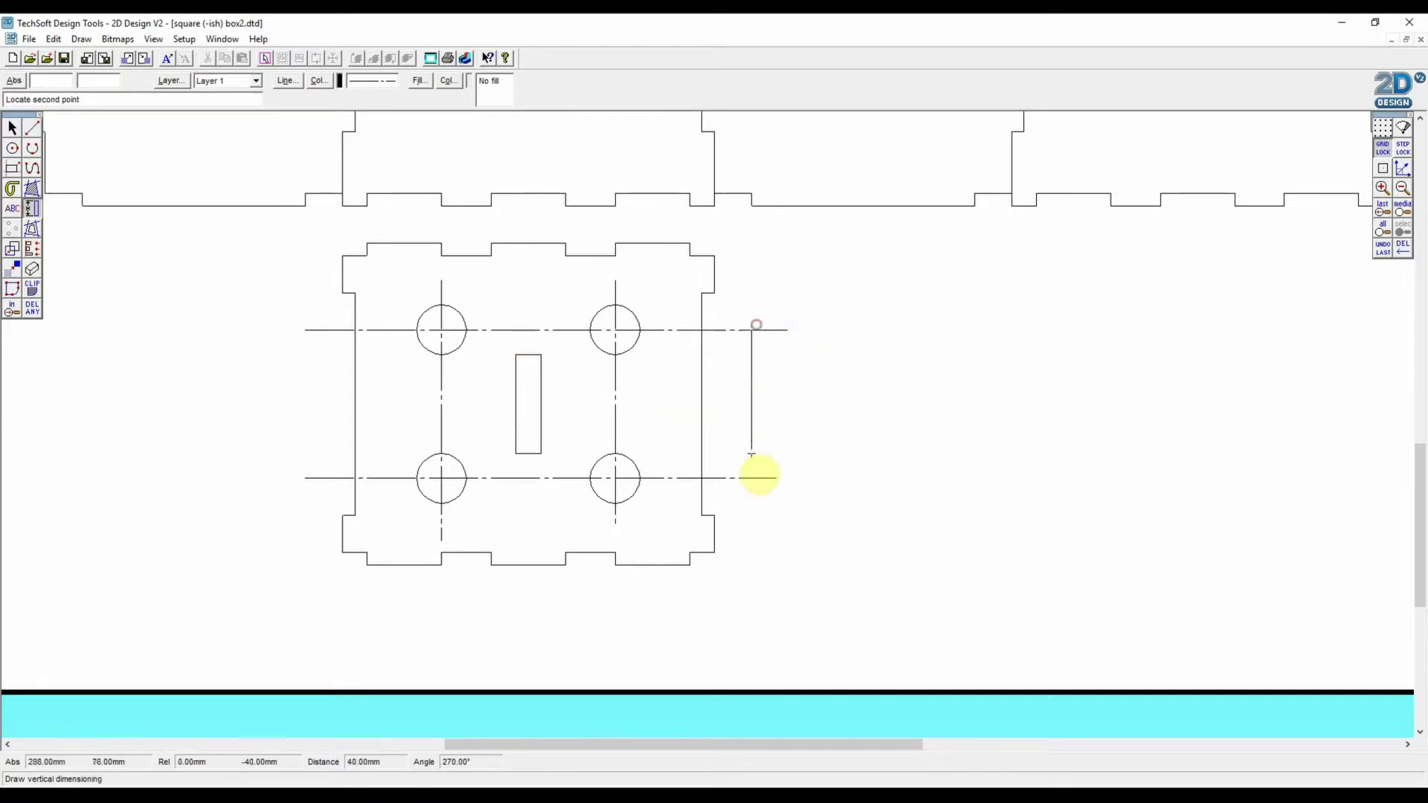
click(747, 478)
click(801, 401)
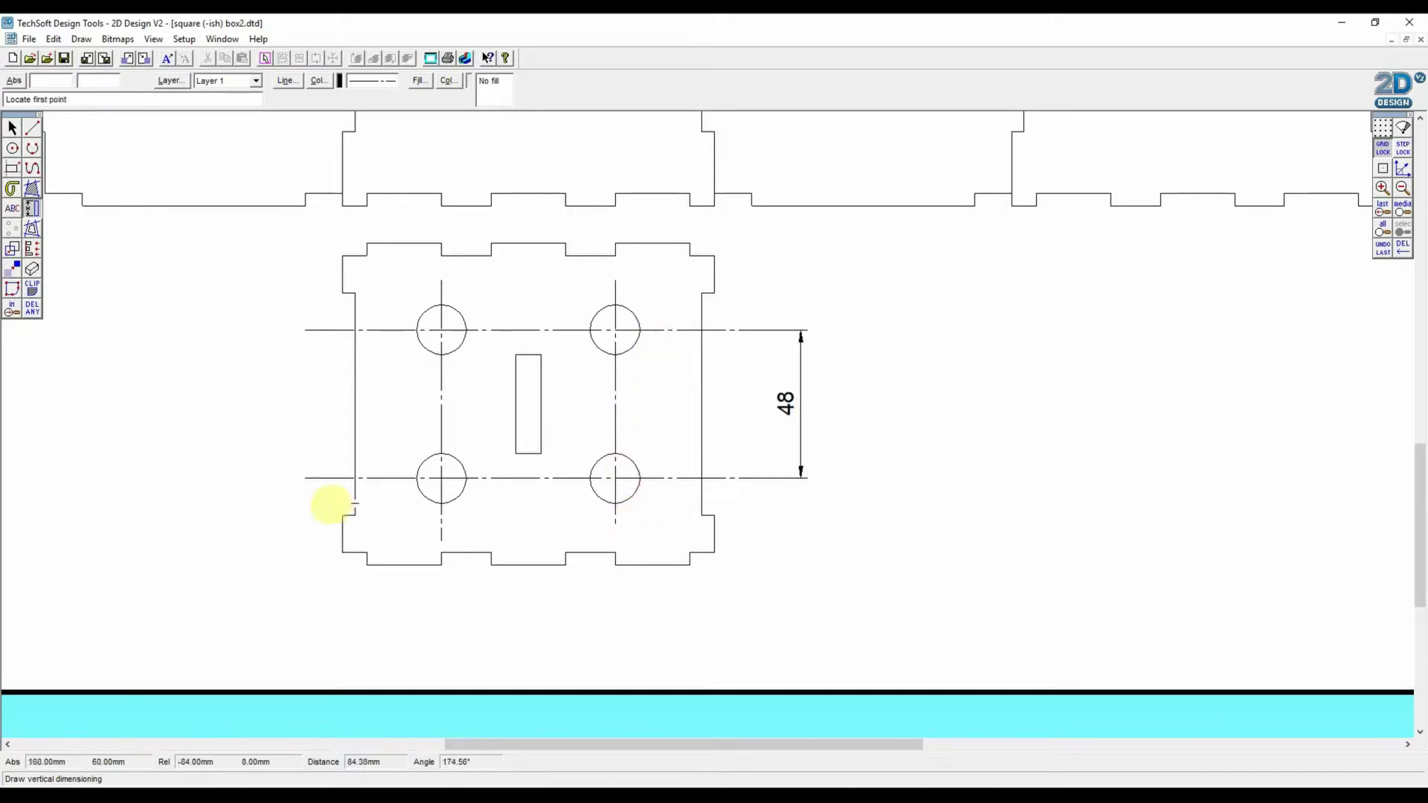
click(1402, 188)
click(1404, 190)
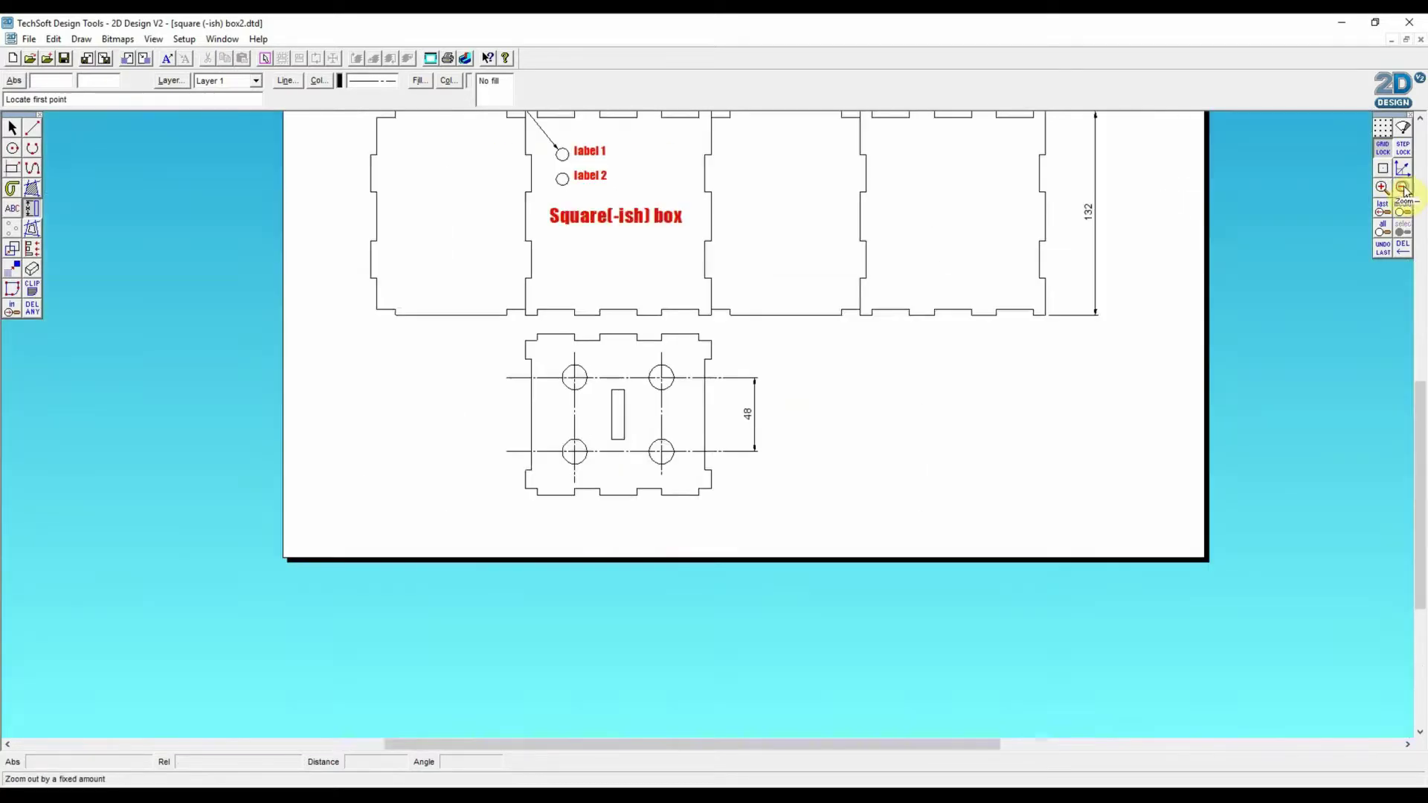
click(1404, 191)
drag(1420, 408, 1420, 347)
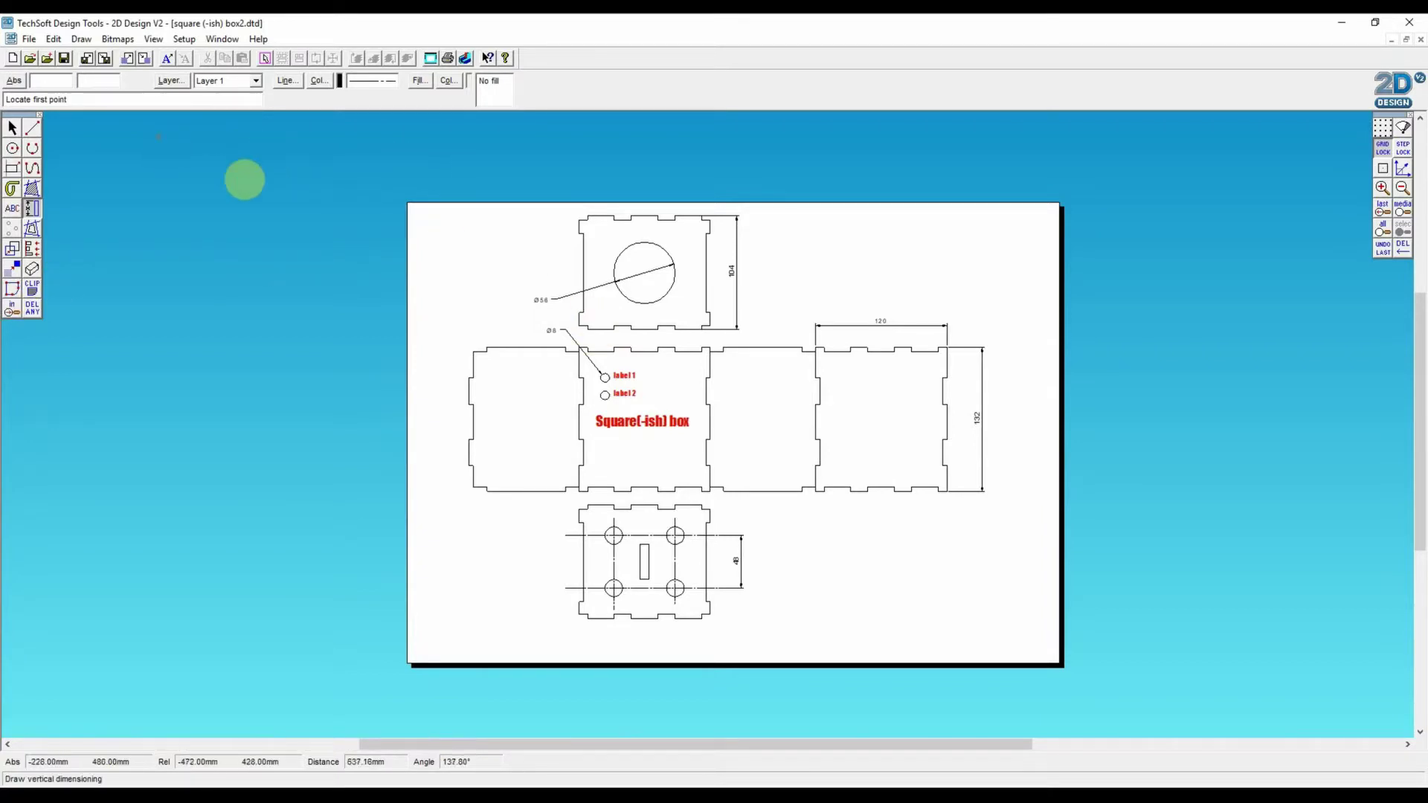
Draw an elbowed leader from the third side panel's bottom edge with the note 'Right hand side'
click(34, 210)
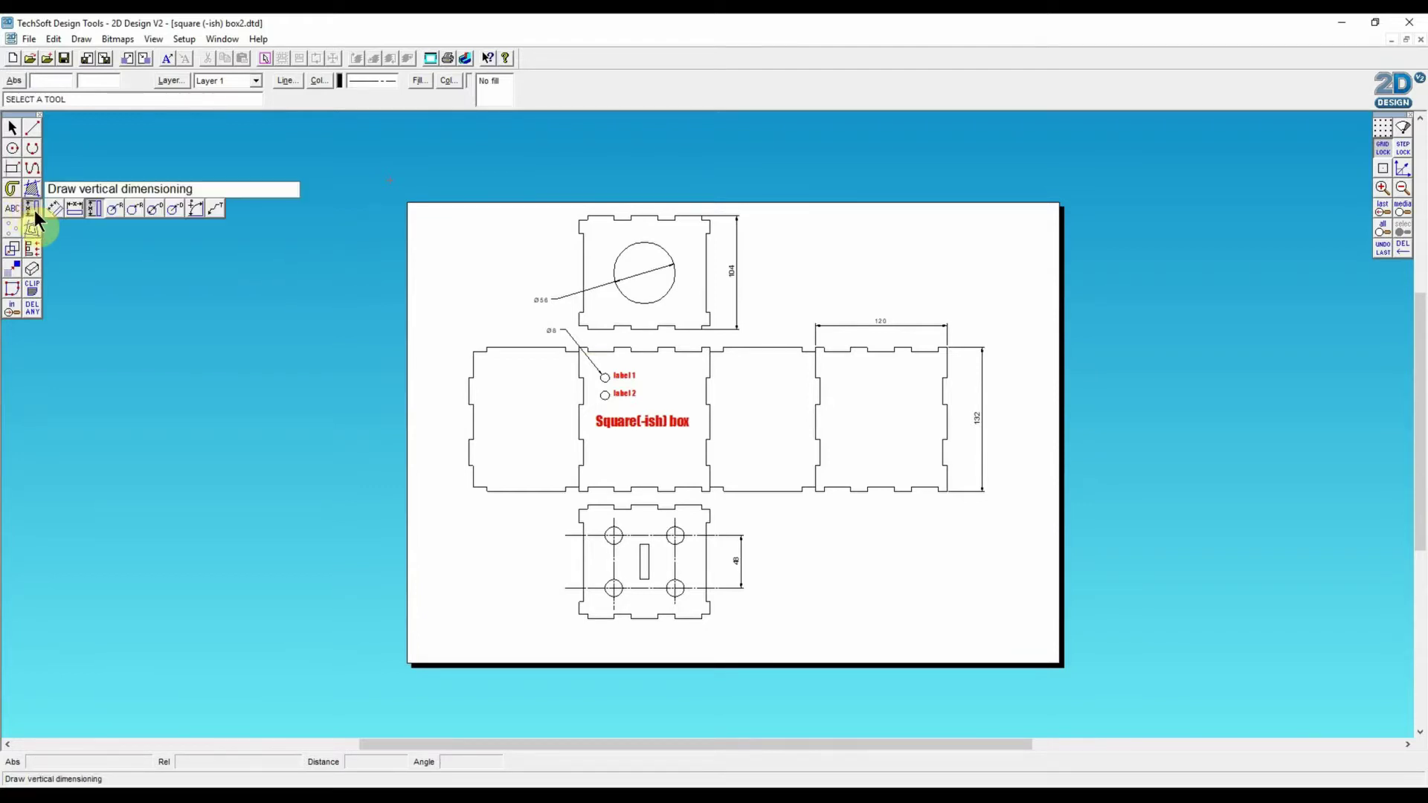
click(215, 212)
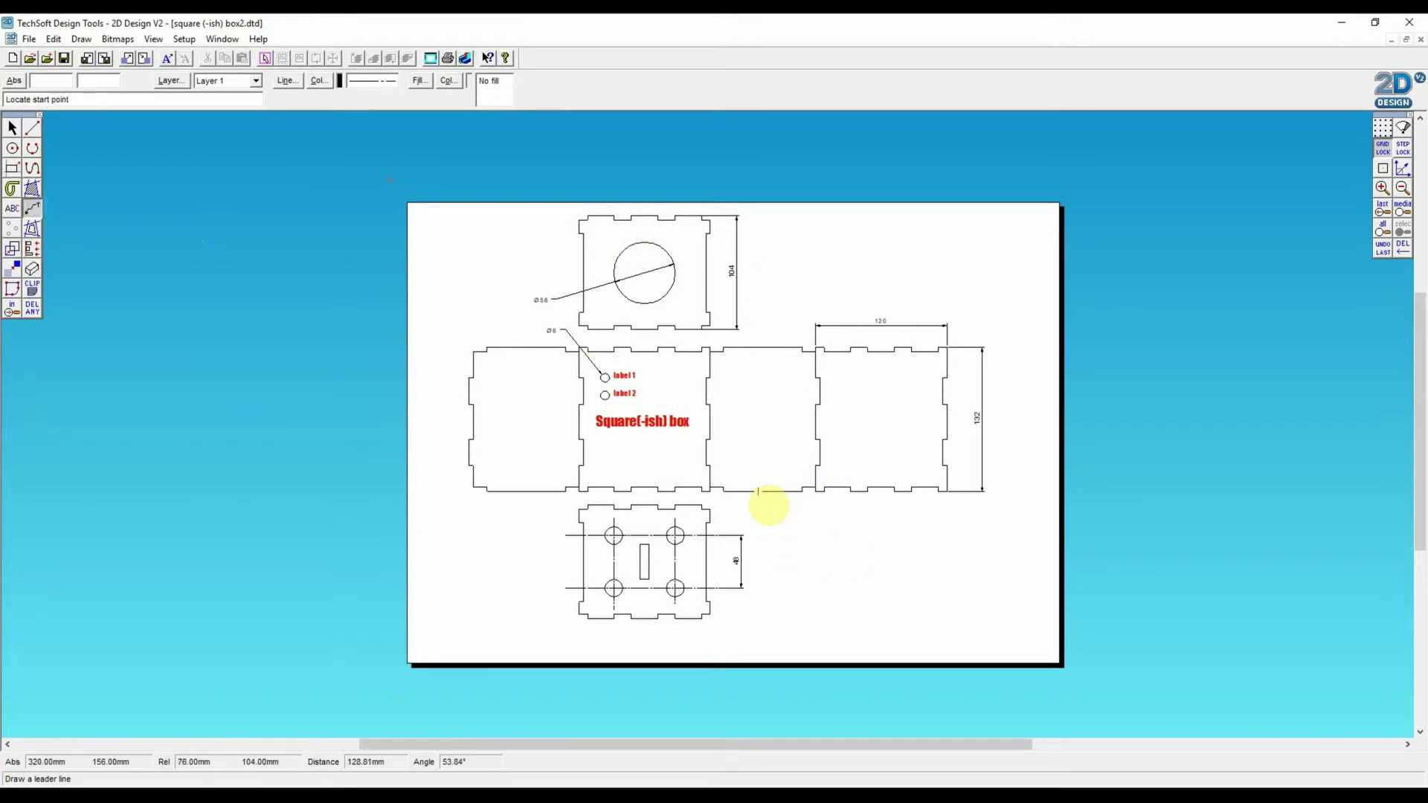
click(764, 493)
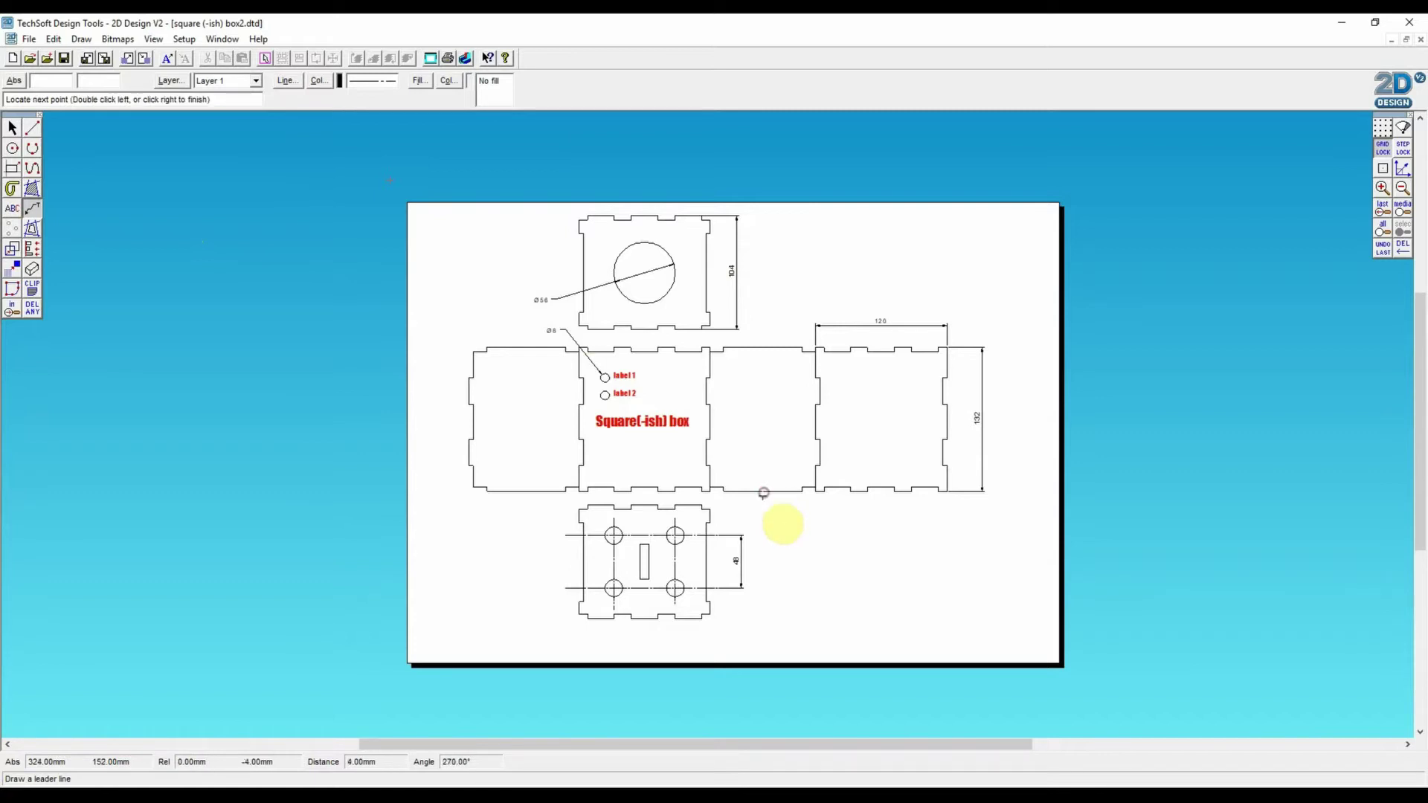
click(794, 527)
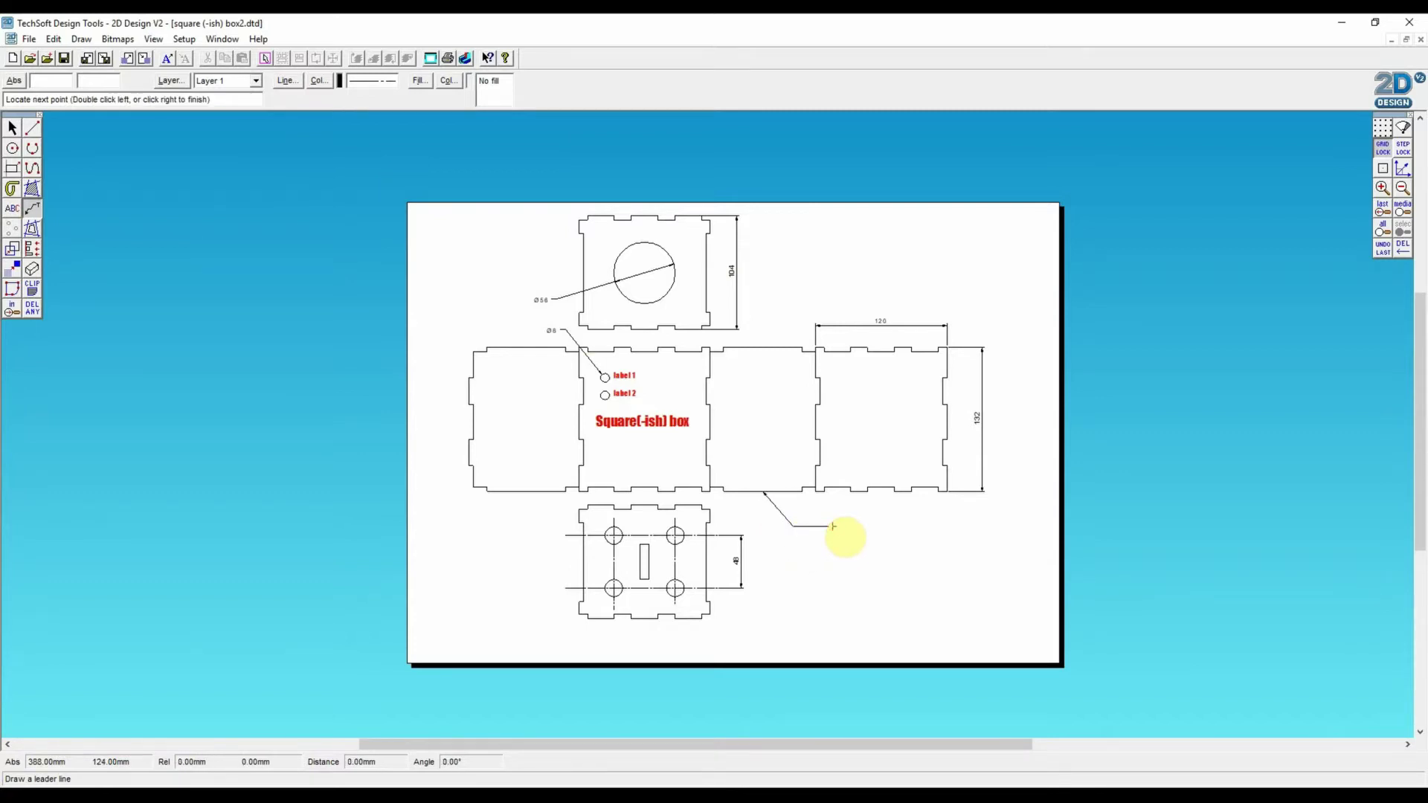
double_click(833, 526)
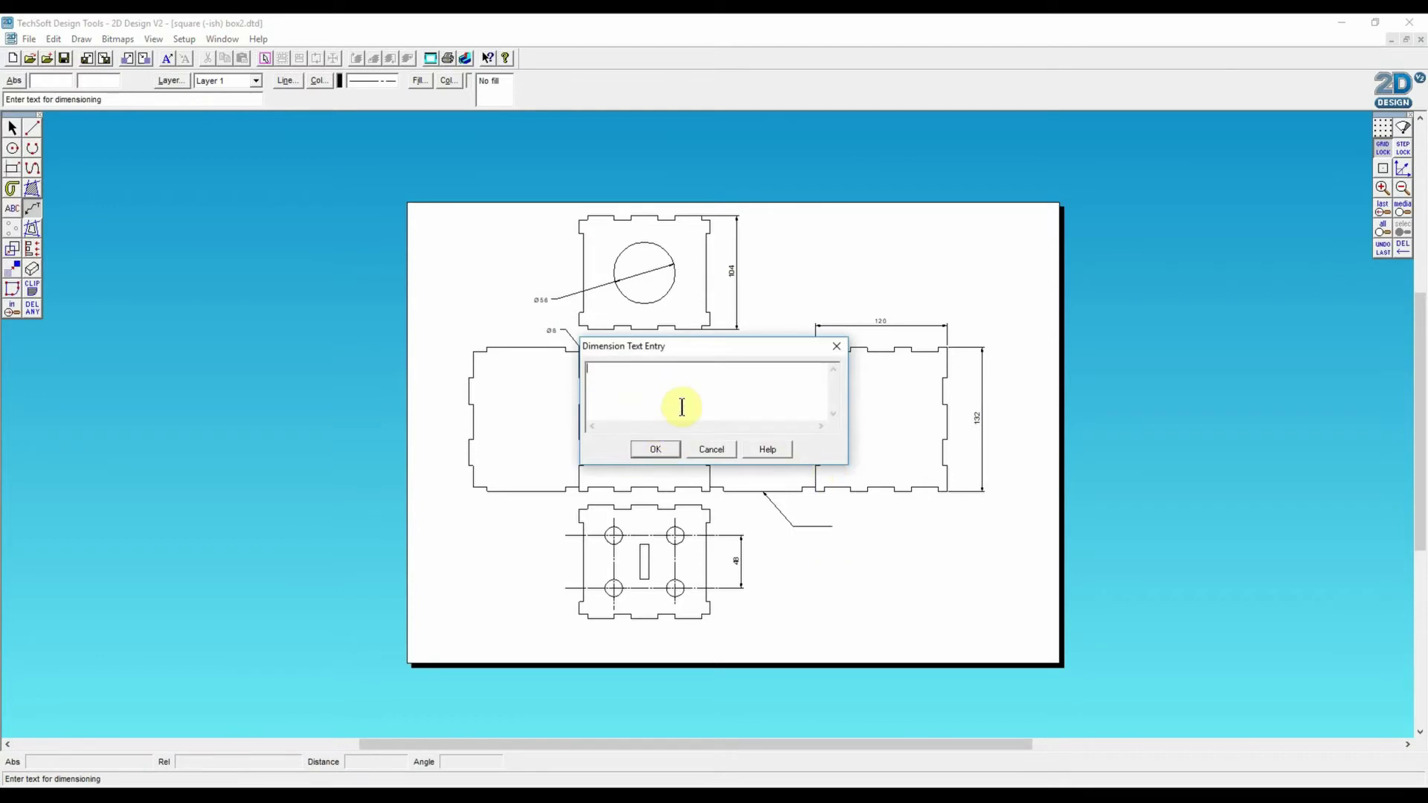
text(Right hand side)
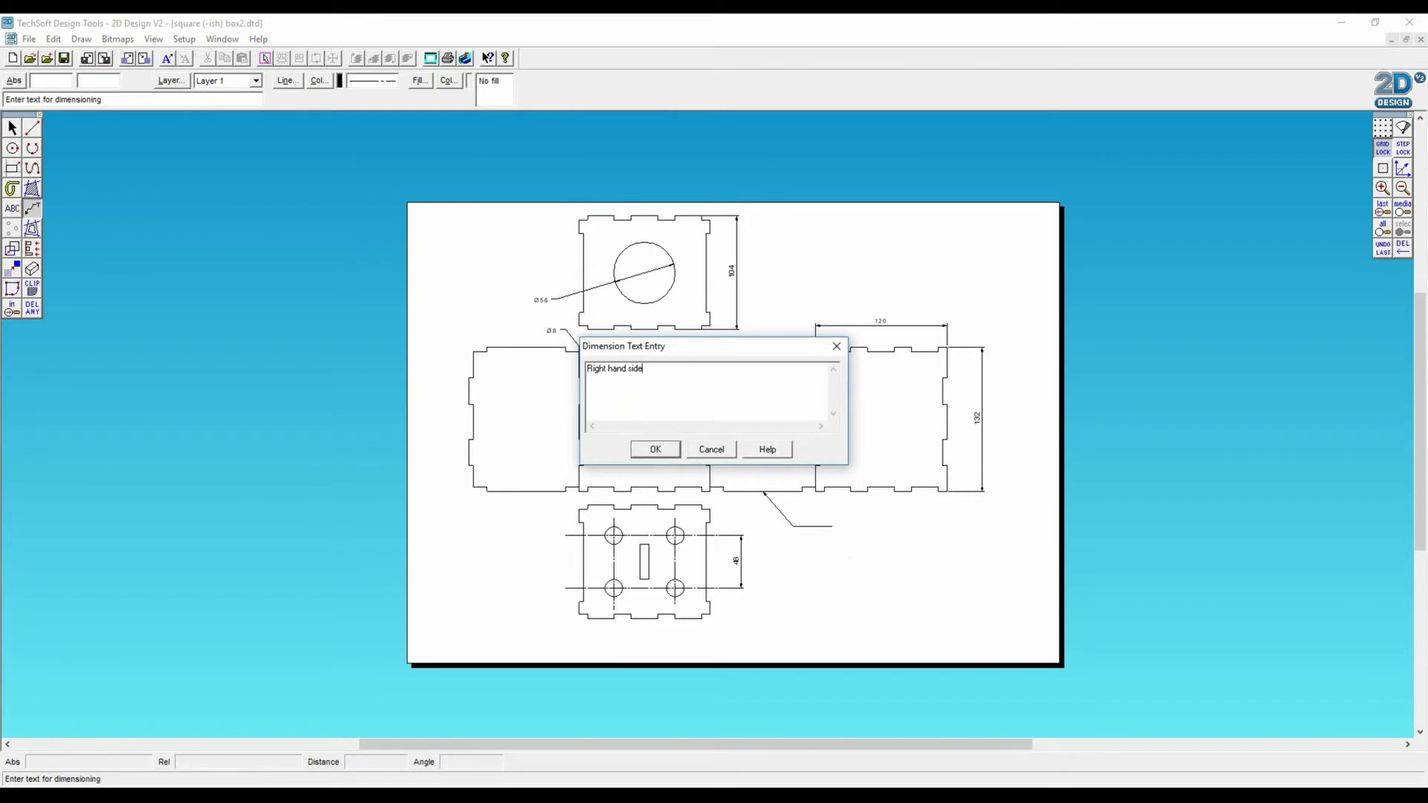
click(654, 450)
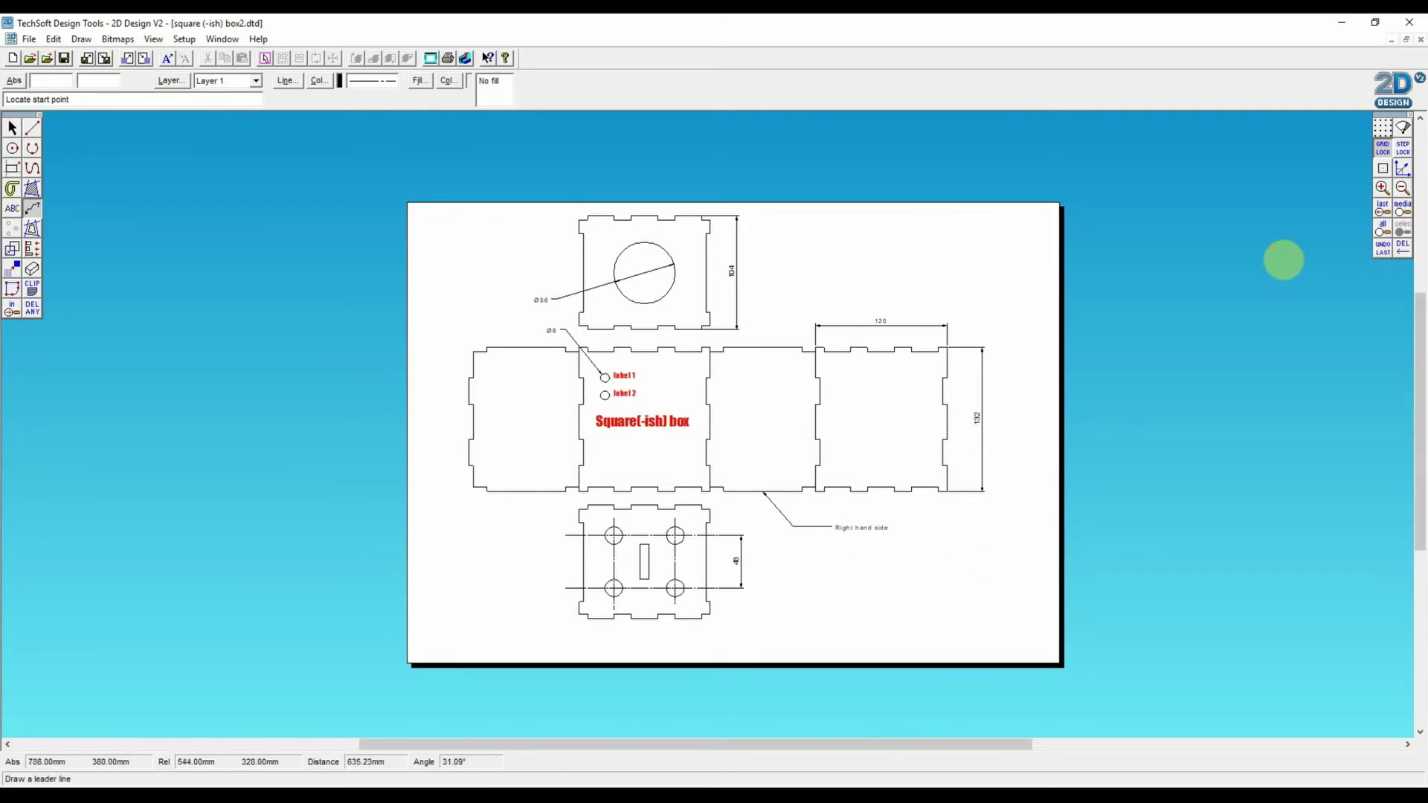
Fit the whole drawing to view, then open the Layout dialog's standard sheet sizes, currently ISO A2 landscape
click(1384, 232)
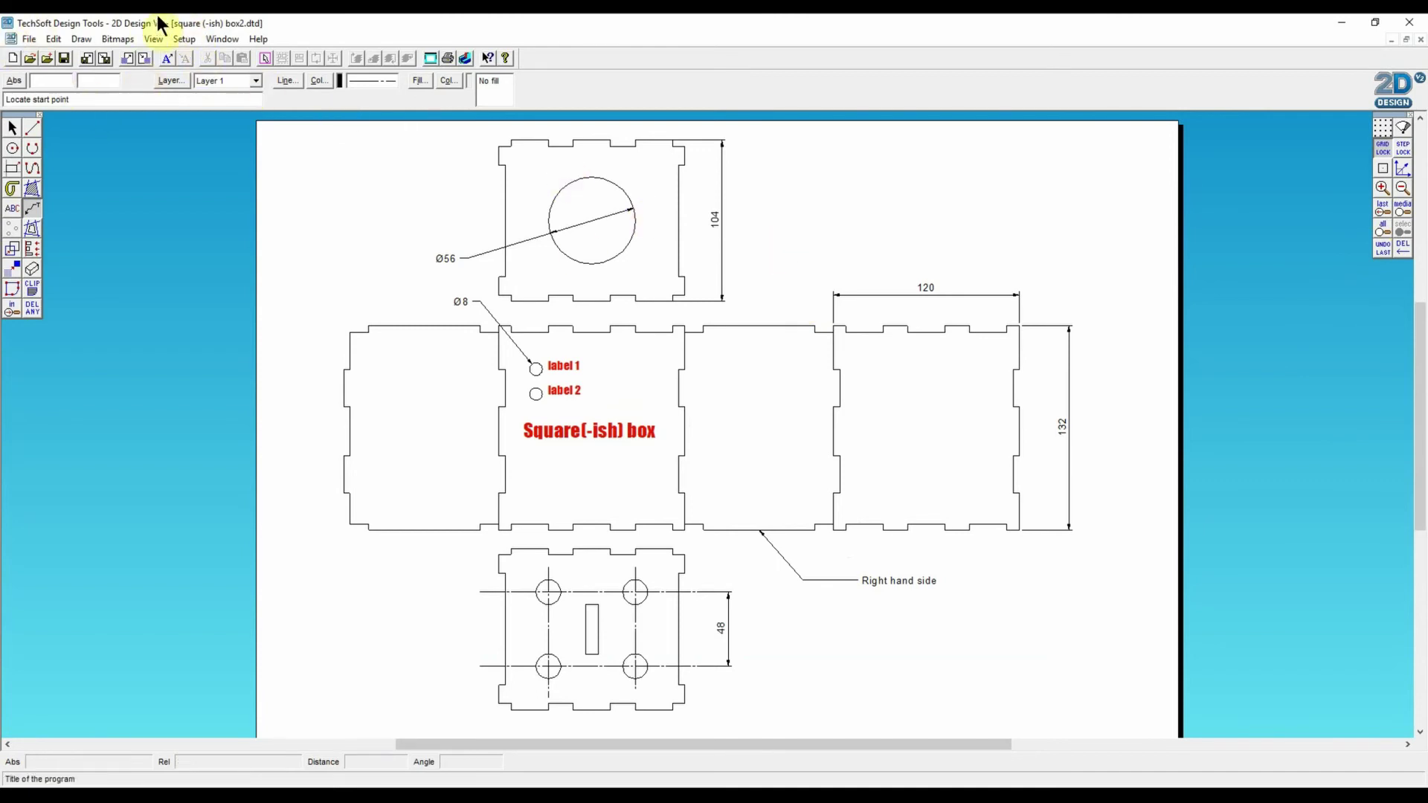
click(184, 43)
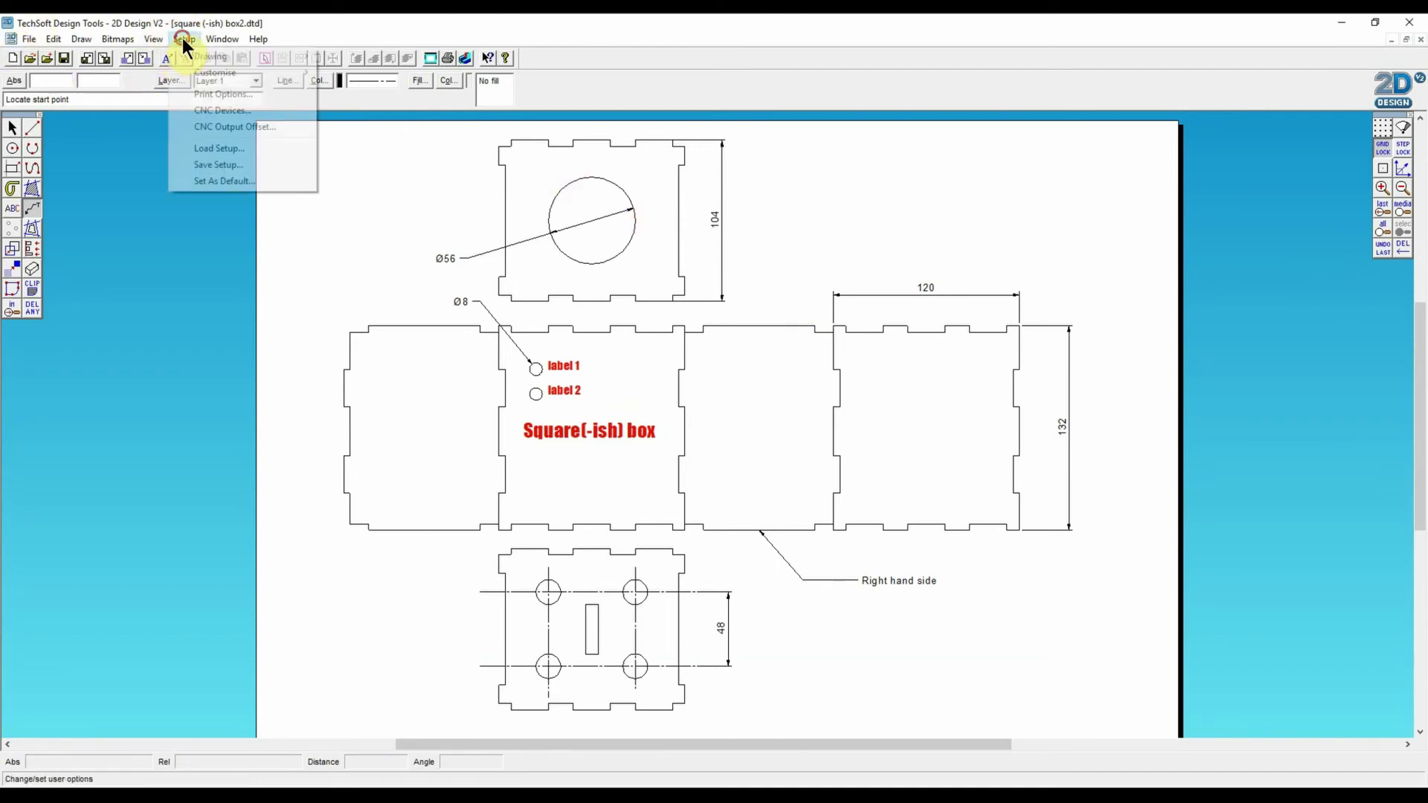
mouse_move(190, 62)
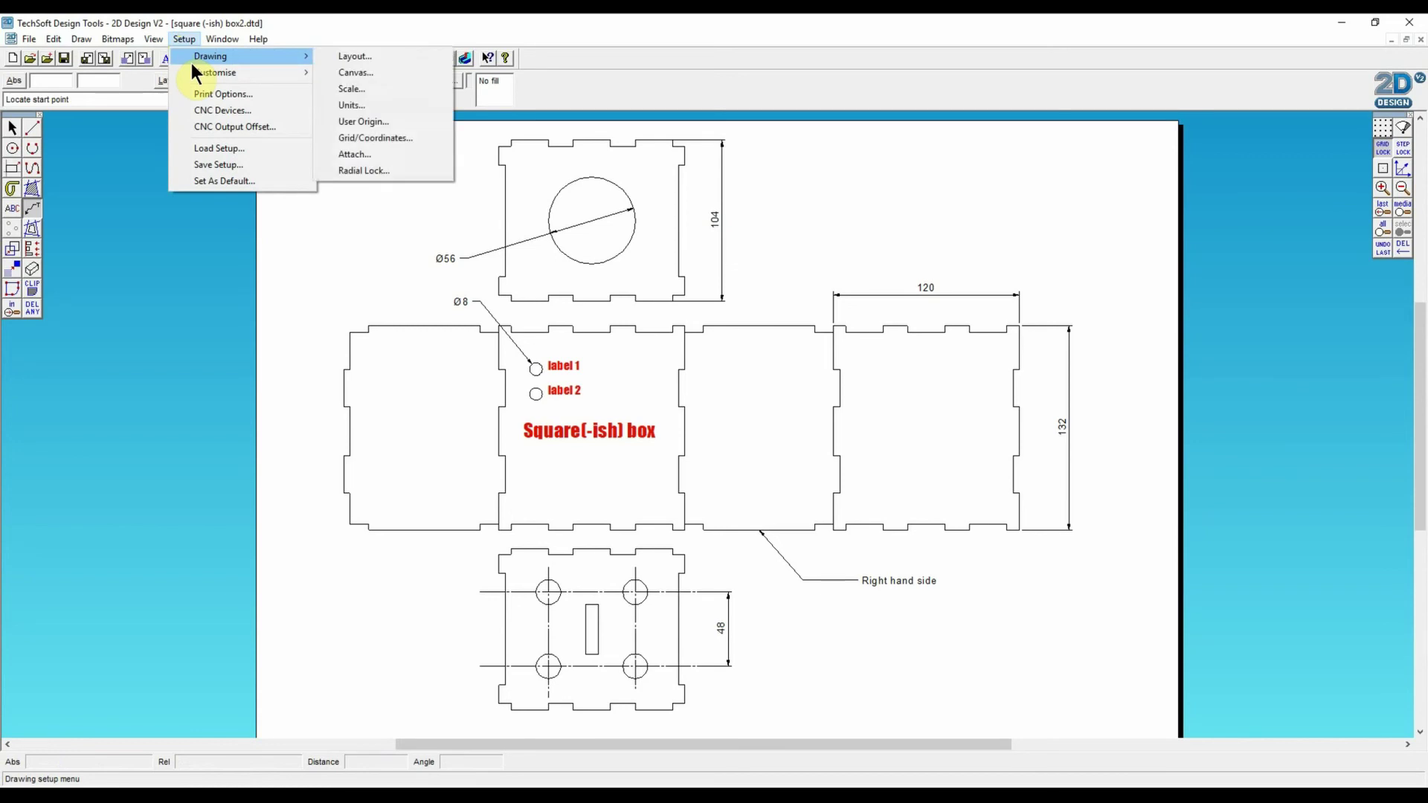
click(353, 56)
click(603, 282)
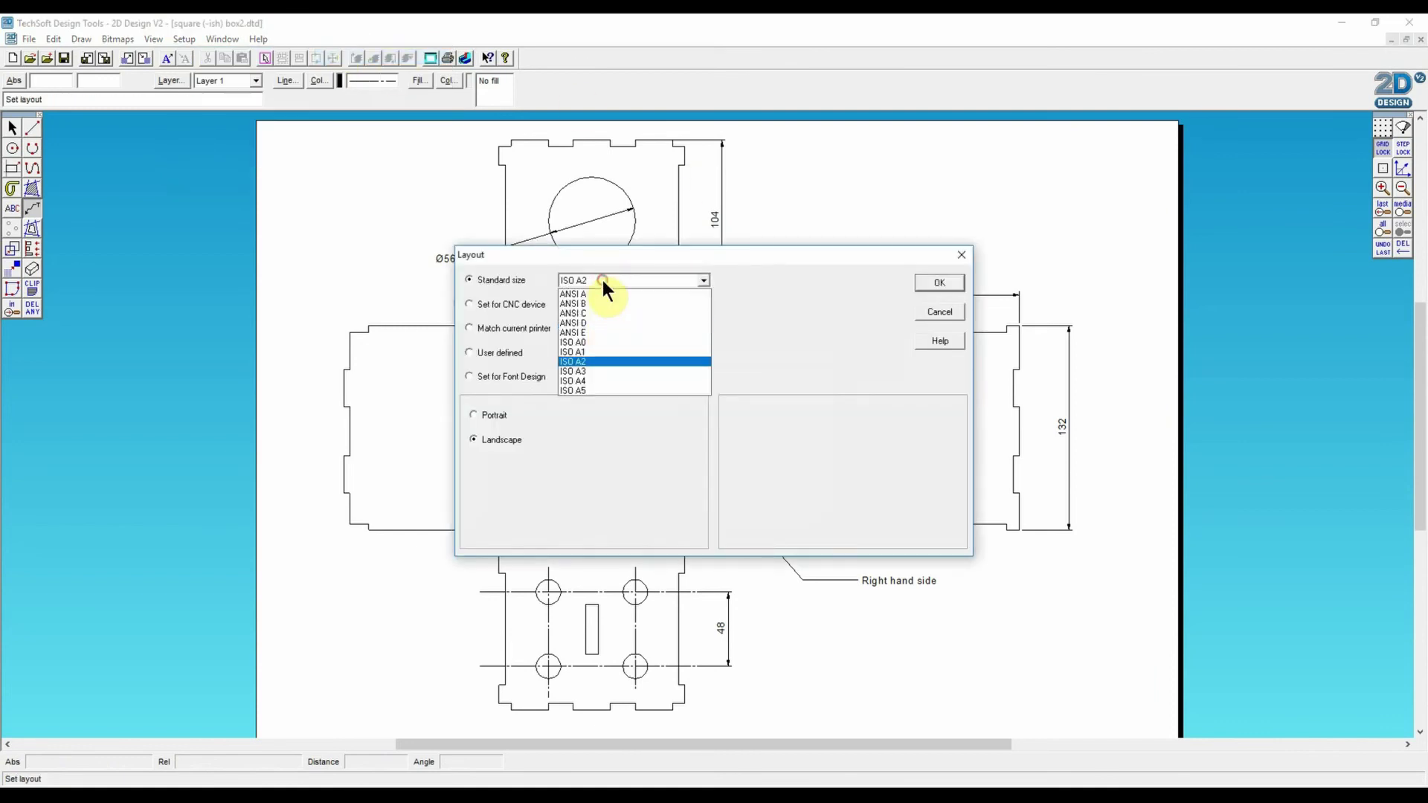